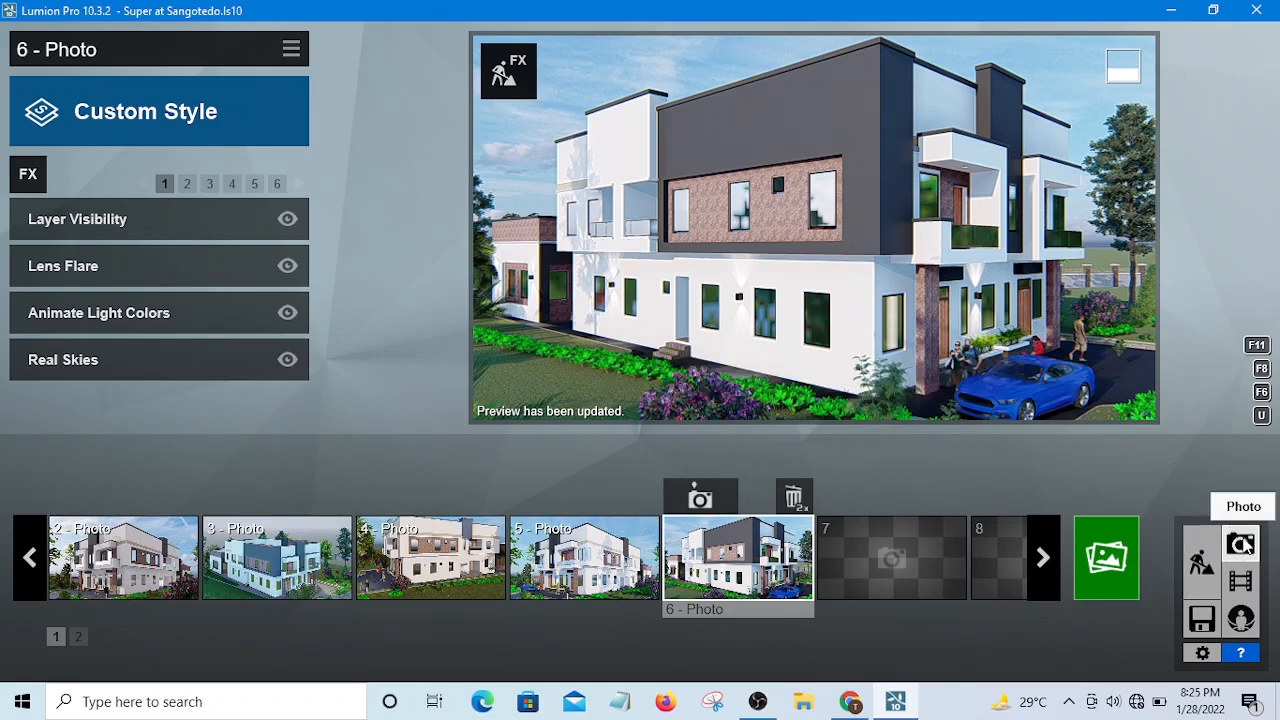
Store the current view in empty photo slot 7 and move its camera around to face the duplex's front entrances and balconies.
key("shift+6")
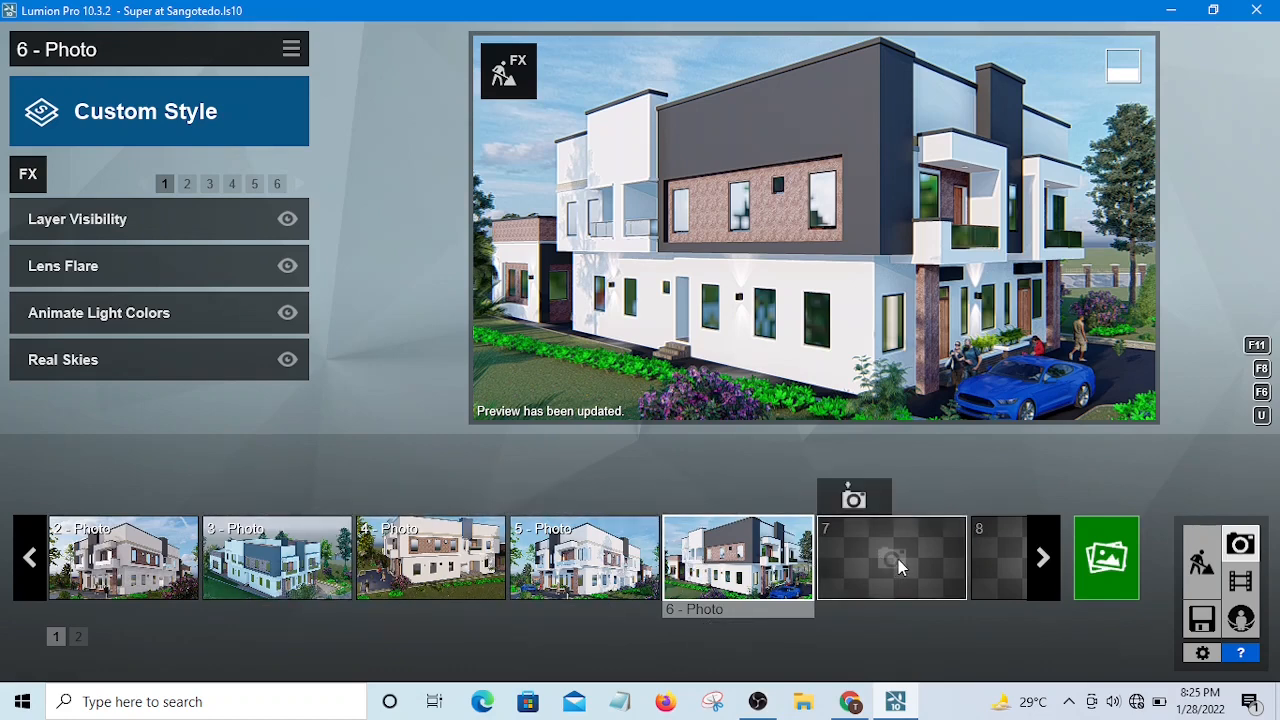
left_click(855, 498)
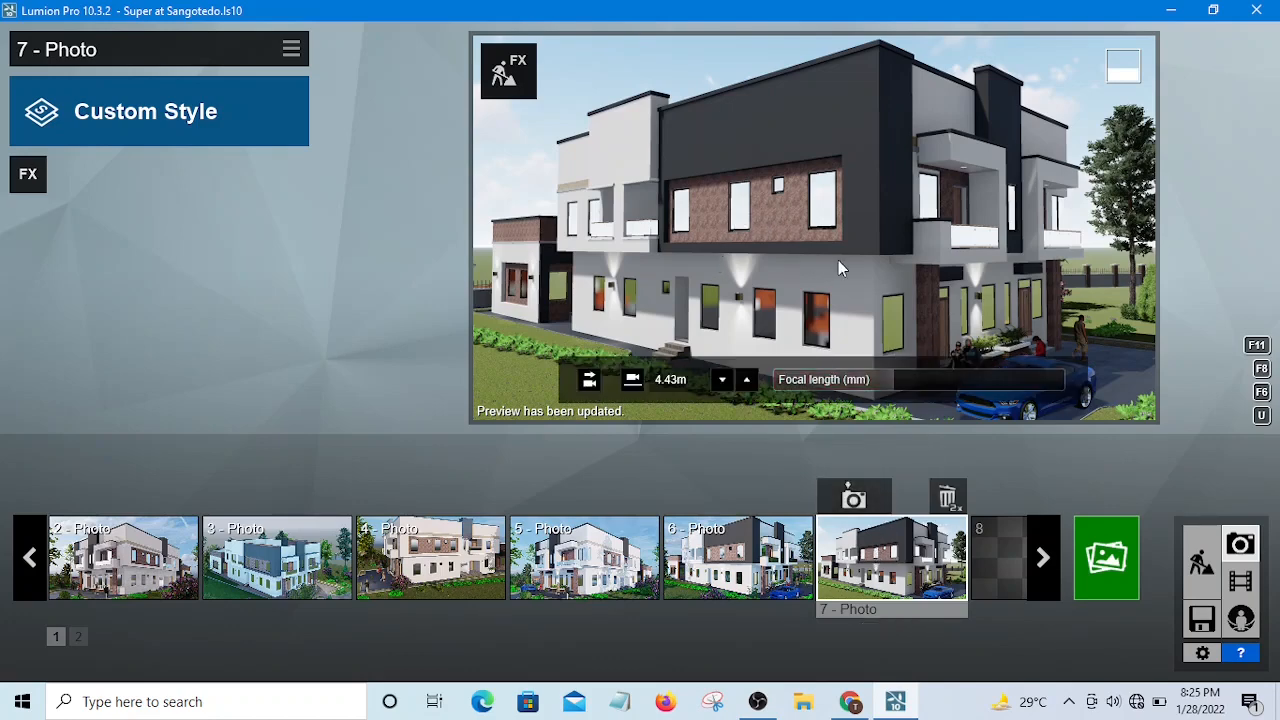
right_click_drag(814, 228, 738, 230)
key("d")
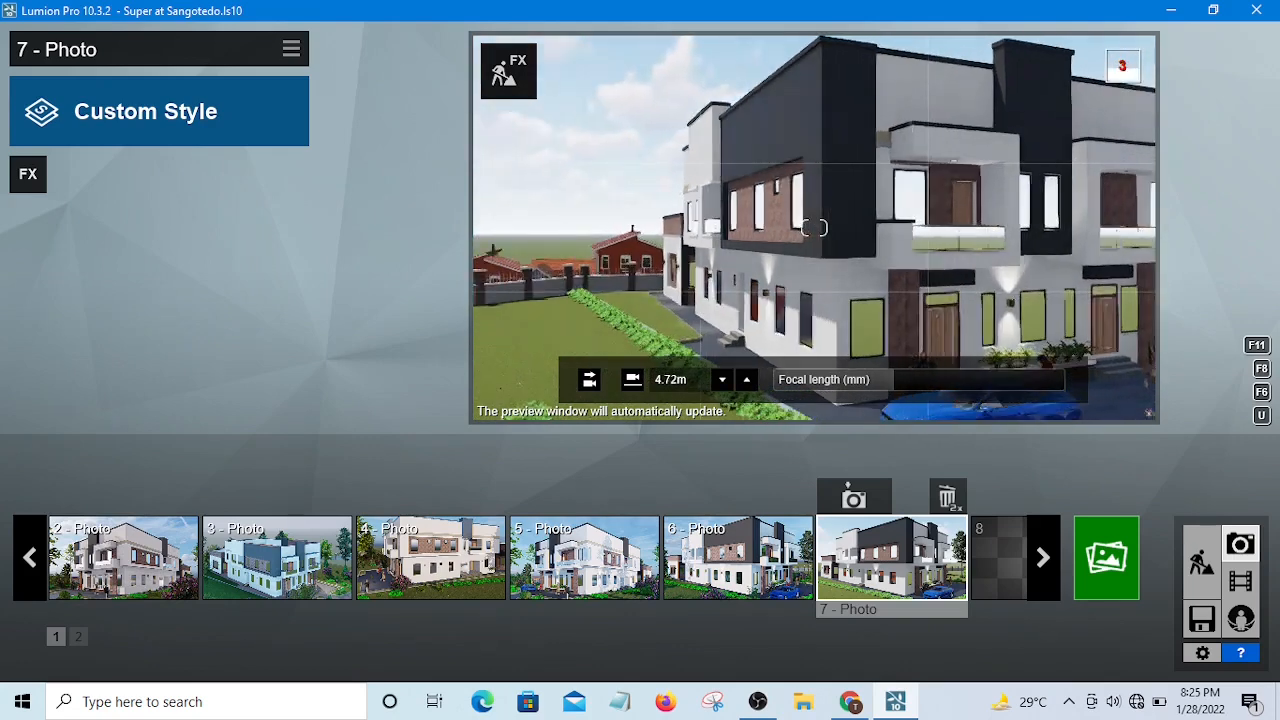
right_click_drag(860, 254, 845, 262)
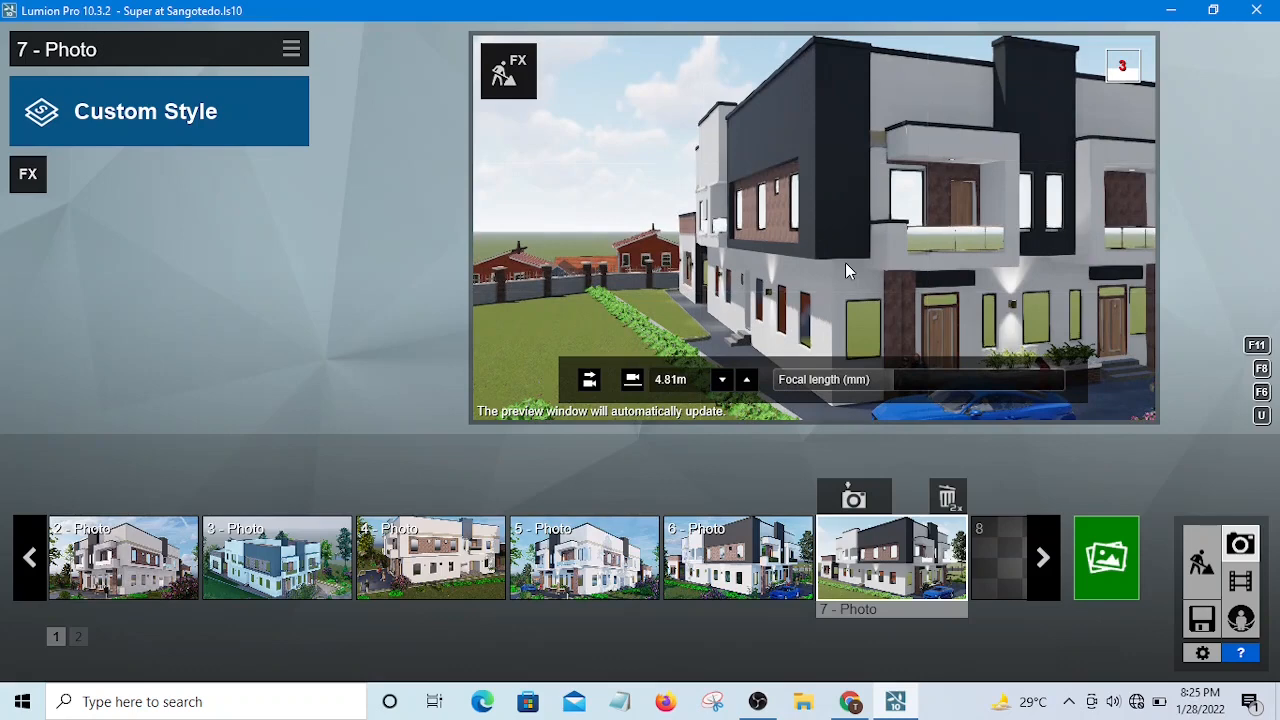
key("d")
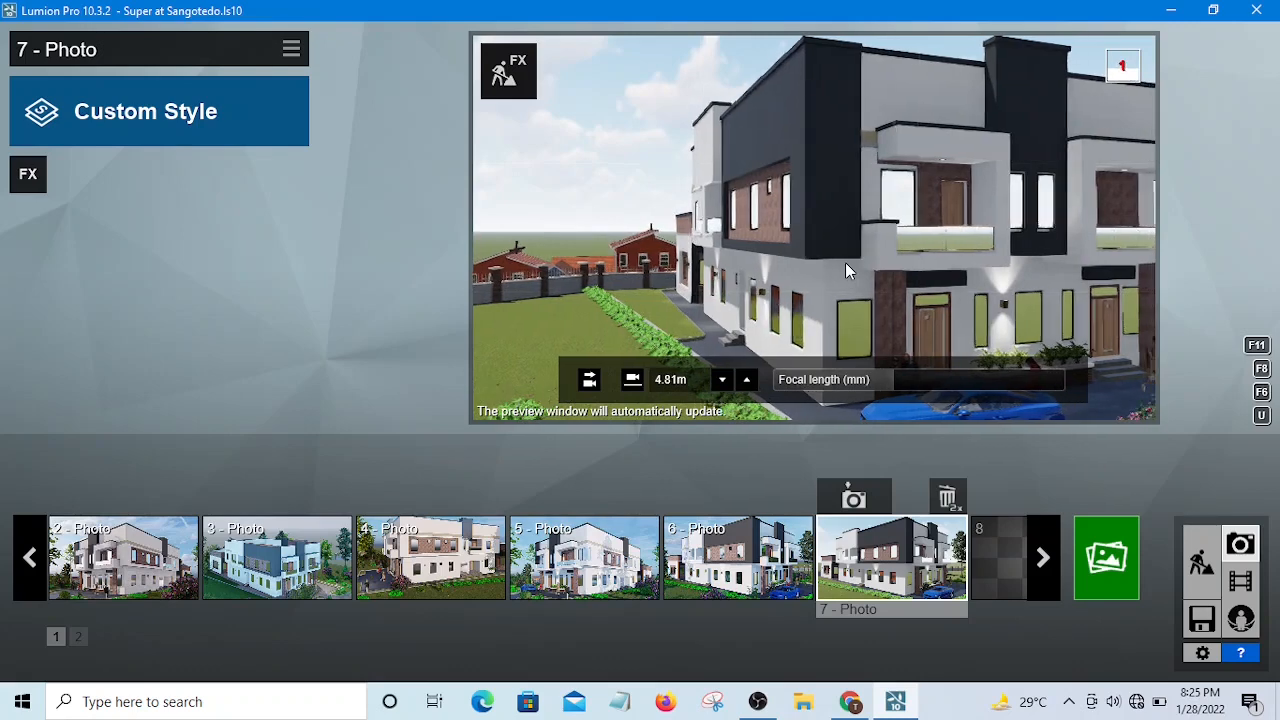
key("d")
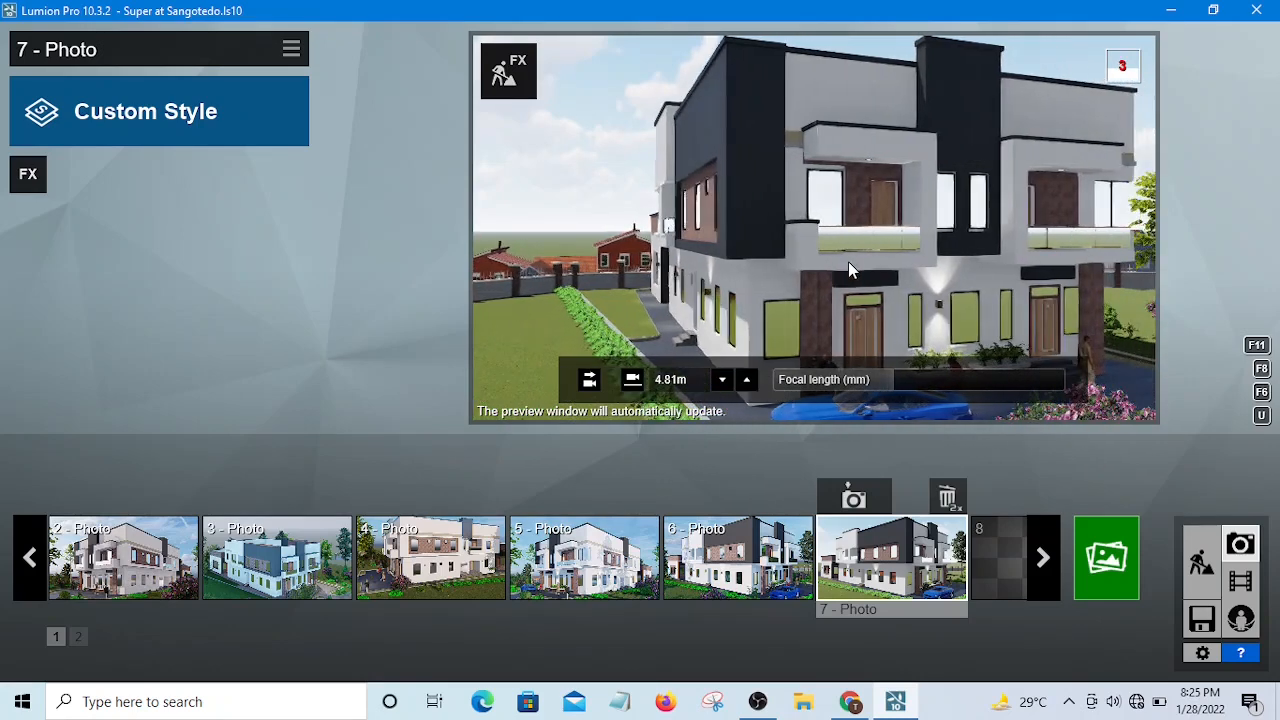
key("d")
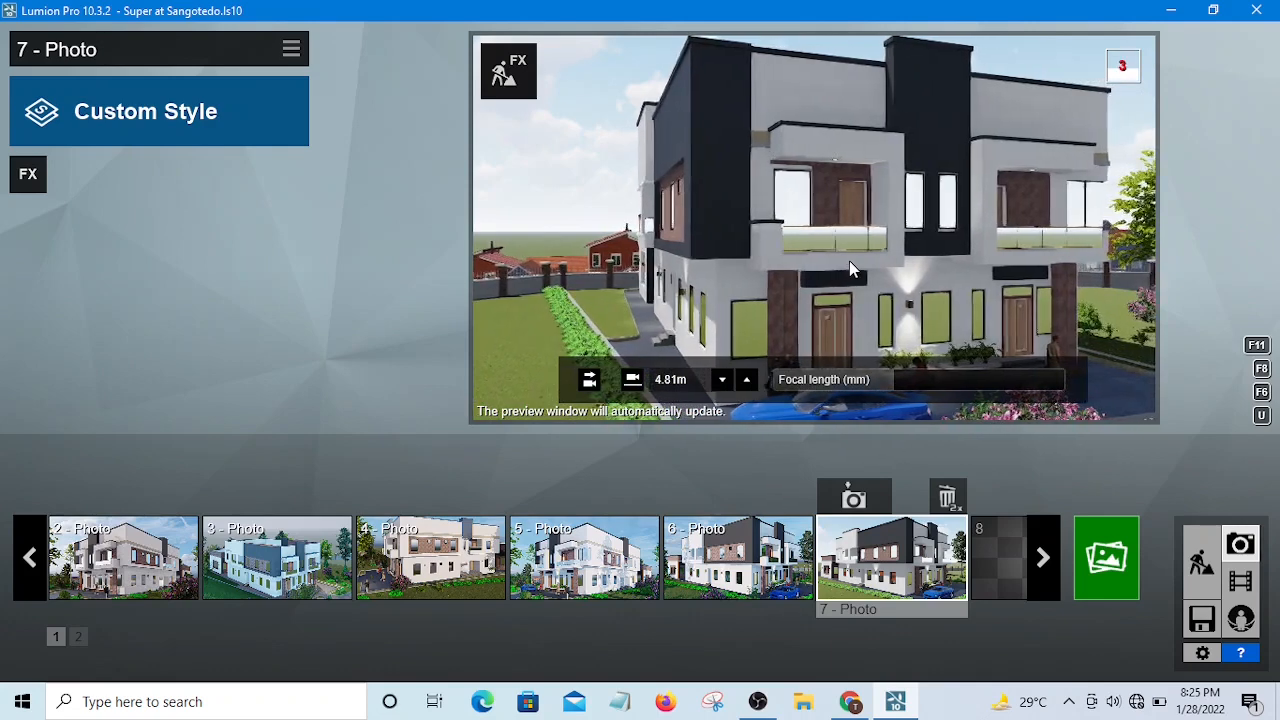
key("d")
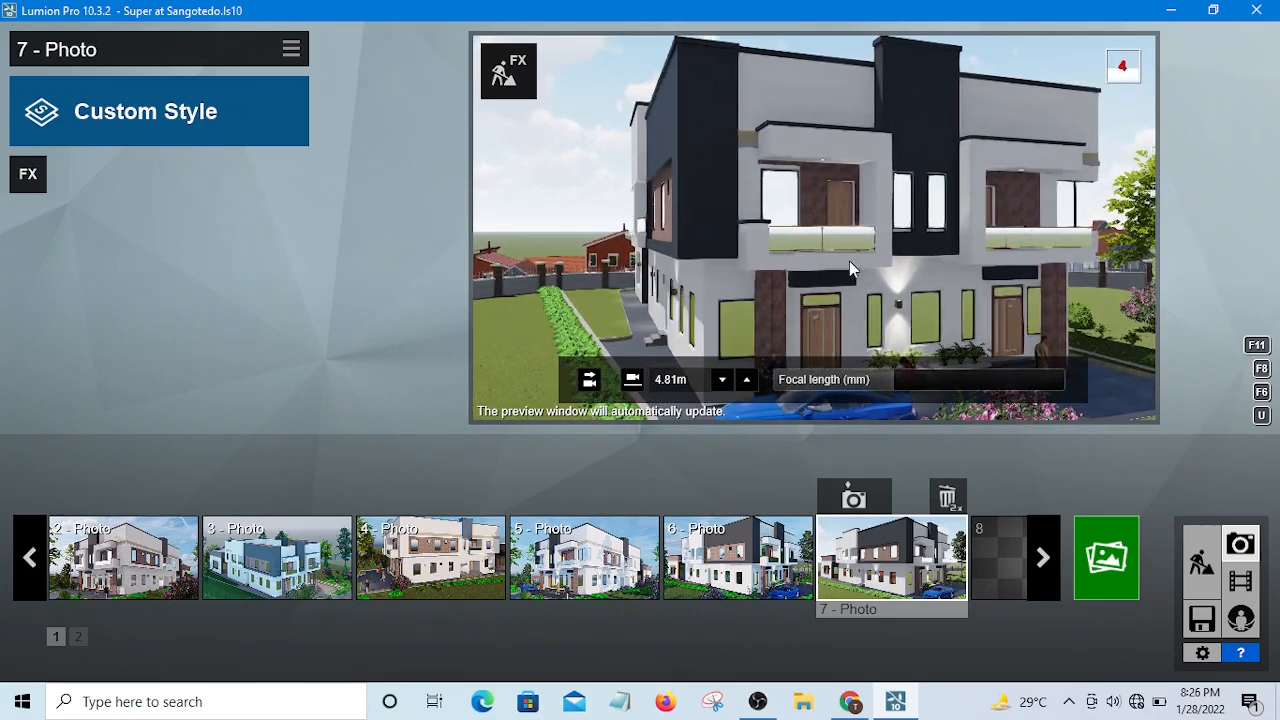
key("d")
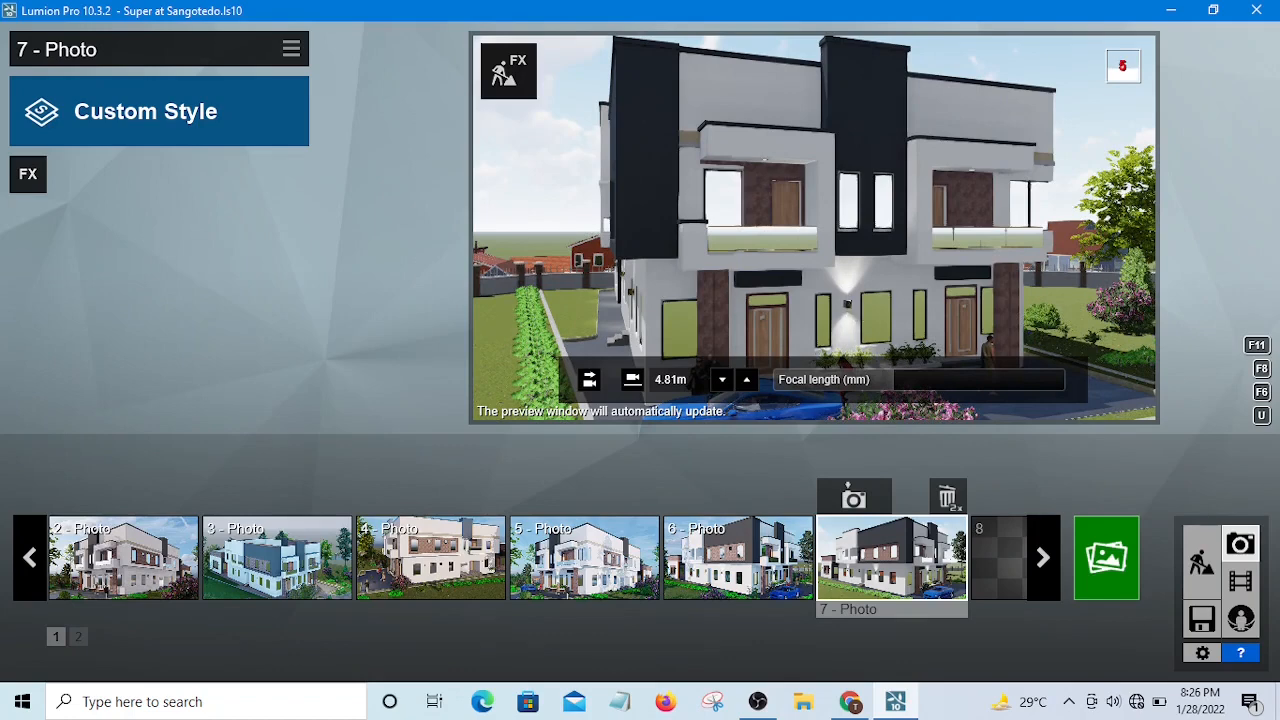
Tilt the camera upward, lower it to about 0.44 m above the ground, and store this low-angle view in photo 7.
right_click_drag(814, 228, 809, 188)
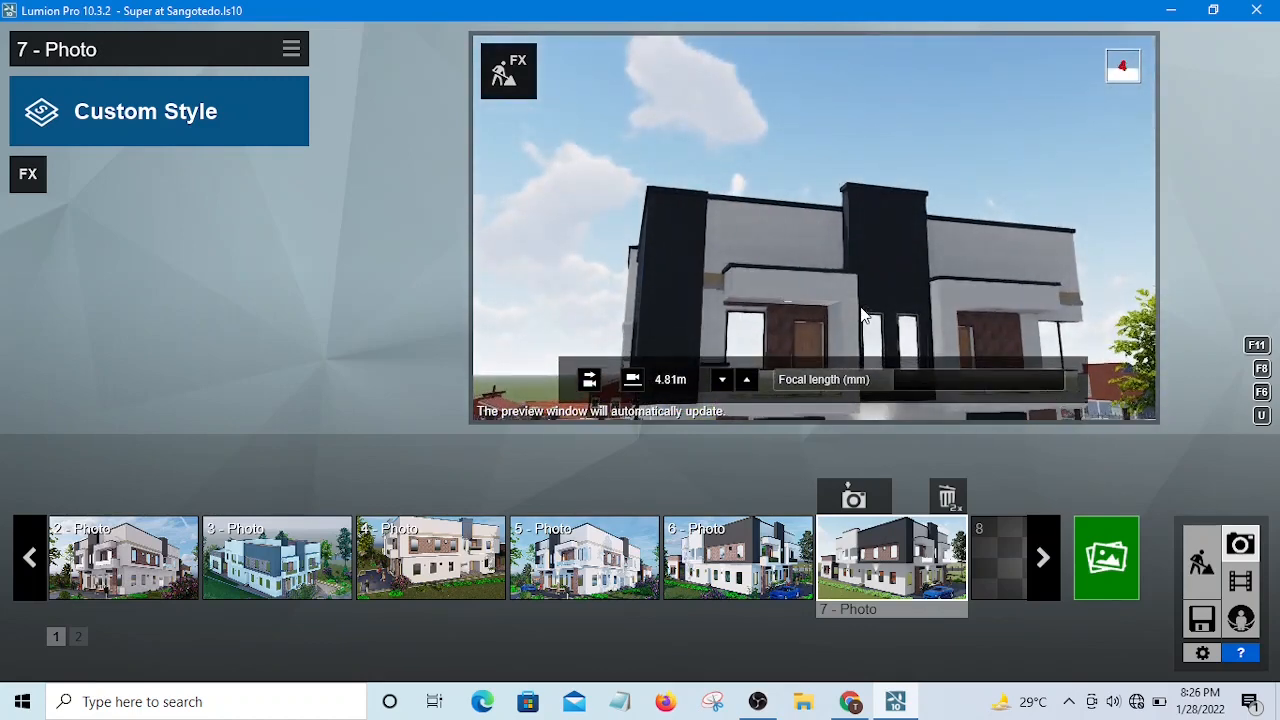
key("e")
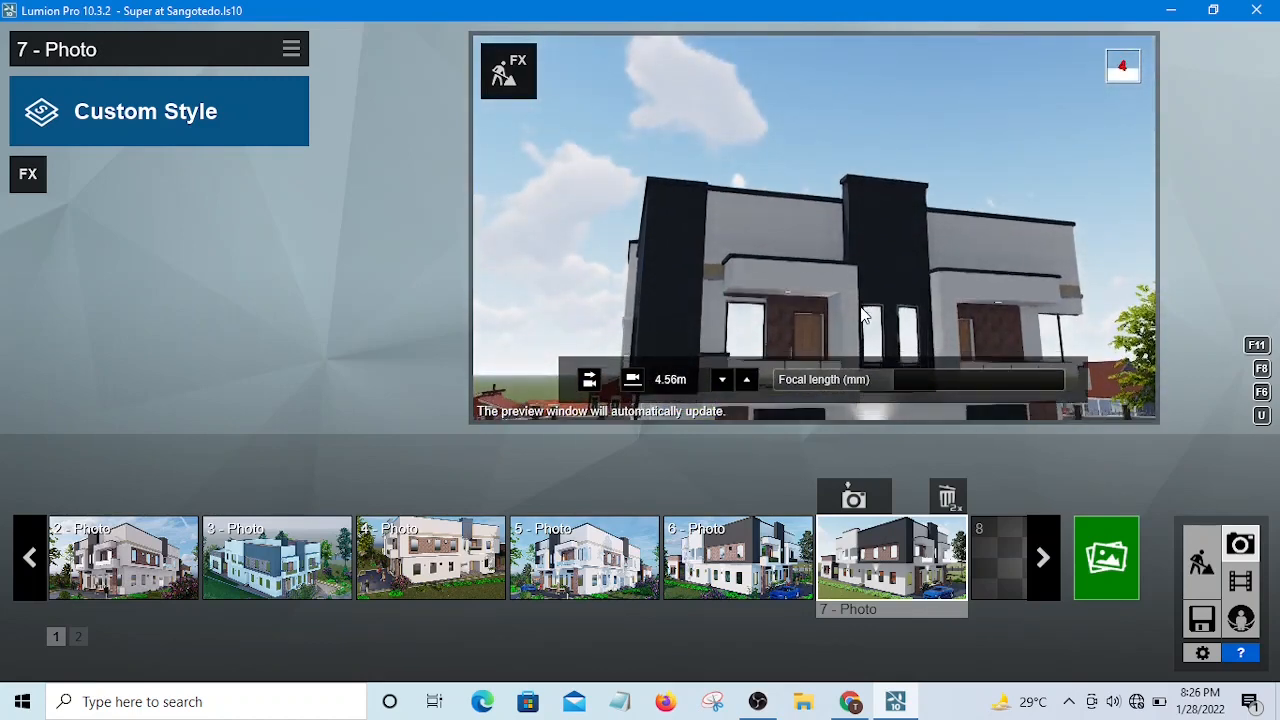
key("e")
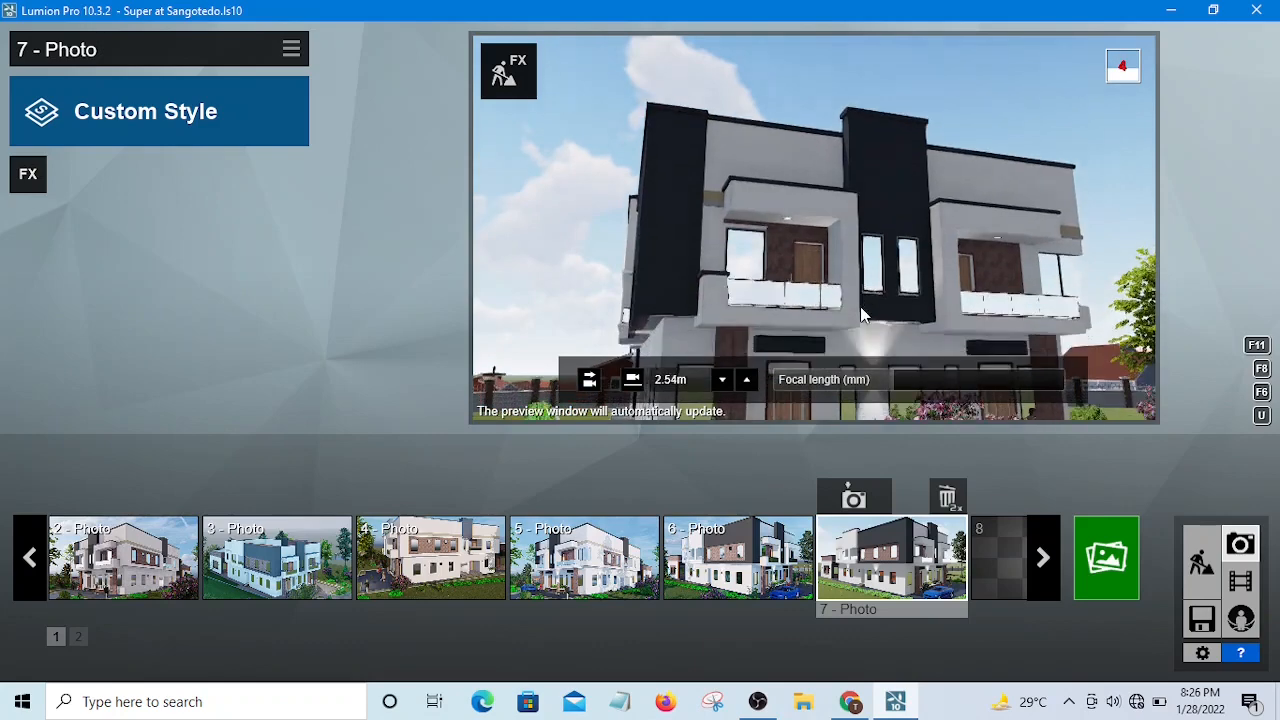
key("e")
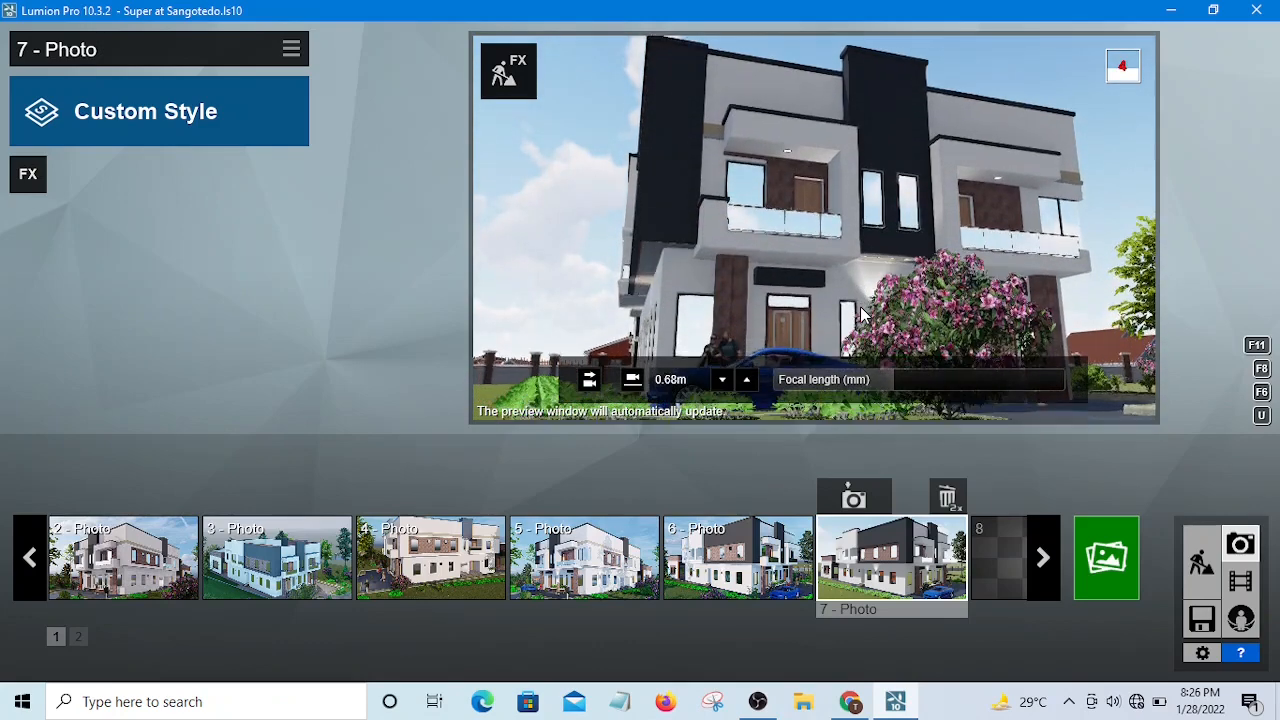
key("e")
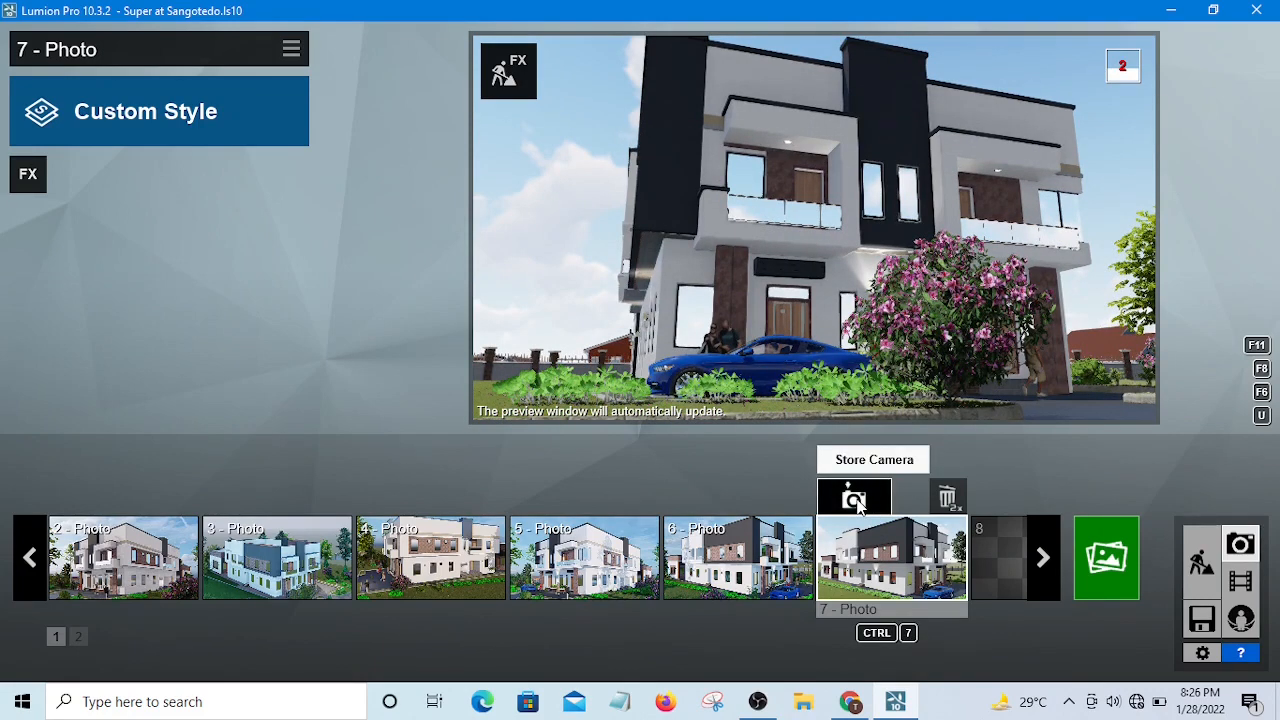
left_click(856, 500)
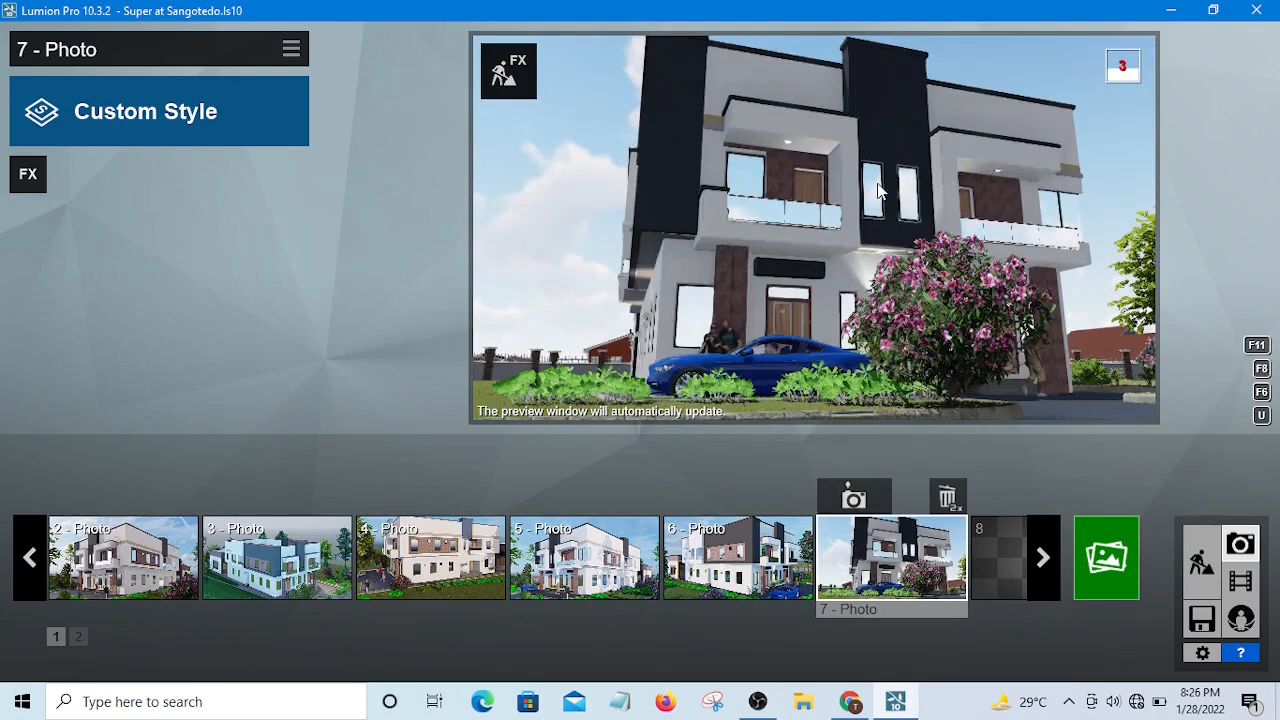
Load the render setting .lme effects file from the client's project subfolder in Documents into photo 7 and refresh its preview.
left_click(291, 50)
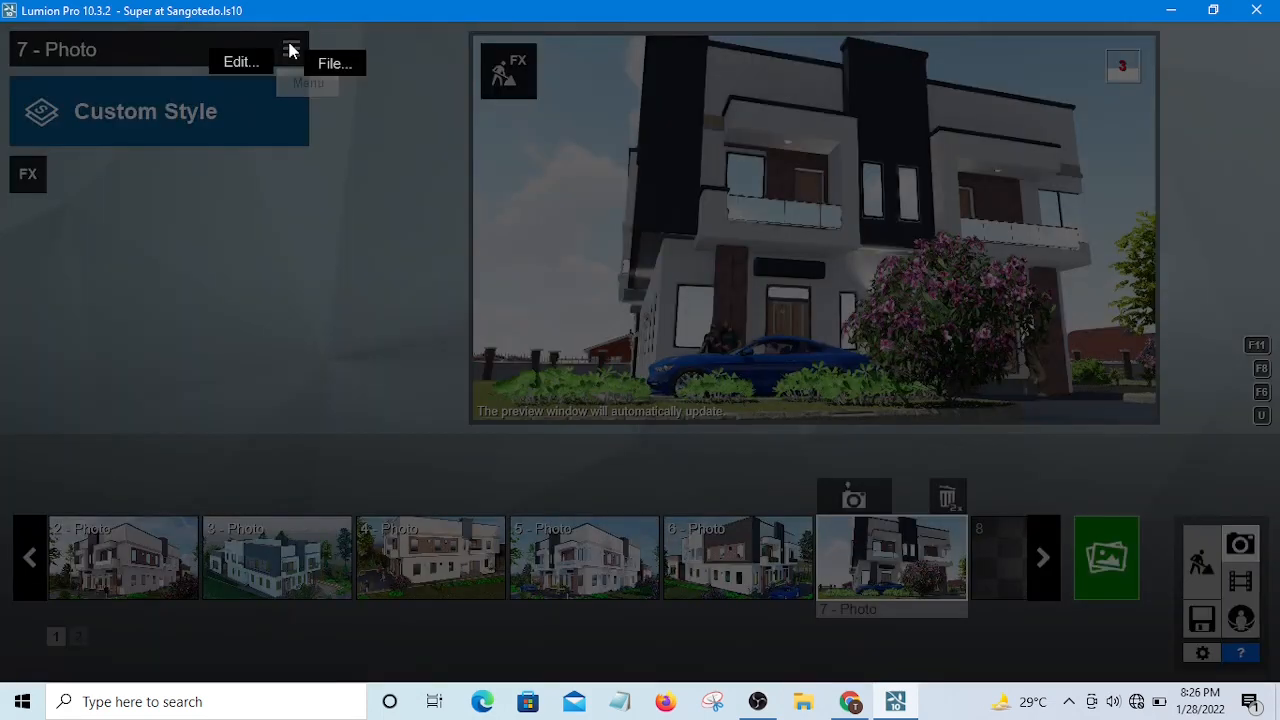
left_click(334, 65)
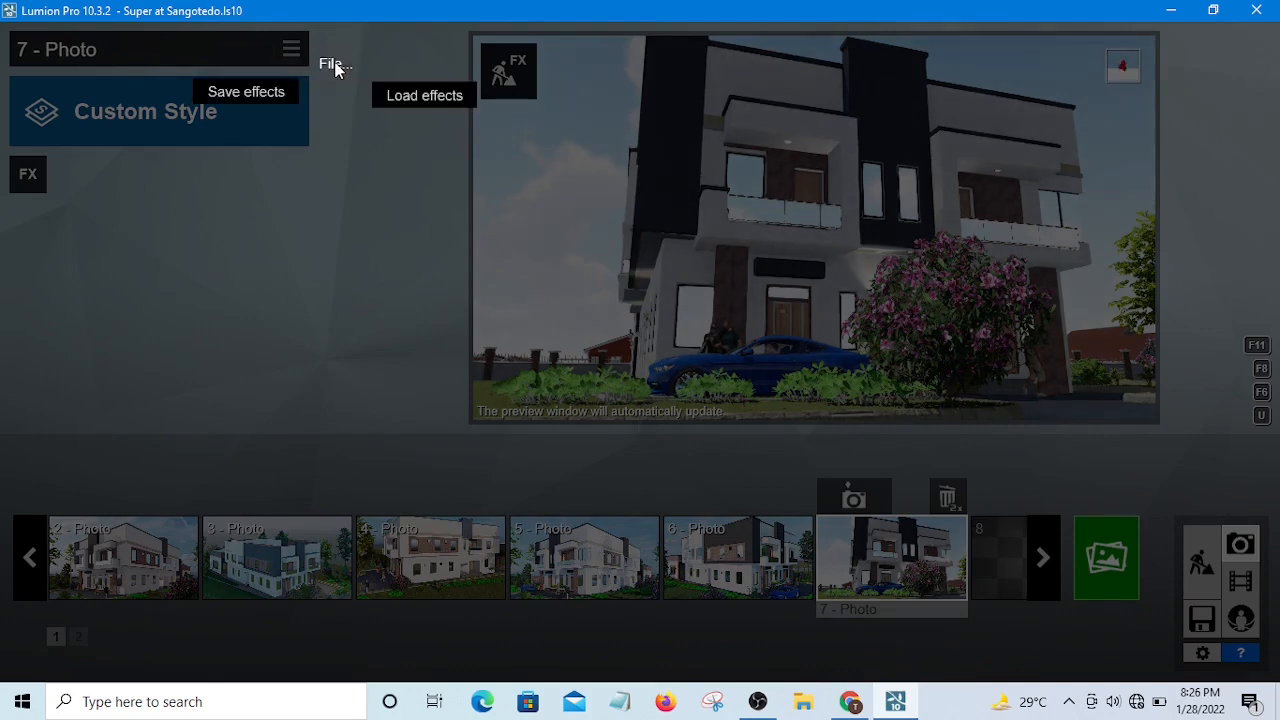
left_click(423, 97)
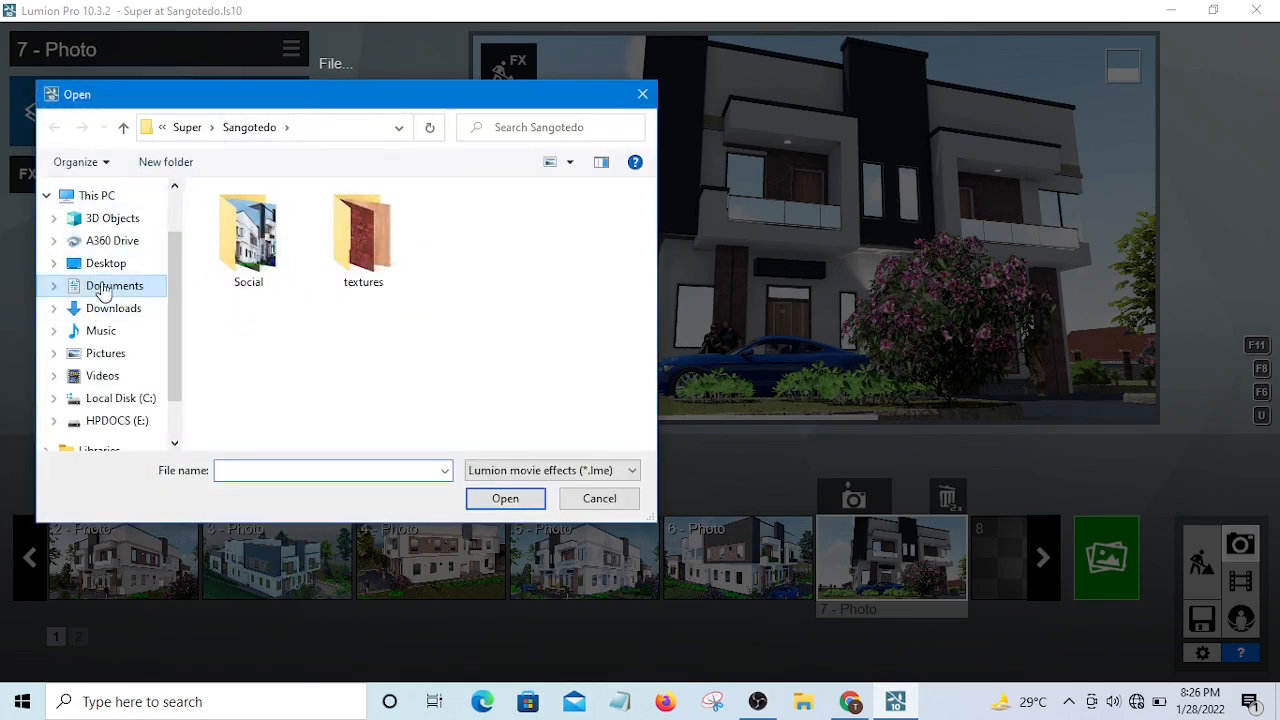
left_click(103, 287)
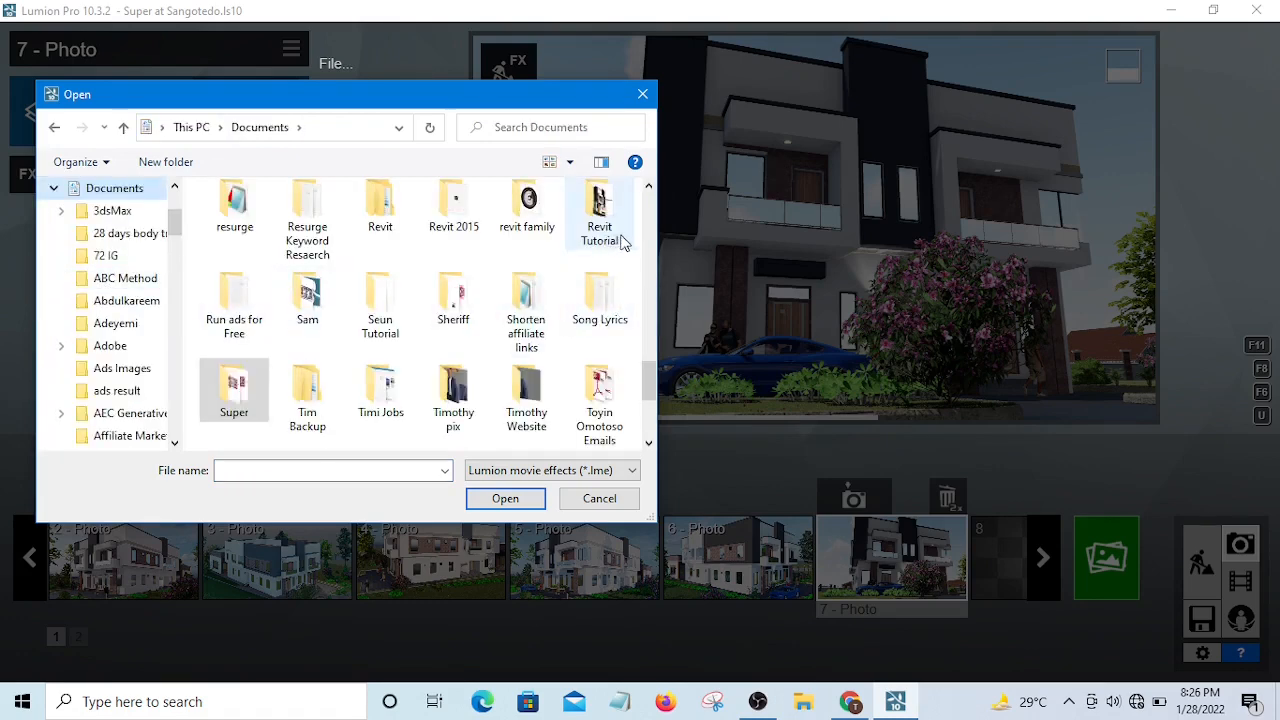
left_click_drag(654, 366, 661, 311)
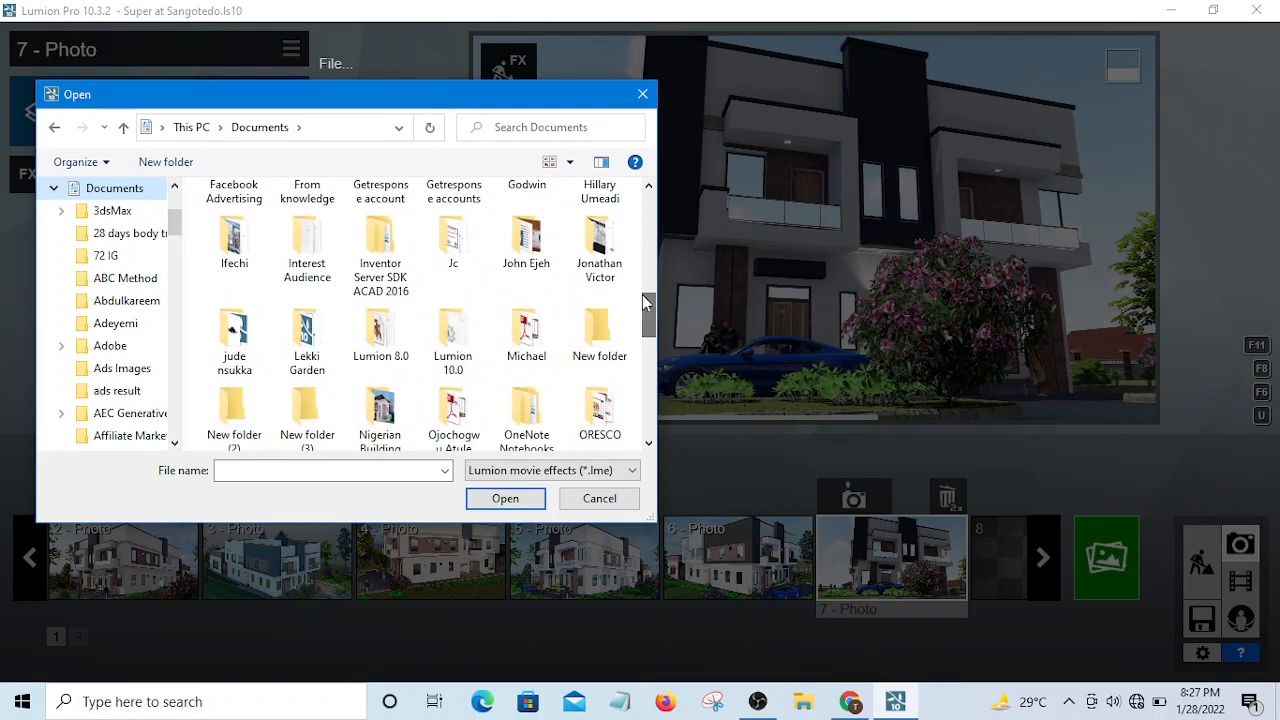
double_click(526, 242)
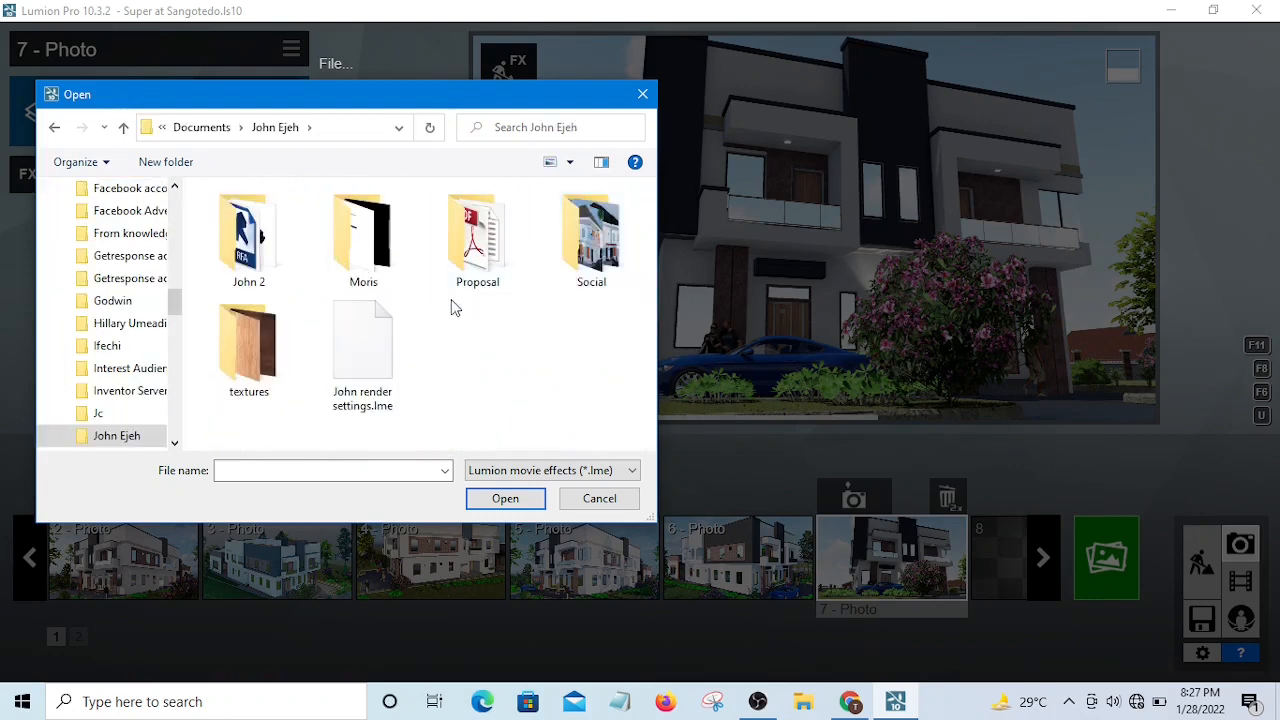
double_click(258, 262)
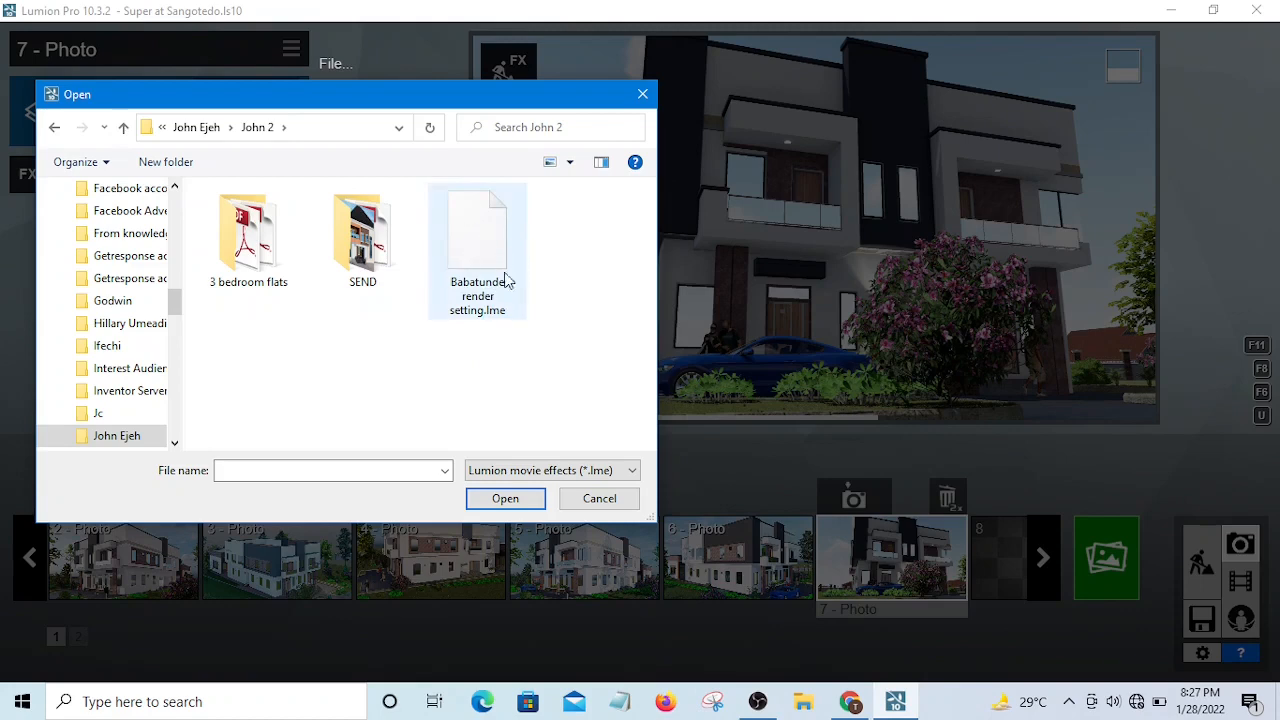
left_click(475, 242)
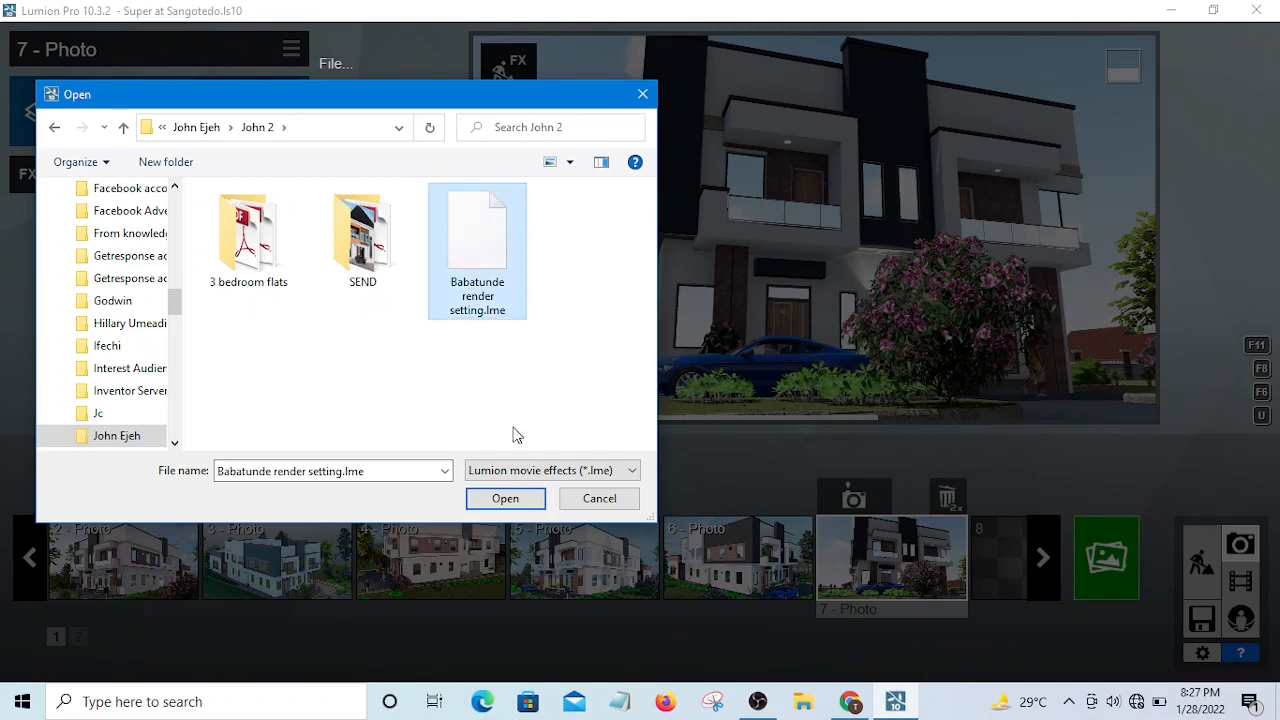
left_click(505, 498)
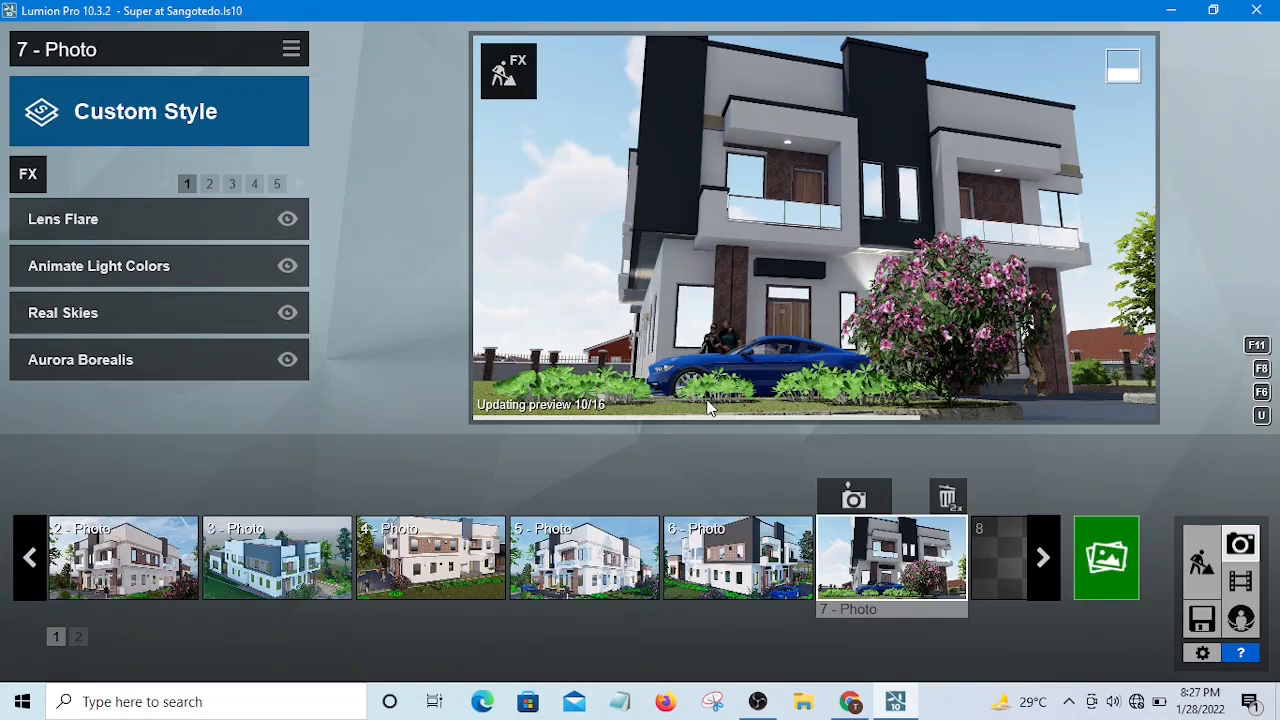
mouse_move(707, 408)
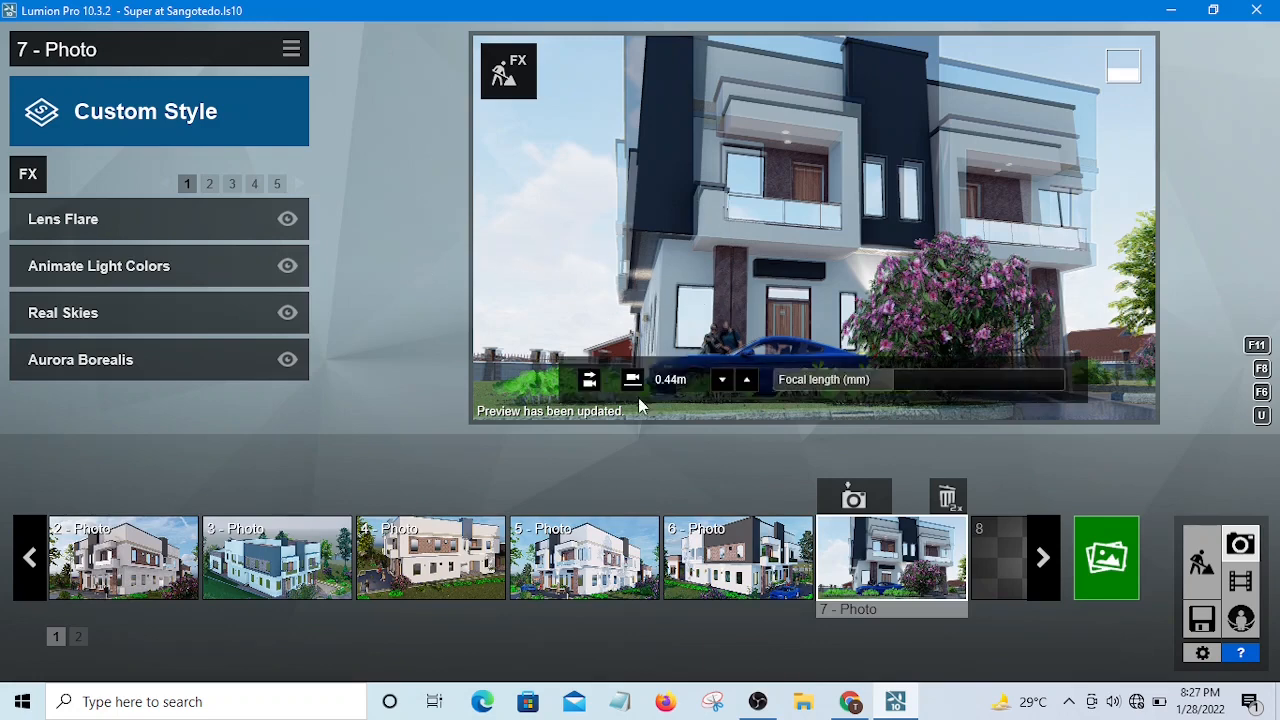
left_click(897, 548)
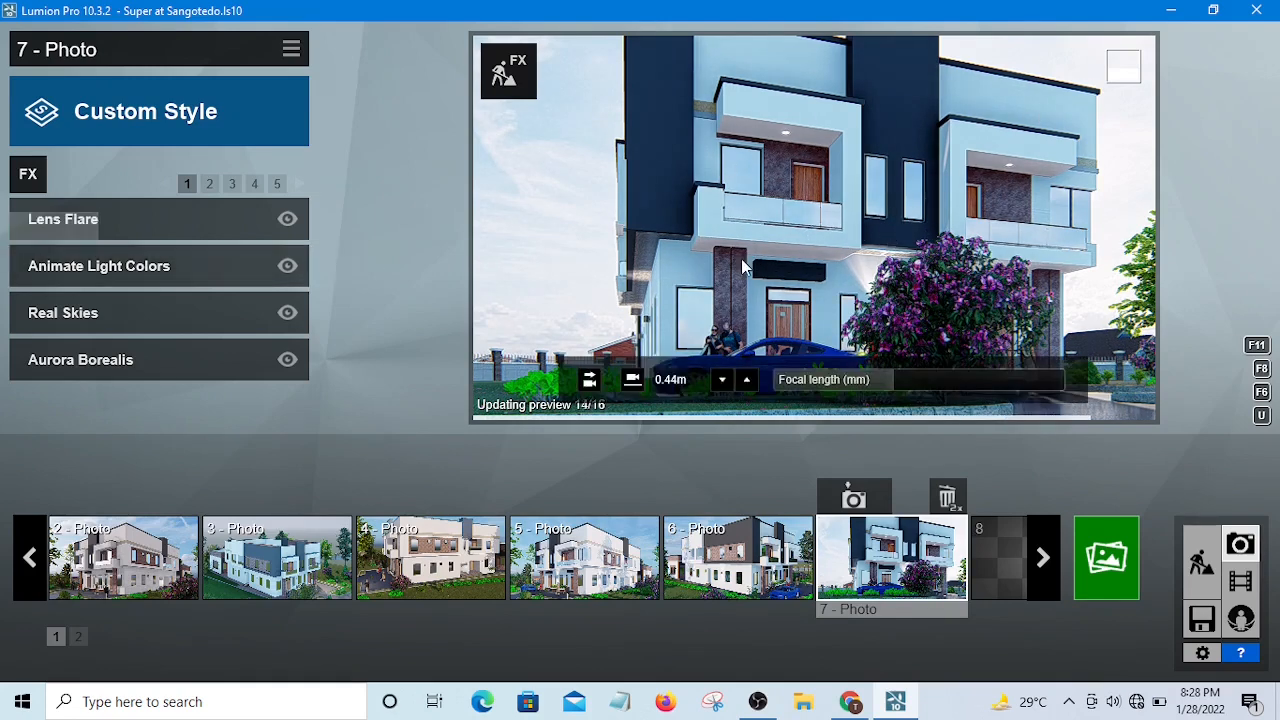
Set the Real Skies heading to about -78.3° for photo 7 and return to the effects list.
left_click(63, 313)
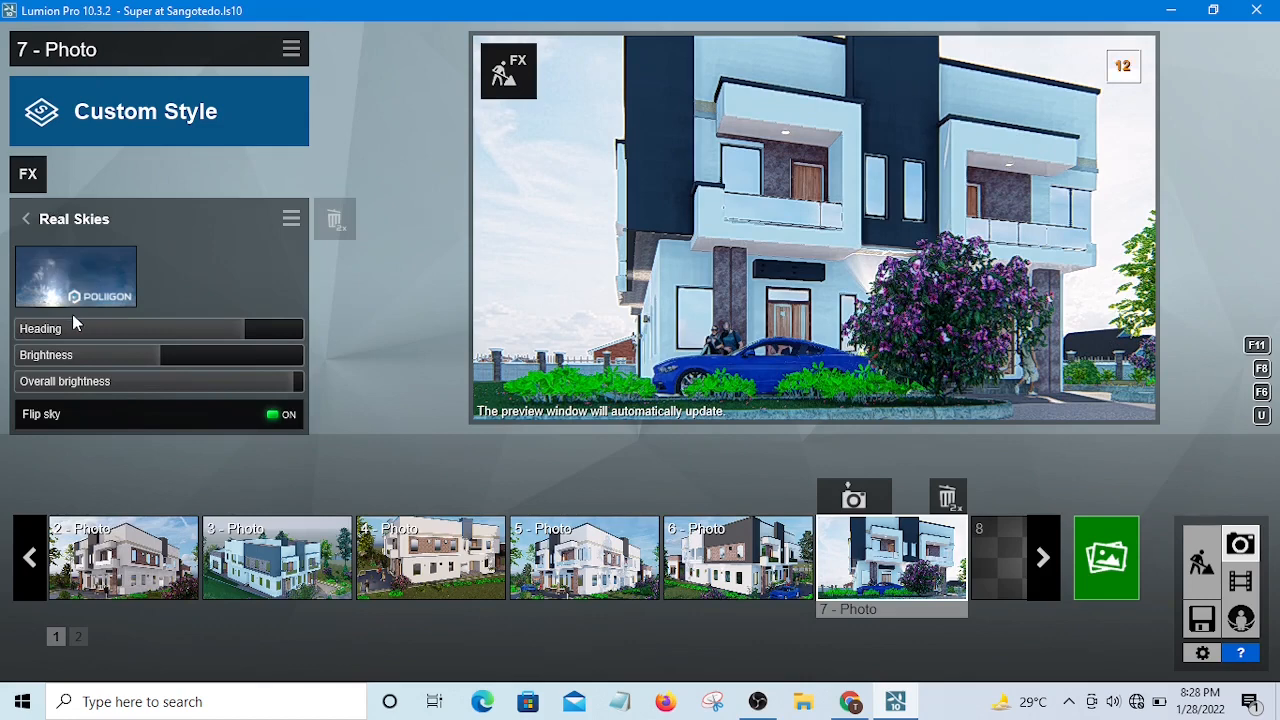
left_click(239, 326)
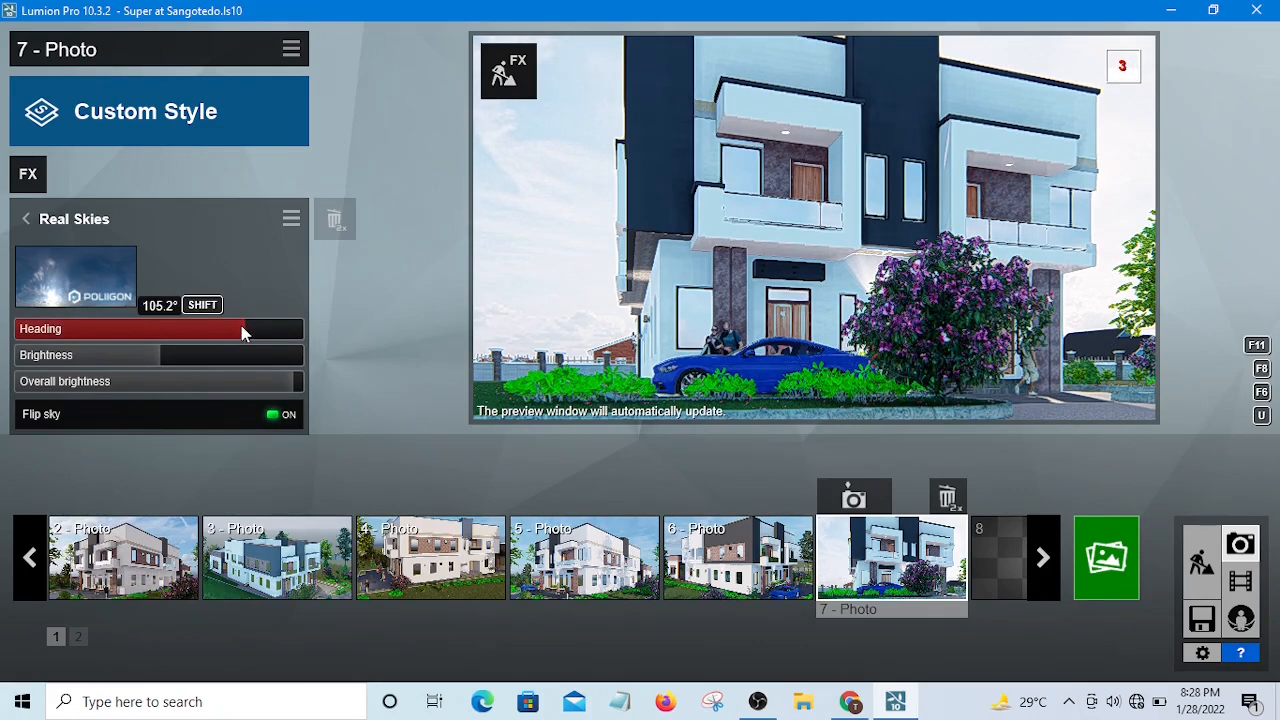
left_click_drag(224, 331, 85, 335)
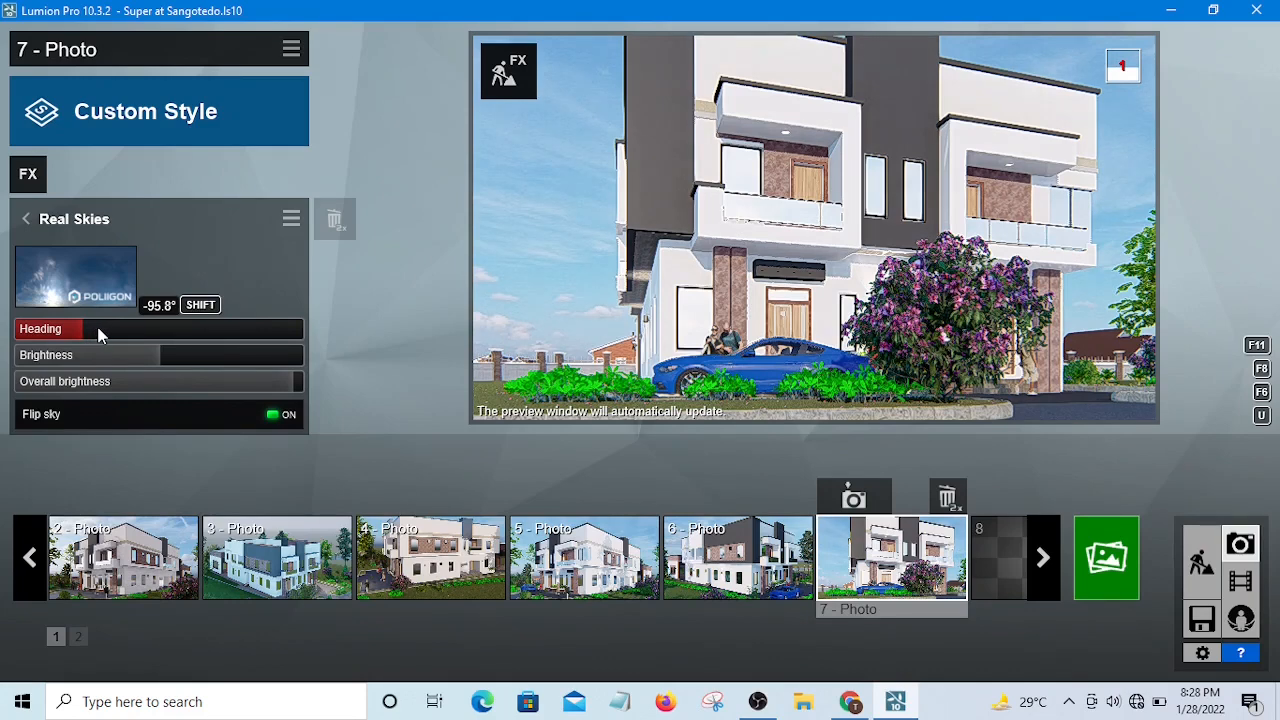
left_click_drag(98, 337, 98, 337)
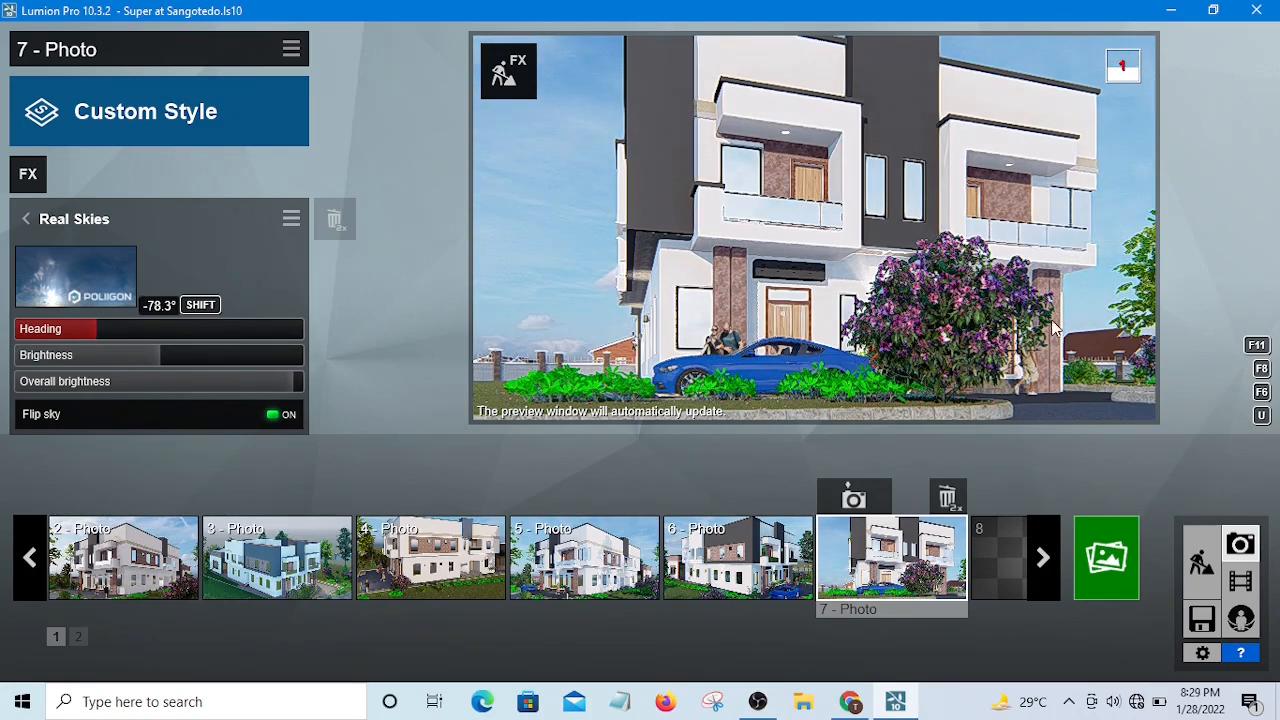
mouse_move(993, 299)
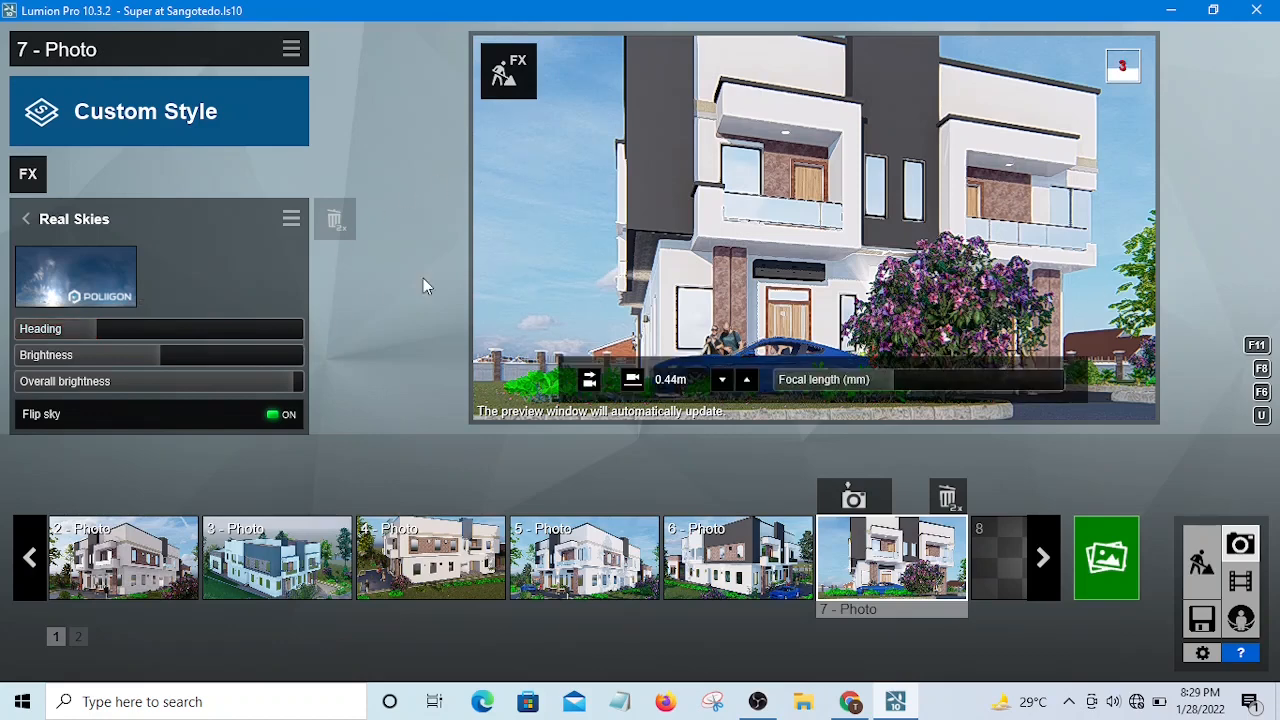
left_click(26, 222)
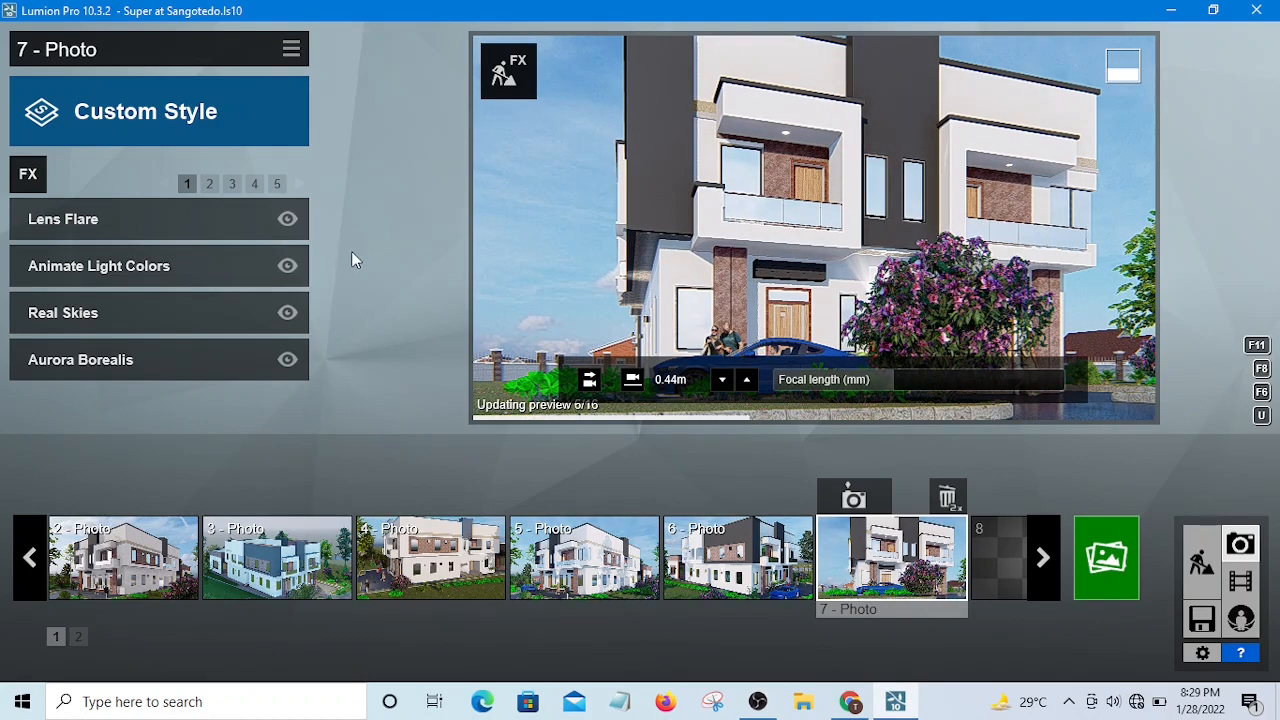
Review the loaded effects on pages 2 to 5 of photo 7's effects list.
left_click(208, 184)
left_click(231, 184)
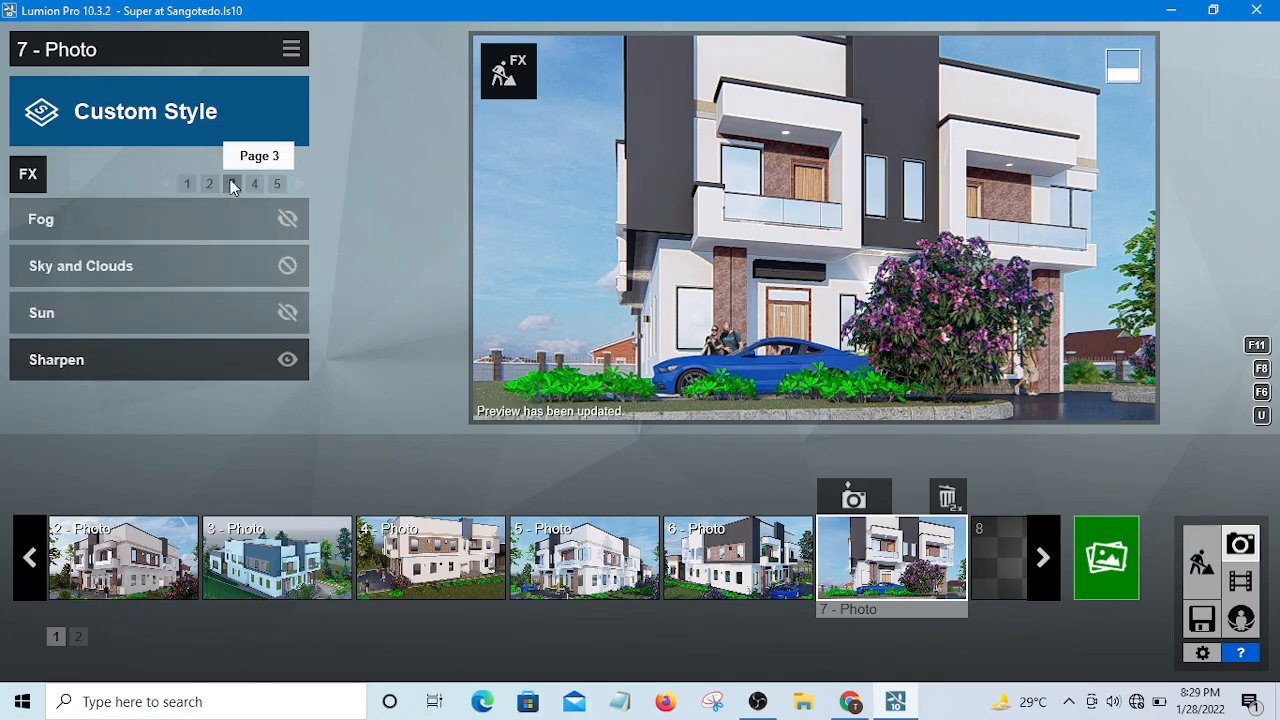
left_click(254, 184)
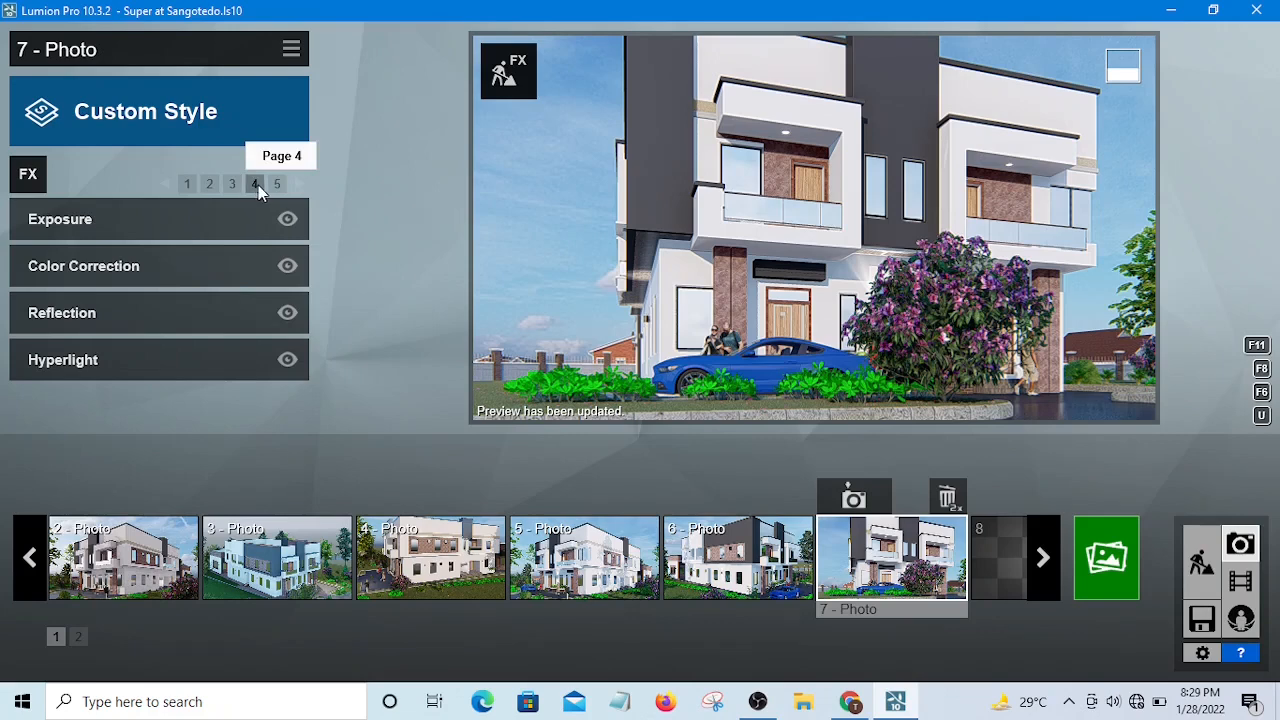
left_click(274, 185)
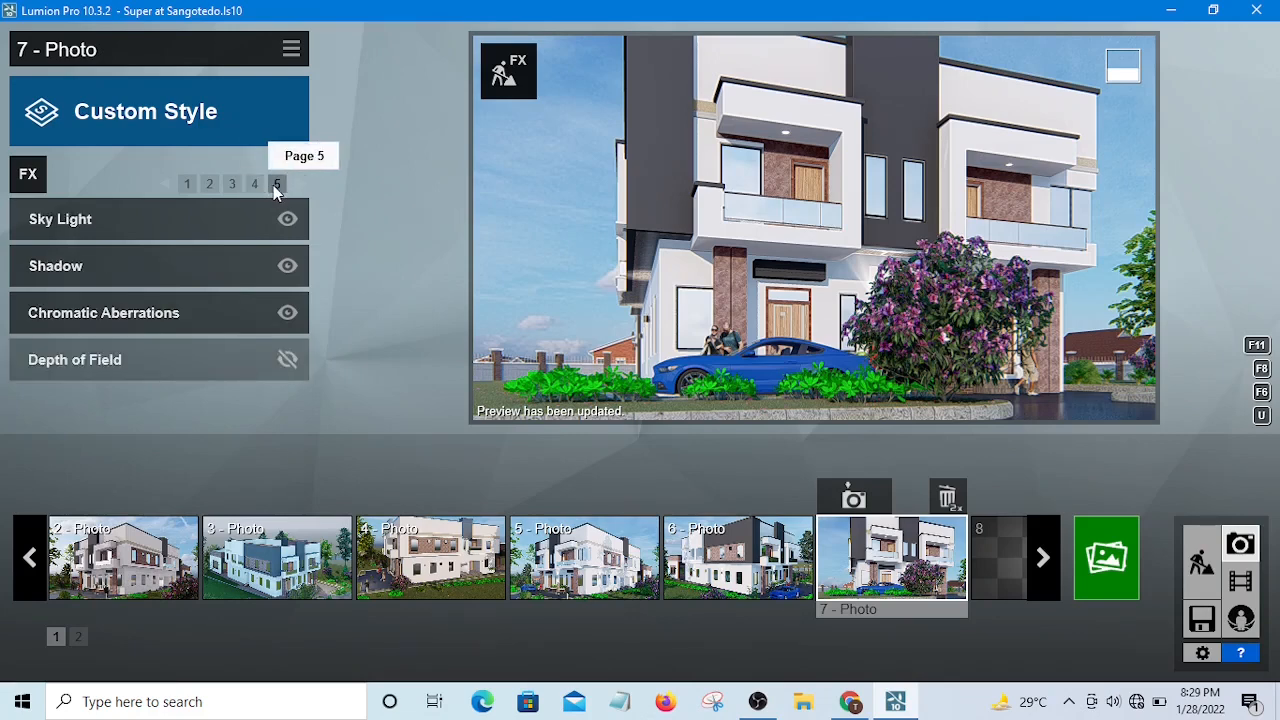
Add the Layer Visibility effect from the Objects category to photo 7.
left_click(186, 184)
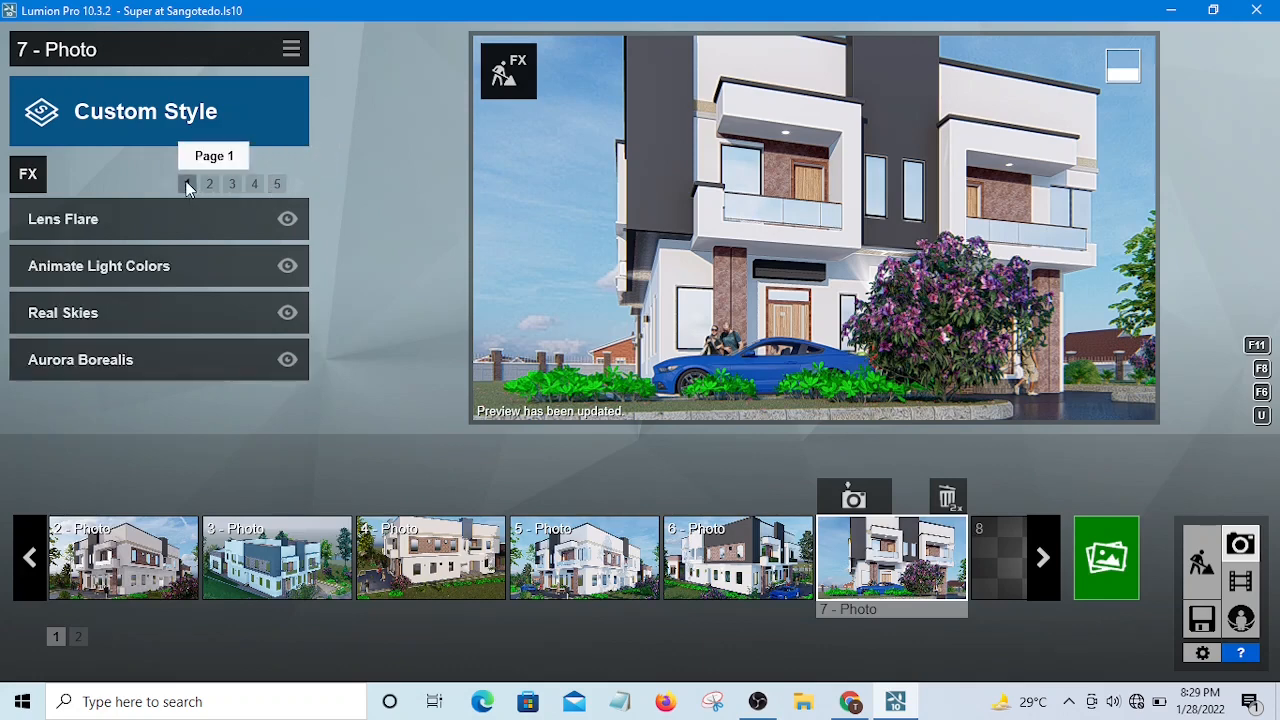
left_click(28, 176)
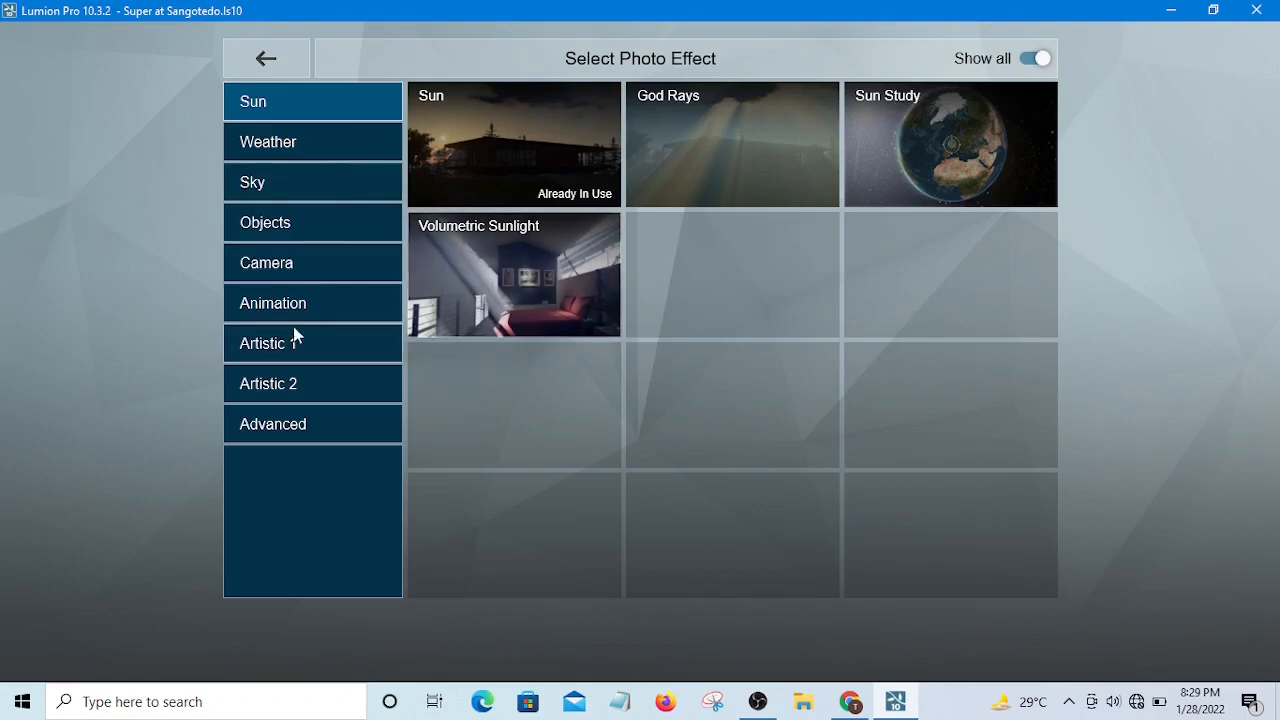
left_click(273, 229)
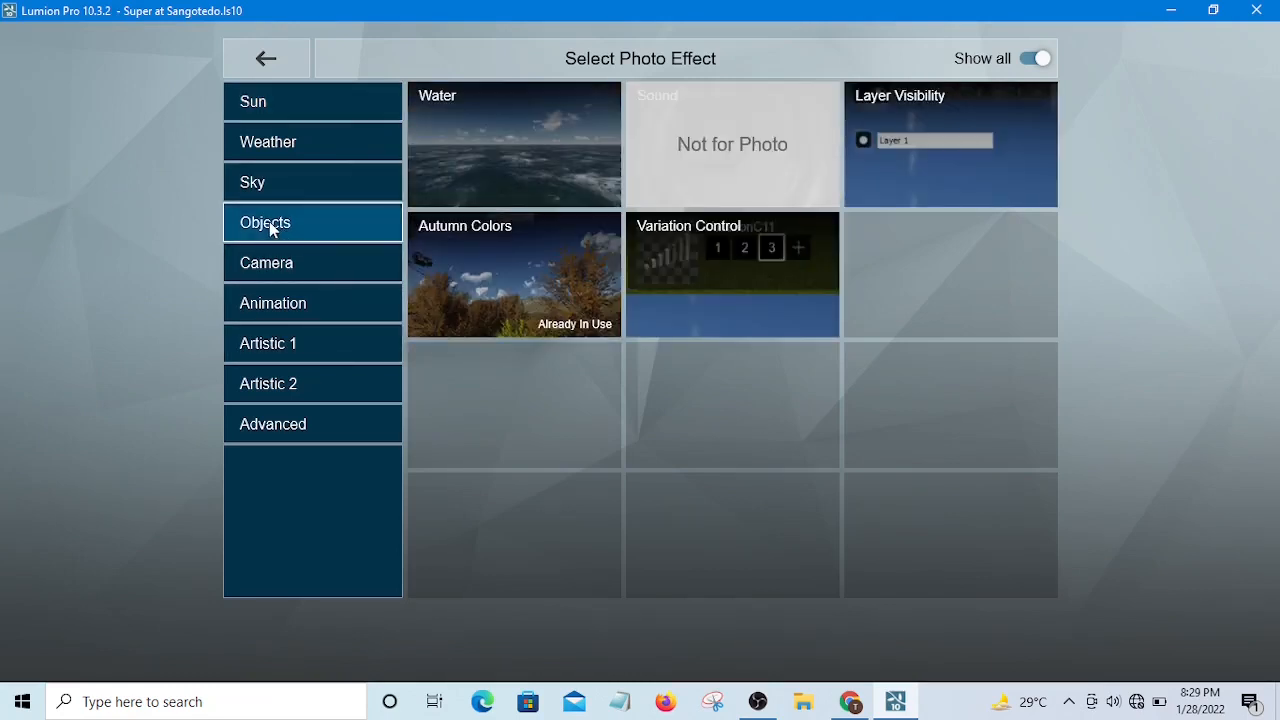
left_click(934, 113)
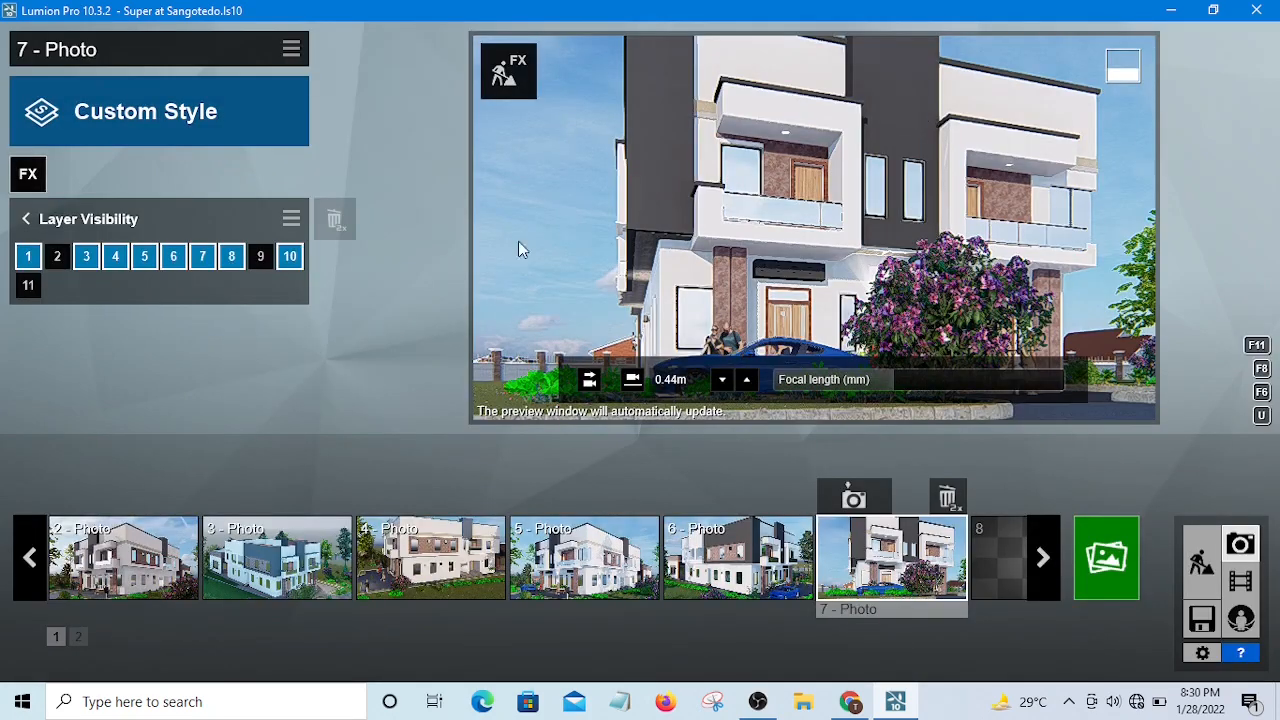
Show layers 2 and 9 in photo 7's Layer Visibility effect and leave layer 11 hidden.
left_click(57, 259)
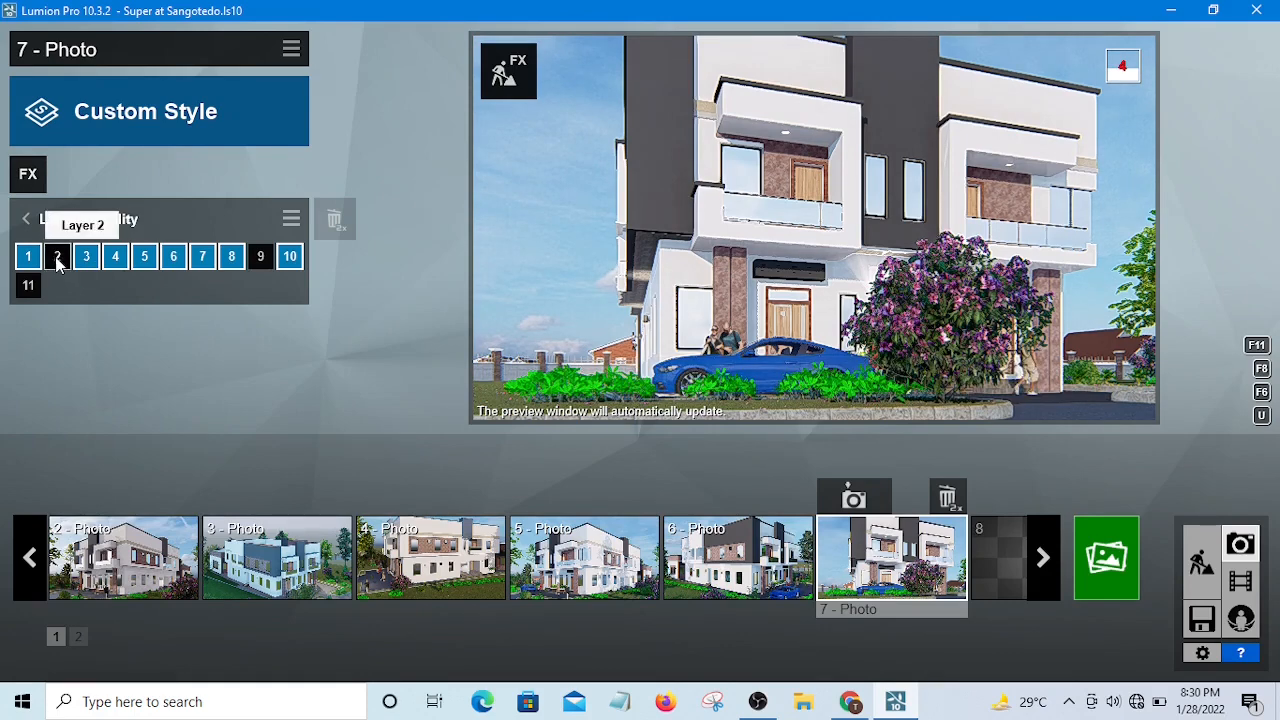
left_click(60, 265)
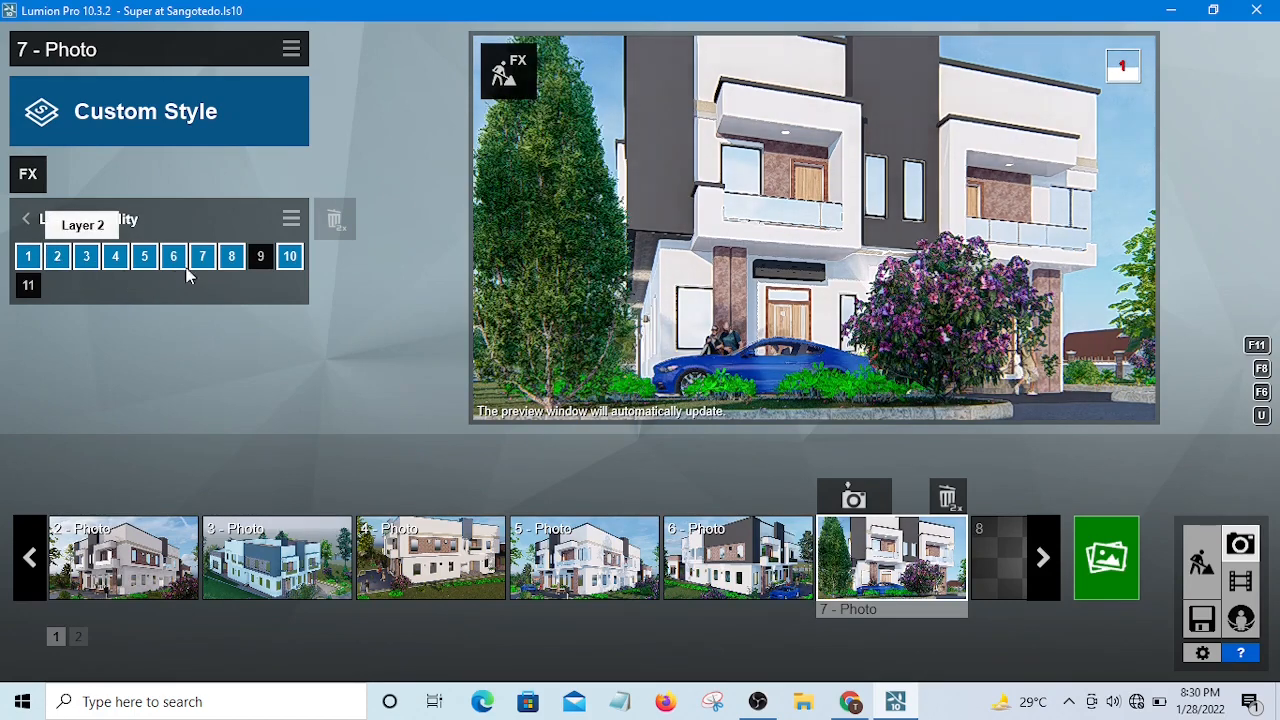
left_click(260, 258)
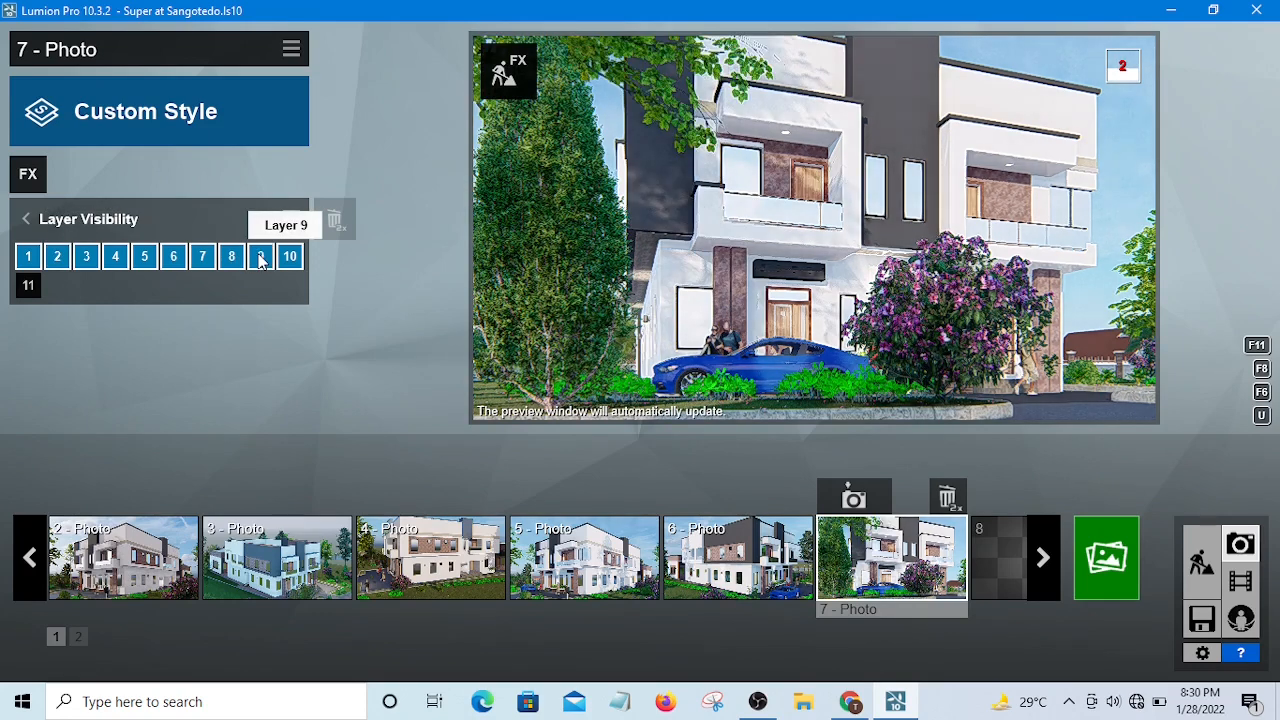
left_click(28, 286)
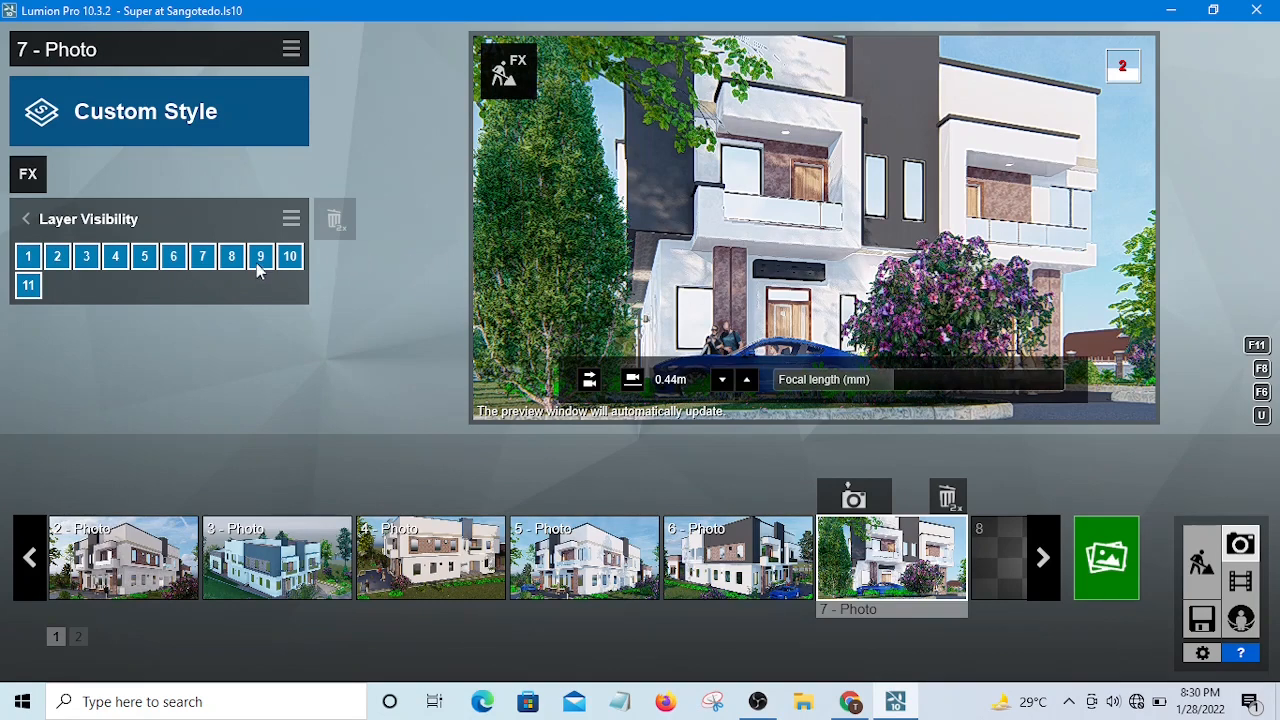
left_click(27, 288)
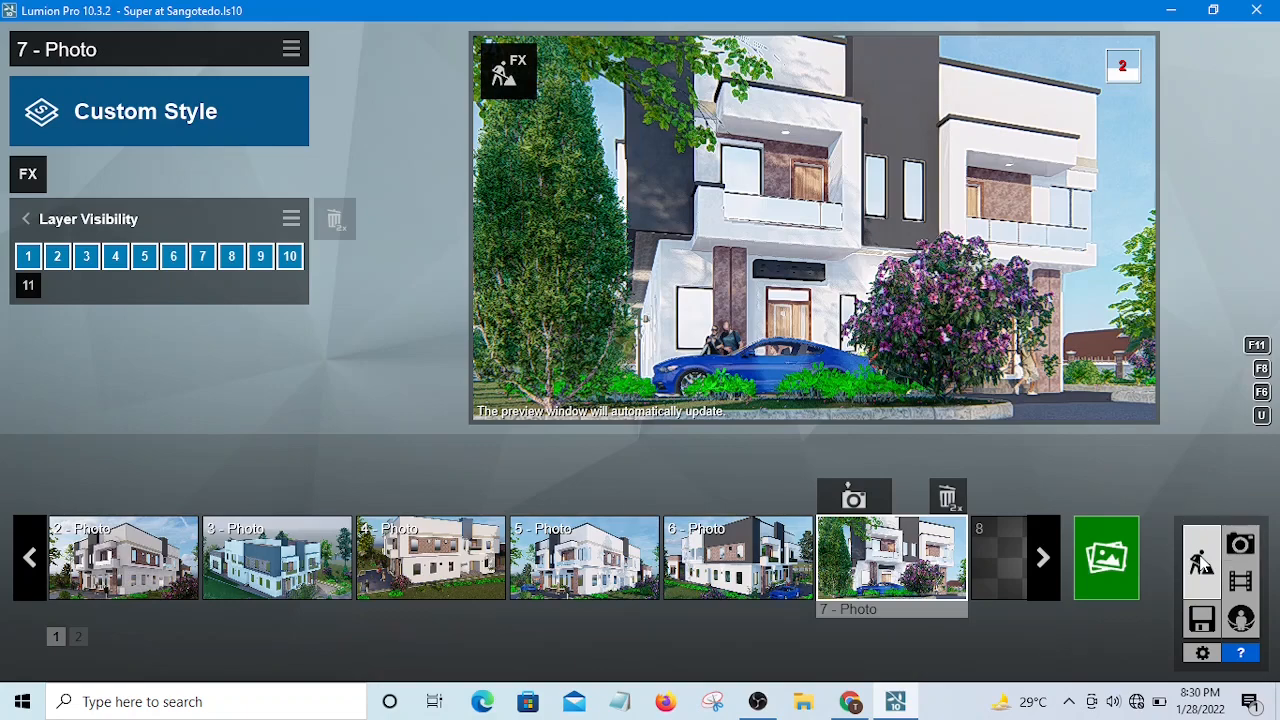
In Build mode, select the Azalea RT Bloom shrub in front of the duplex and move it to hidden Layer 11.
left_click(1203, 565)
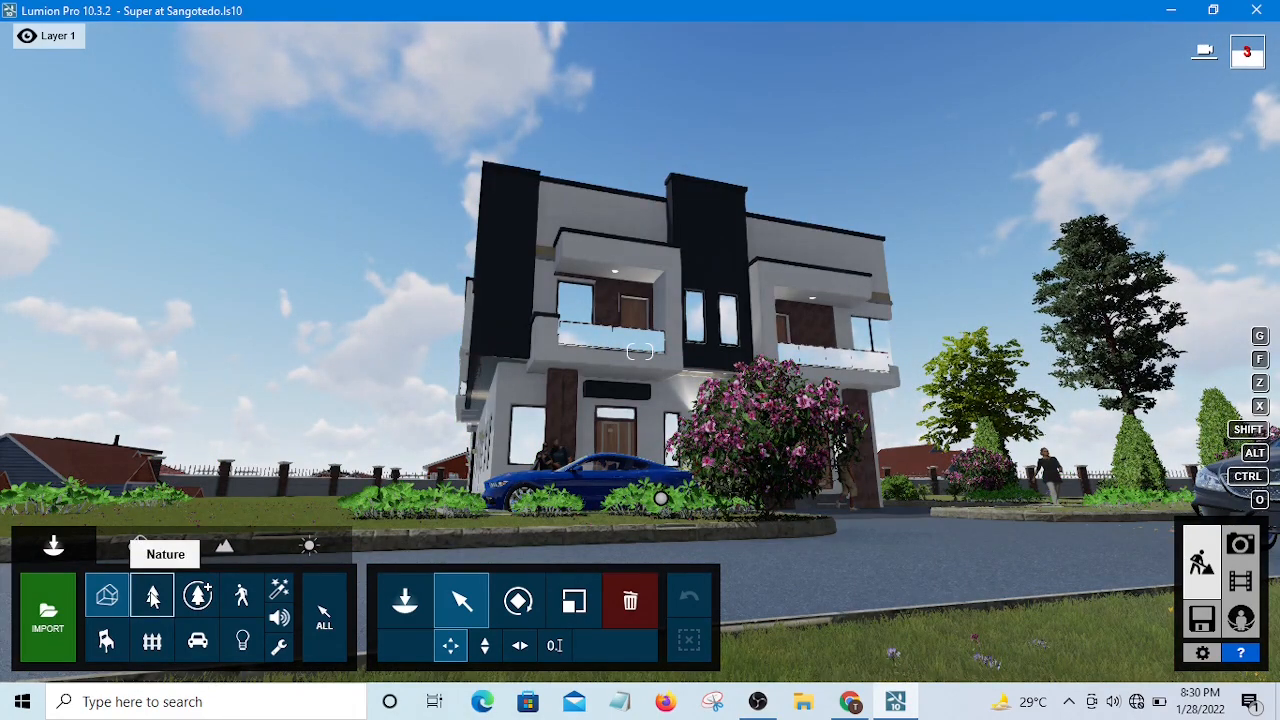
left_click(153, 597)
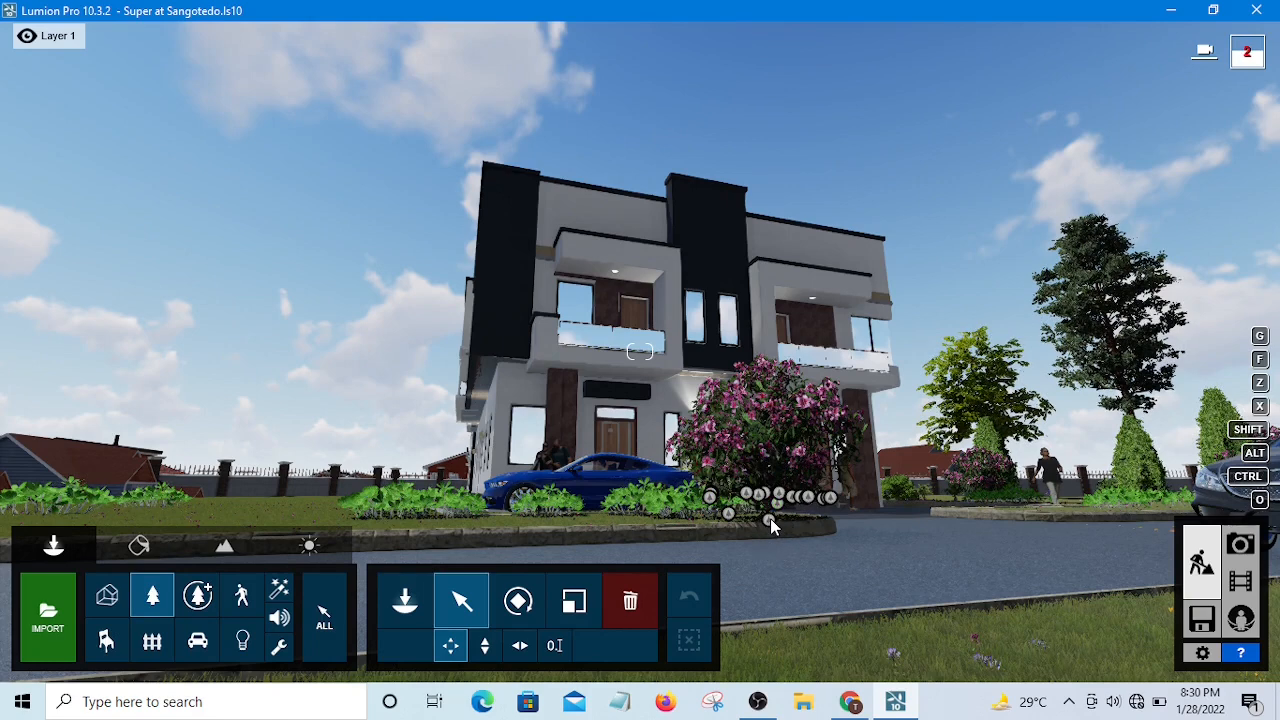
left_click(770, 518)
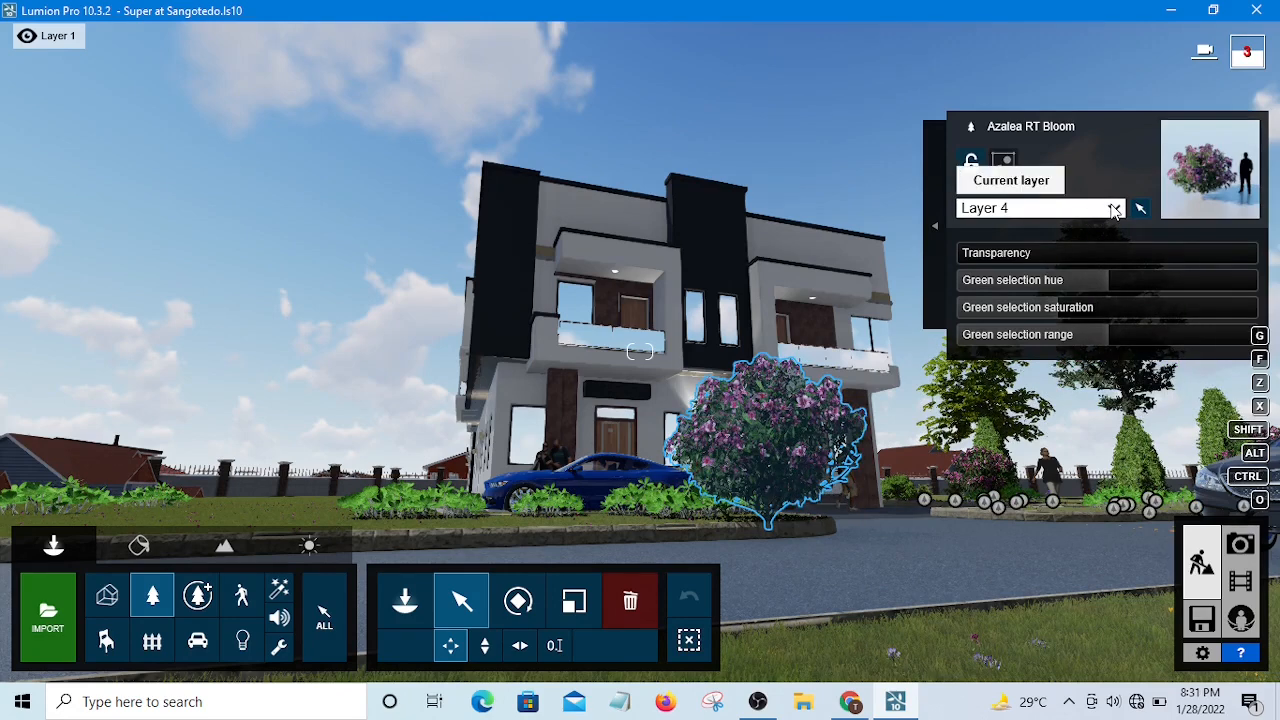
left_click(1114, 208)
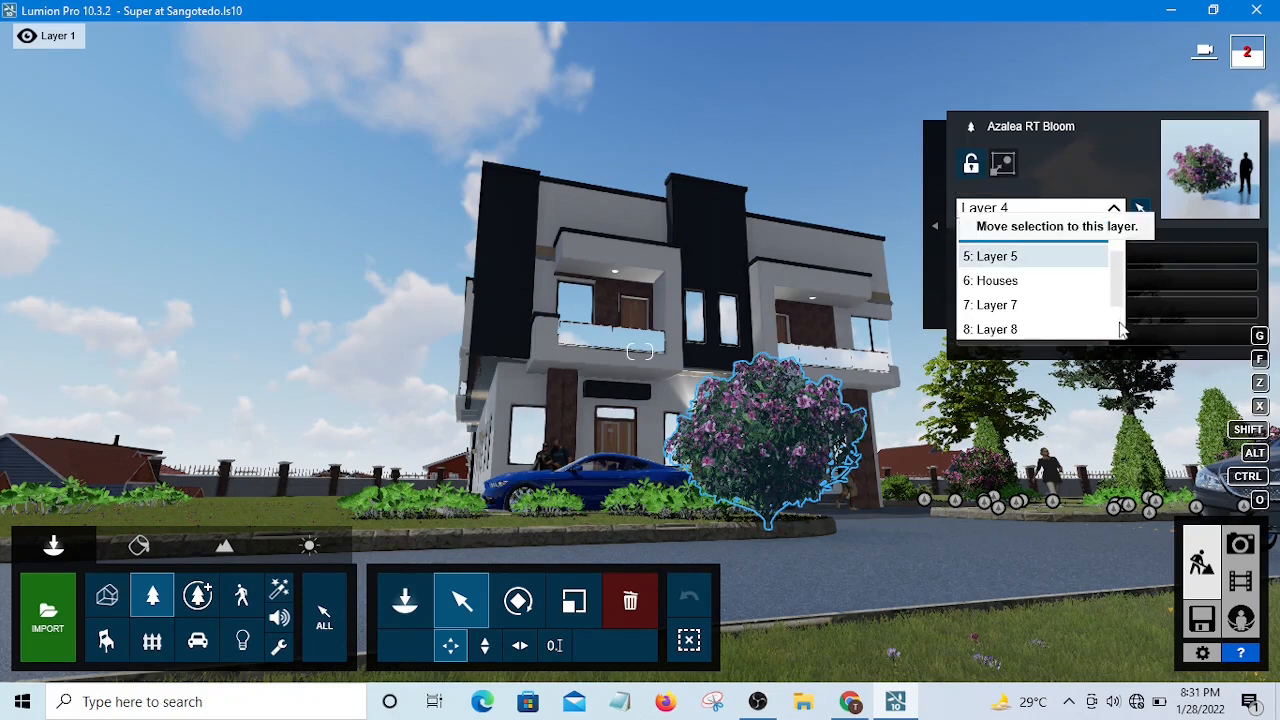
scroll(1120, 338, "down", 3)
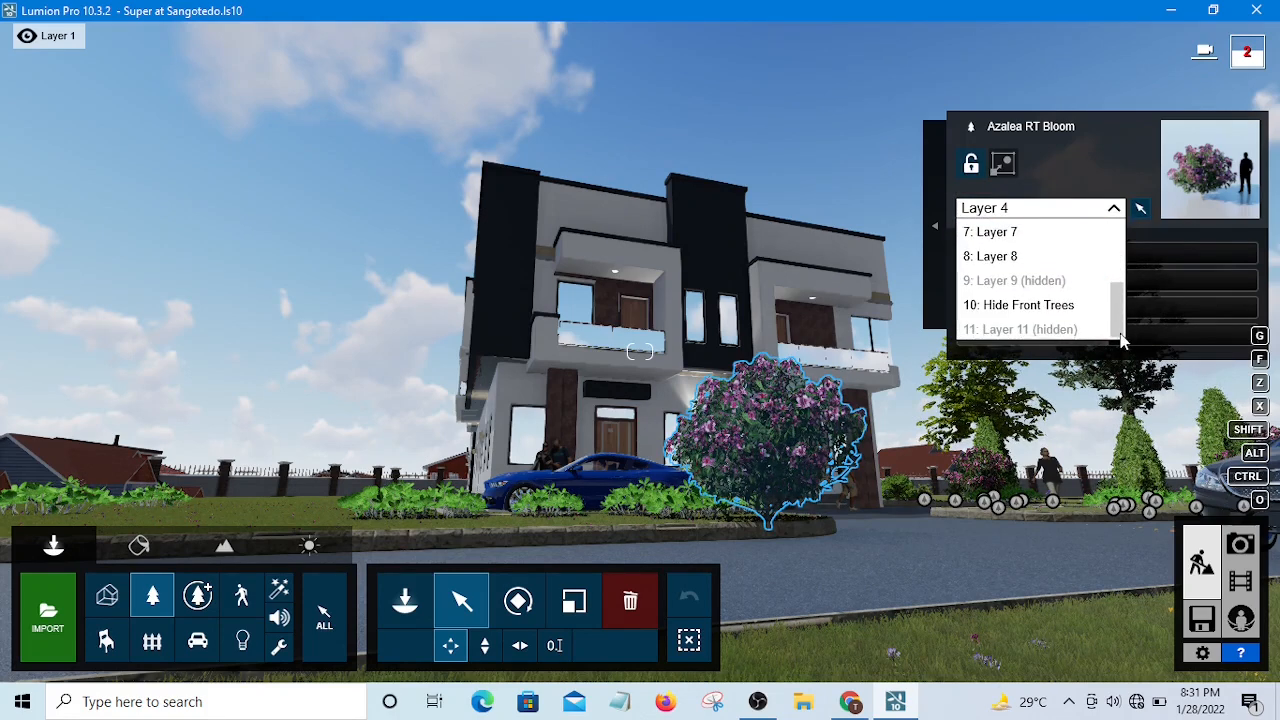
left_click(1048, 332)
left_click(1048, 330)
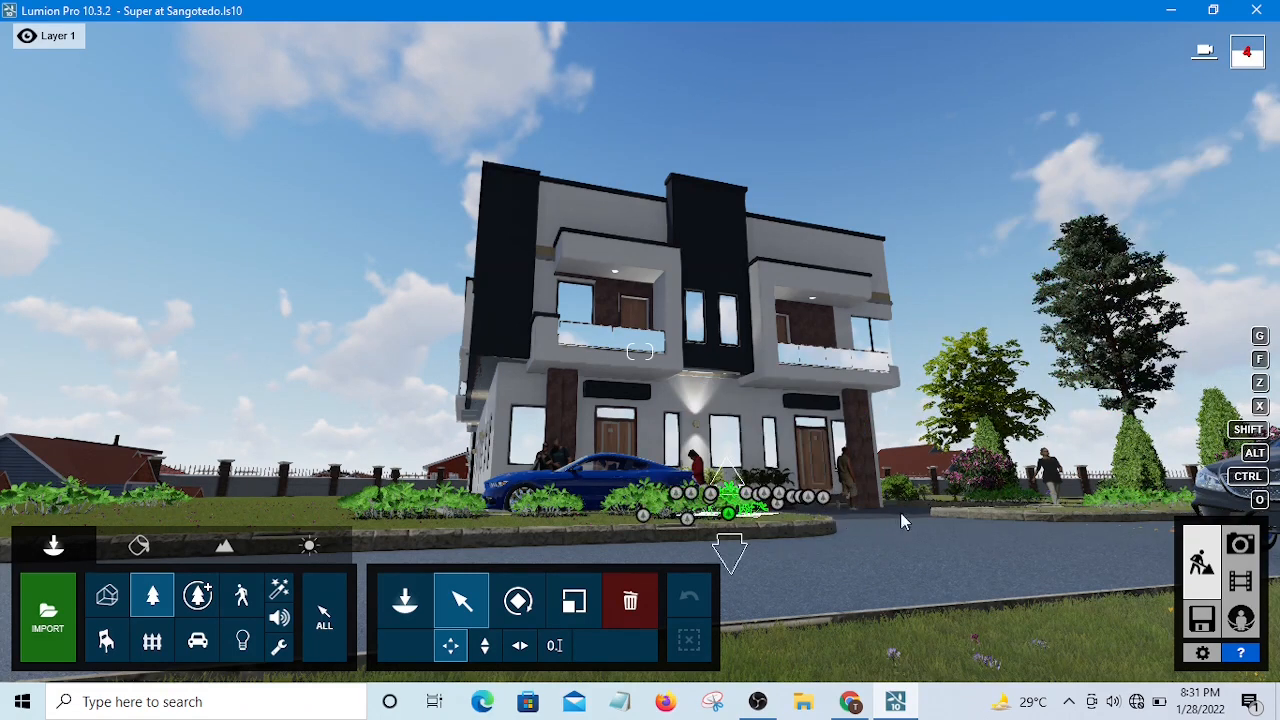
Return to Photo mode and restore photo 7's stored camera view.
left_click(1240, 546)
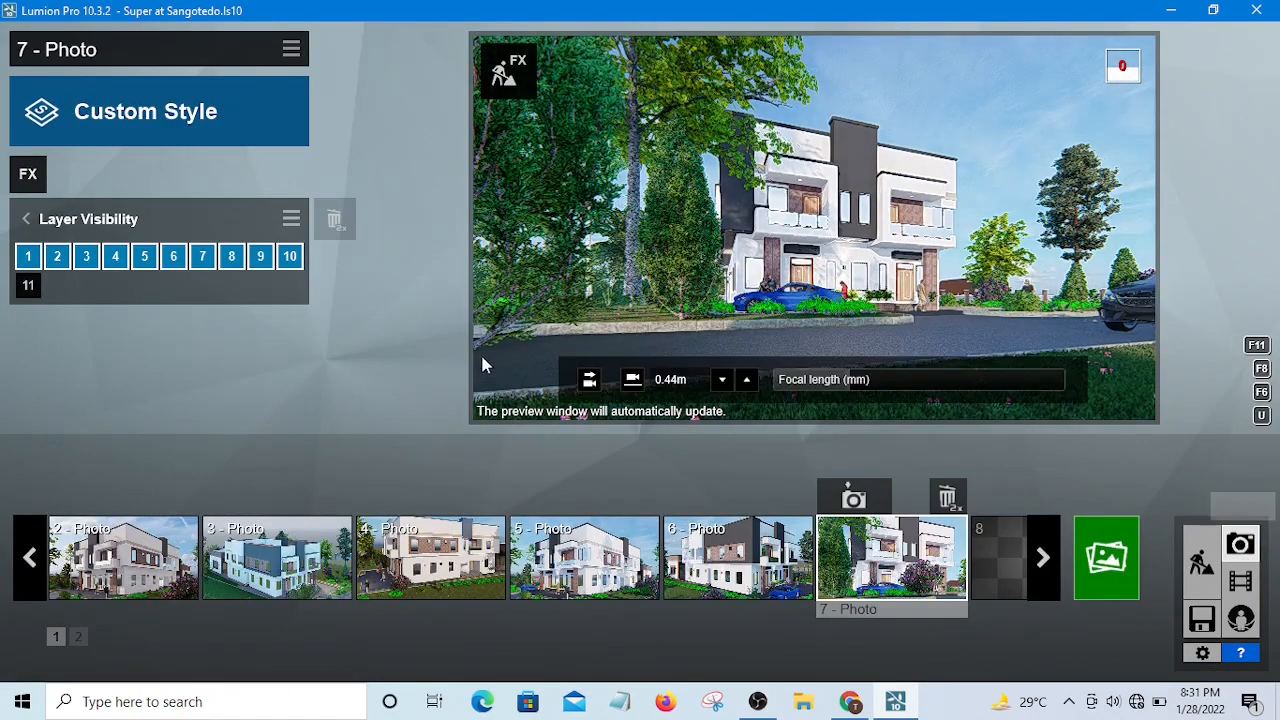
left_click(884, 563)
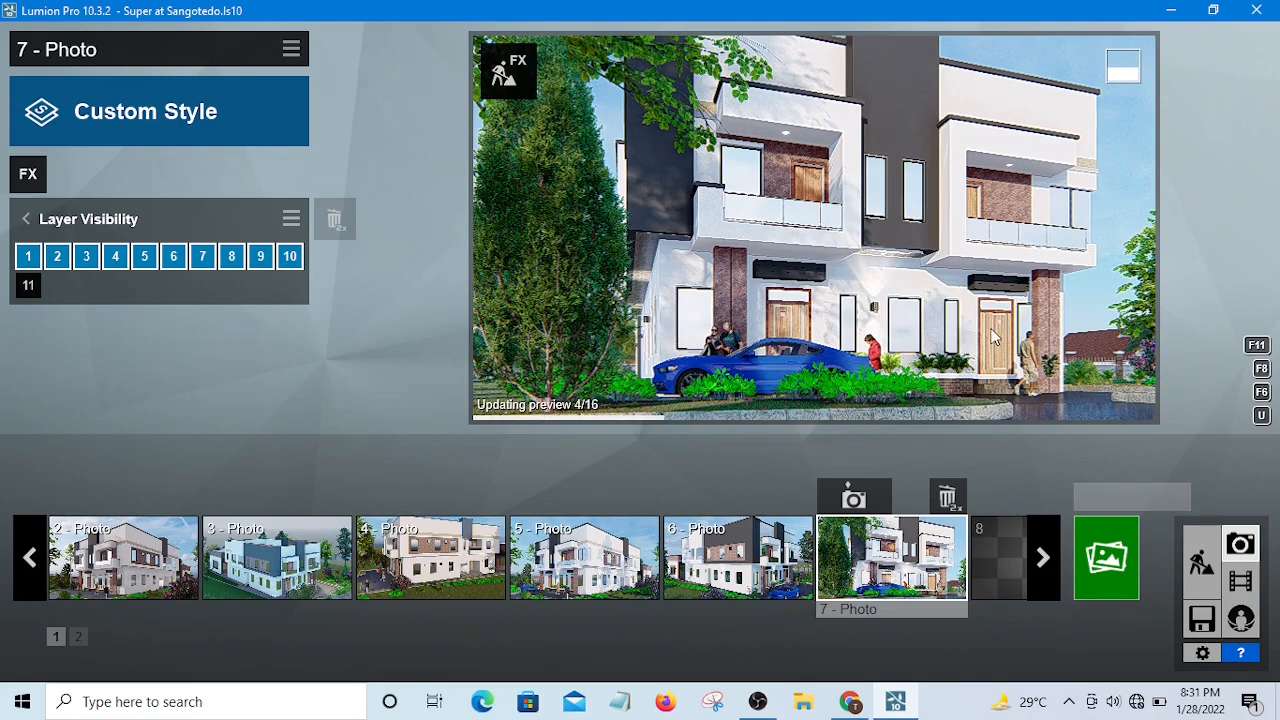
mouse_move(1023, 382)
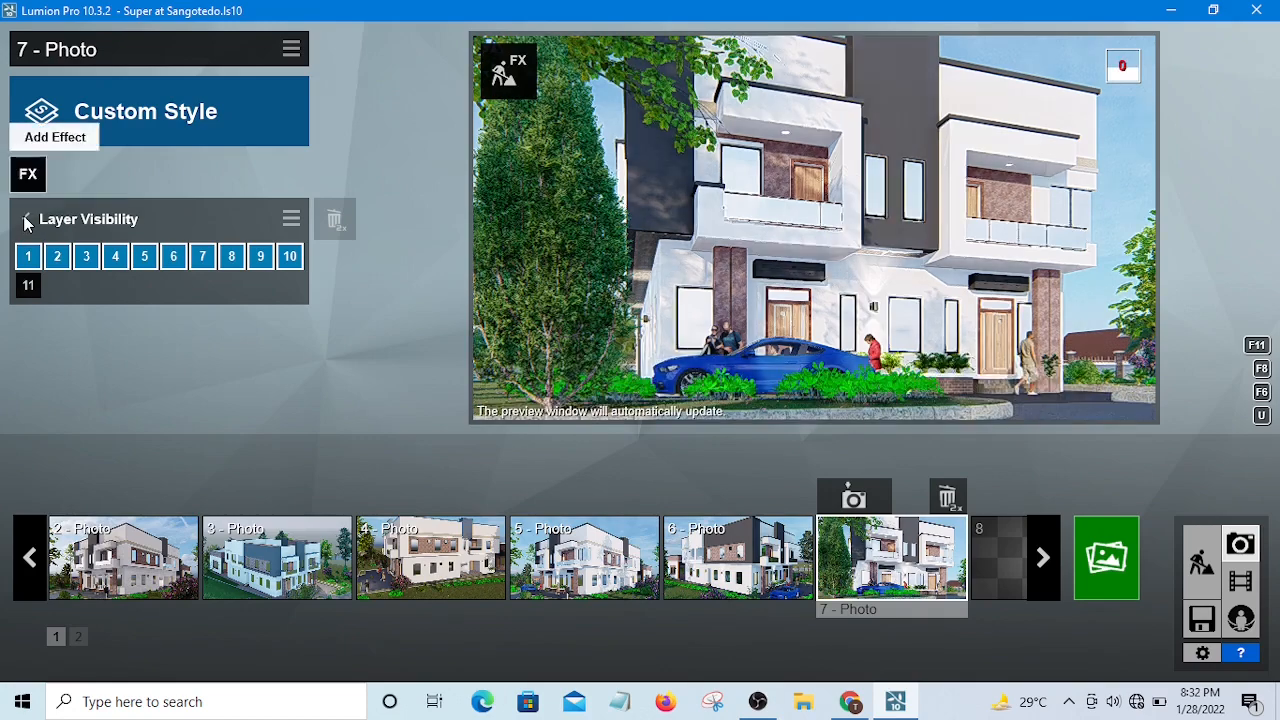
Go back to photo 7's effects list, open the Reflection effect on page 4, and start editing its reflection planes.
left_click(28, 222)
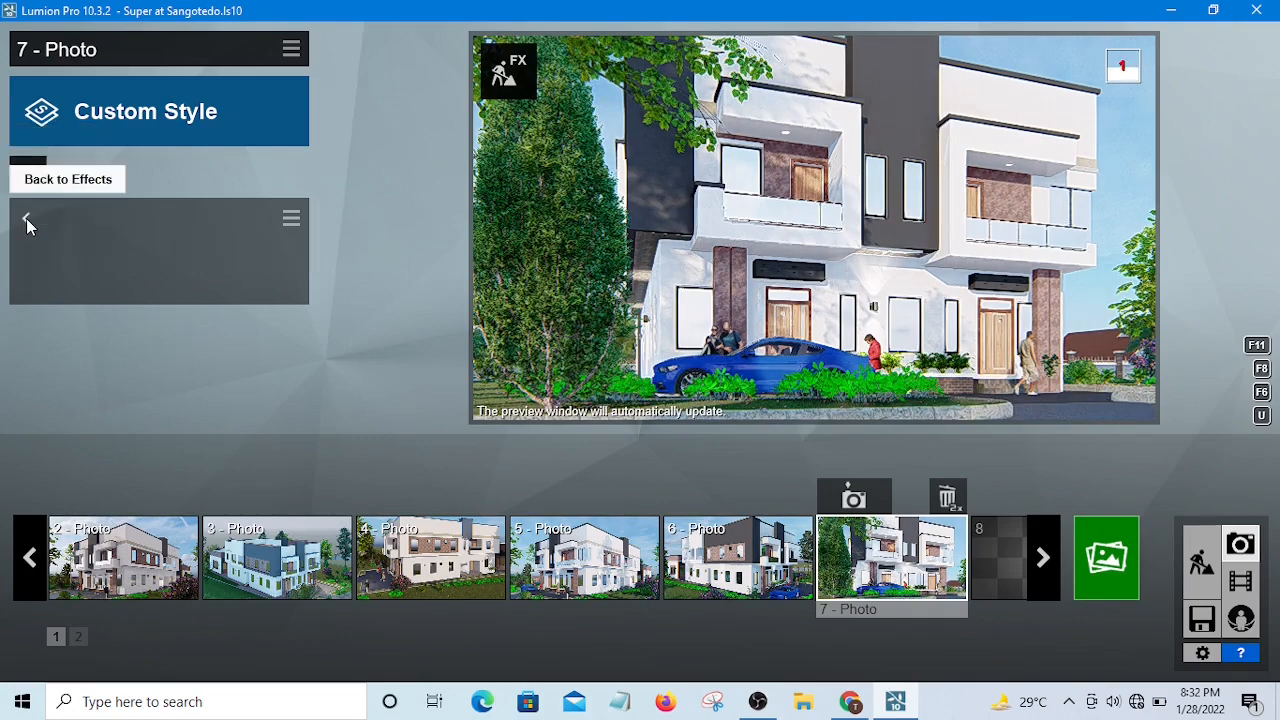
left_click(29, 220)
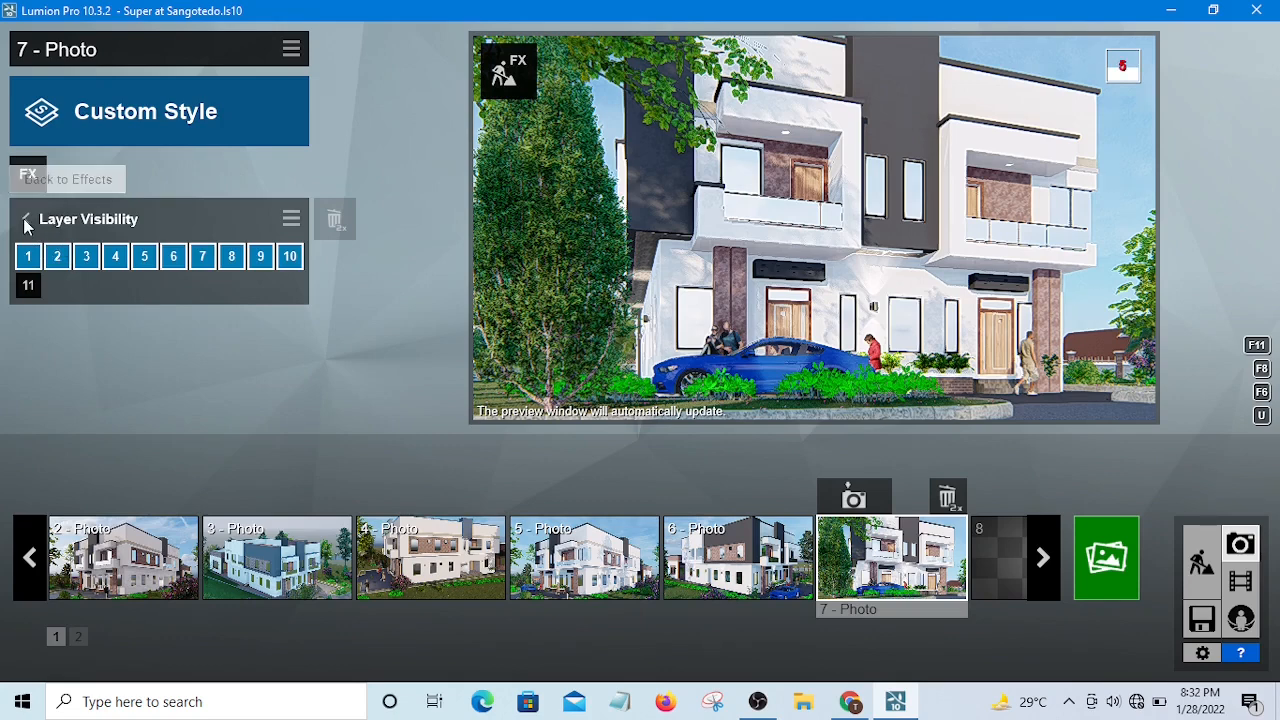
left_click(26, 222)
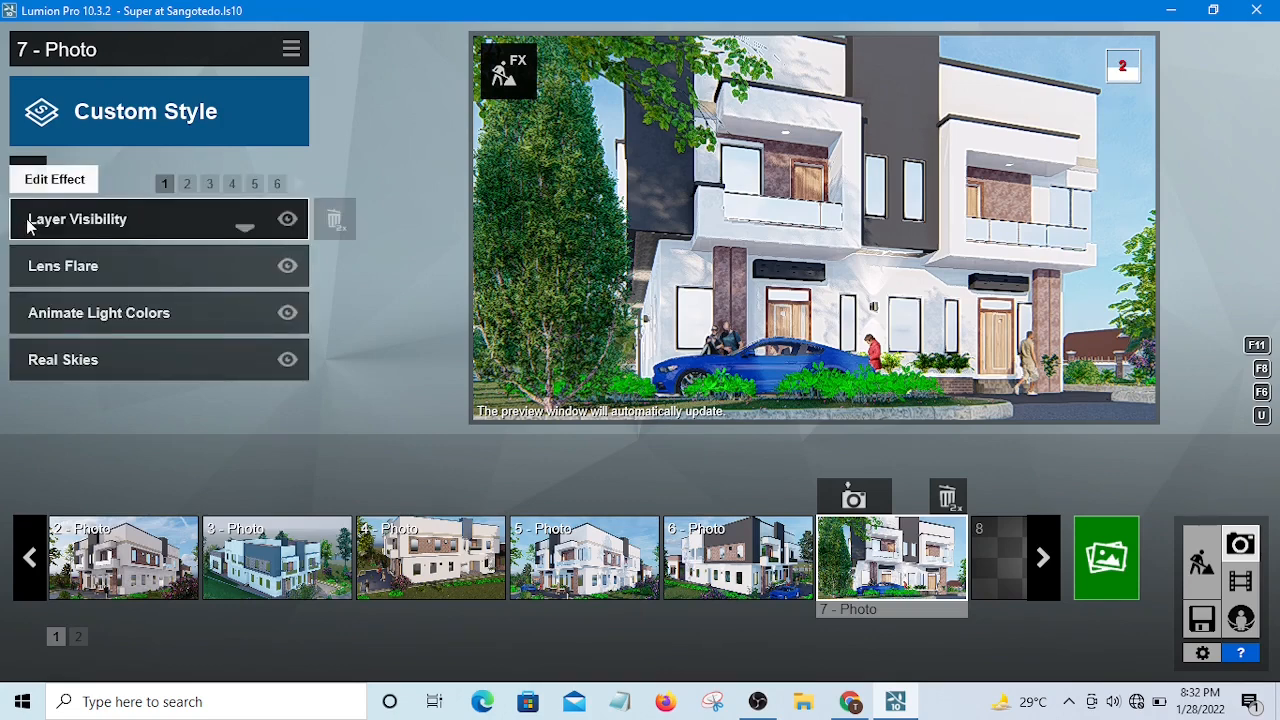
left_click(187, 184)
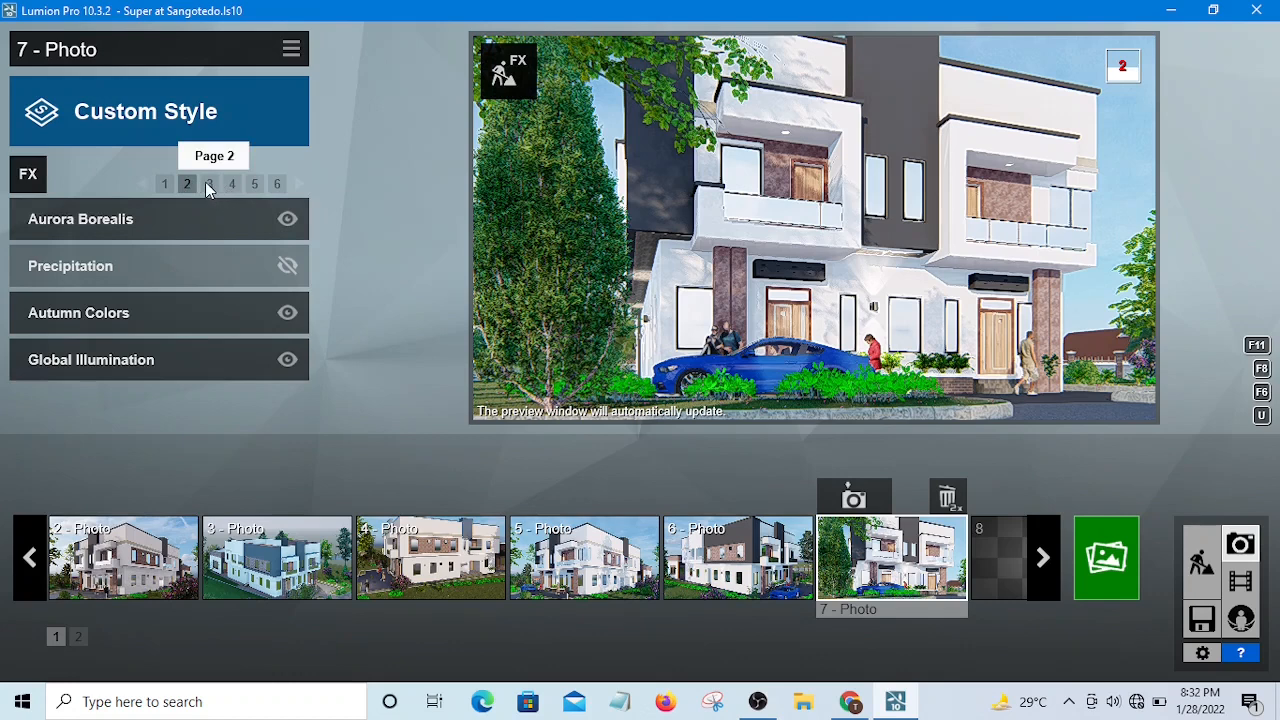
left_click(208, 184)
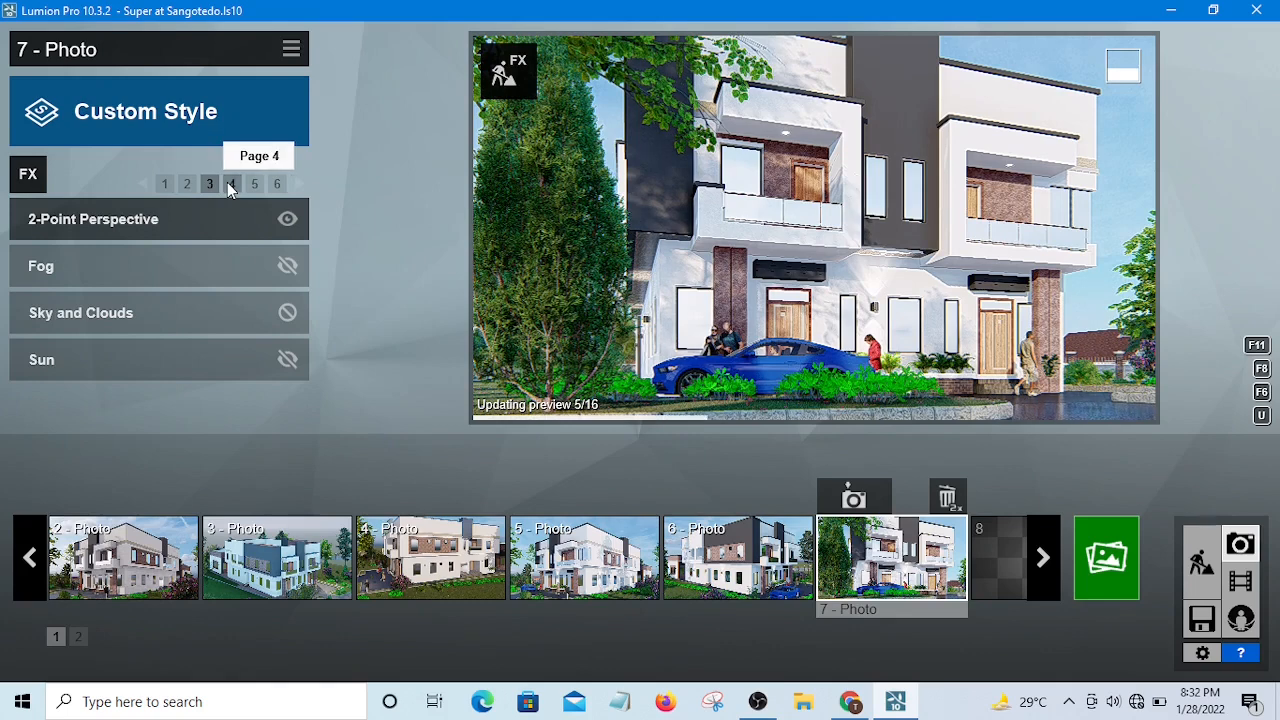
left_click(256, 186)
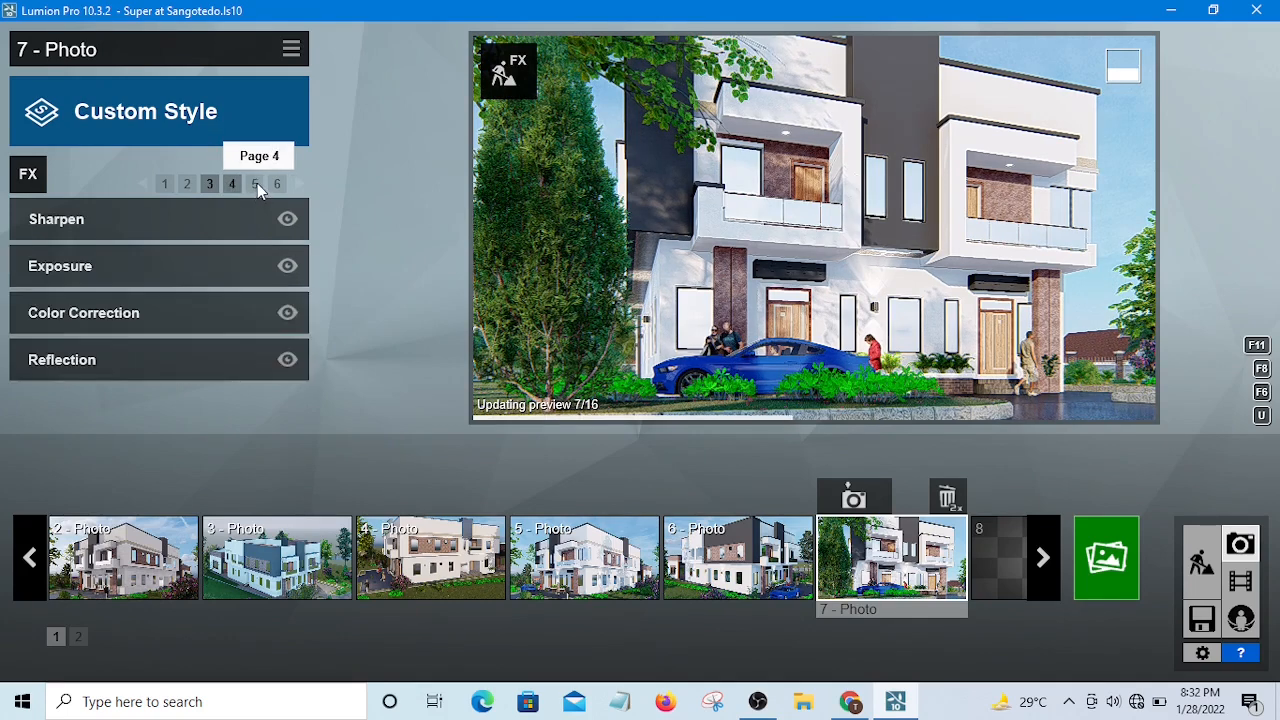
left_click(60, 360)
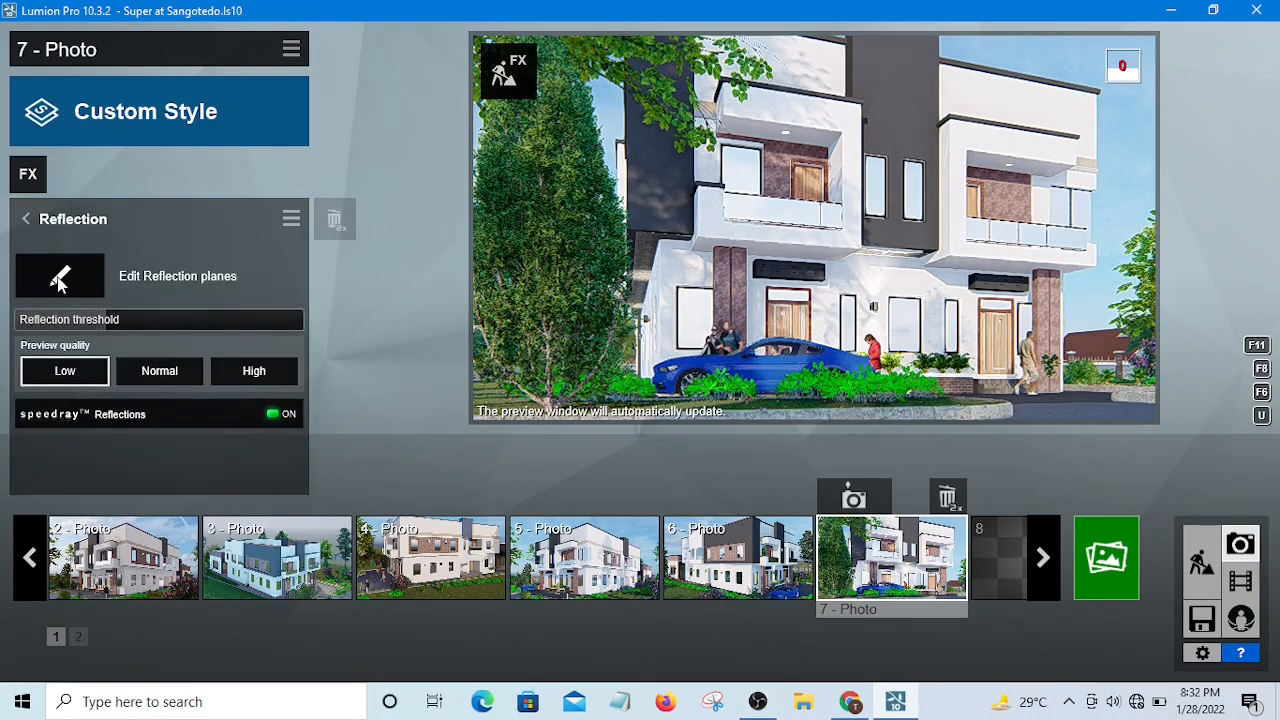
left_click(61, 278)
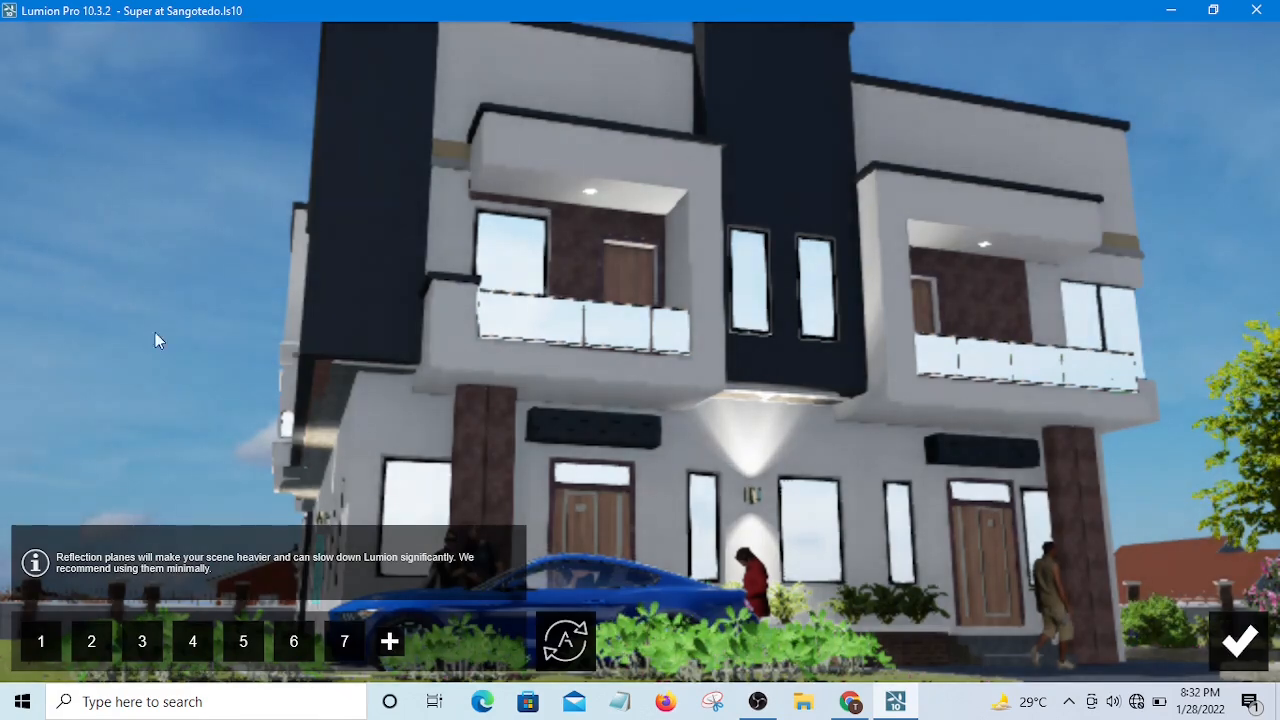
Remove all existing reflection planes, 1 to 7, from photo 7's Reflection effect.
left_click(44, 637)
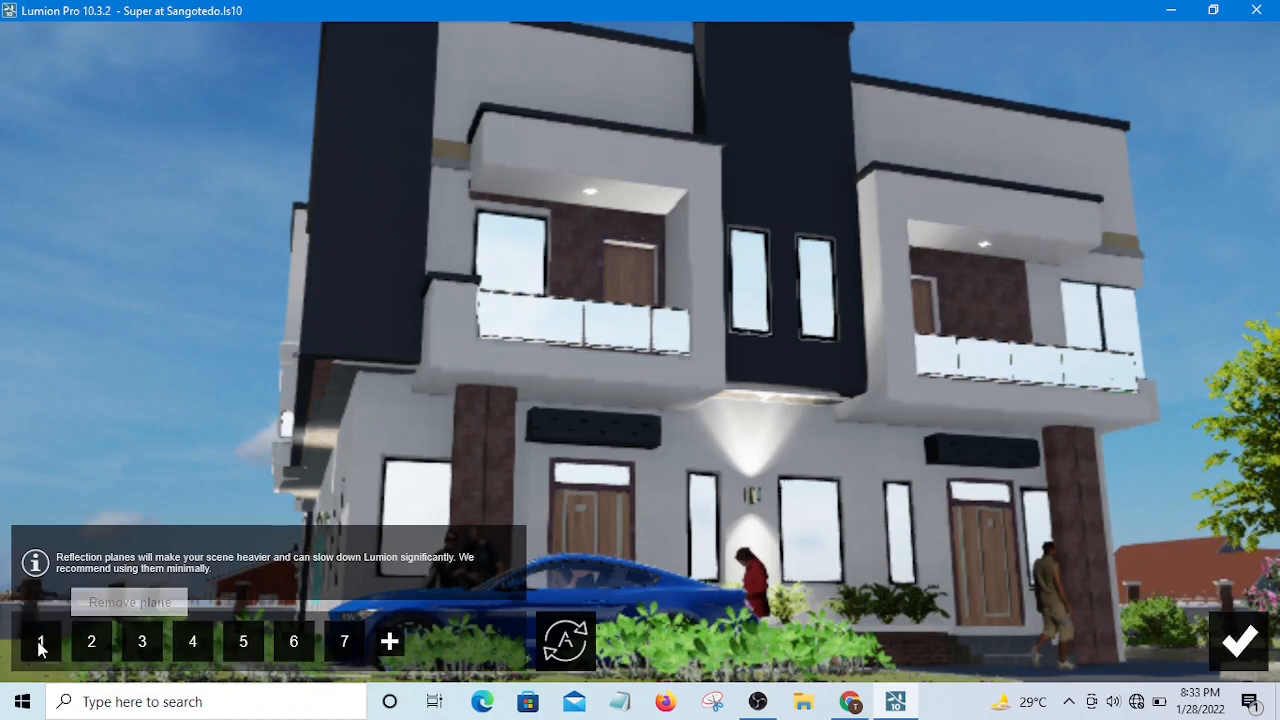
left_click(39, 643)
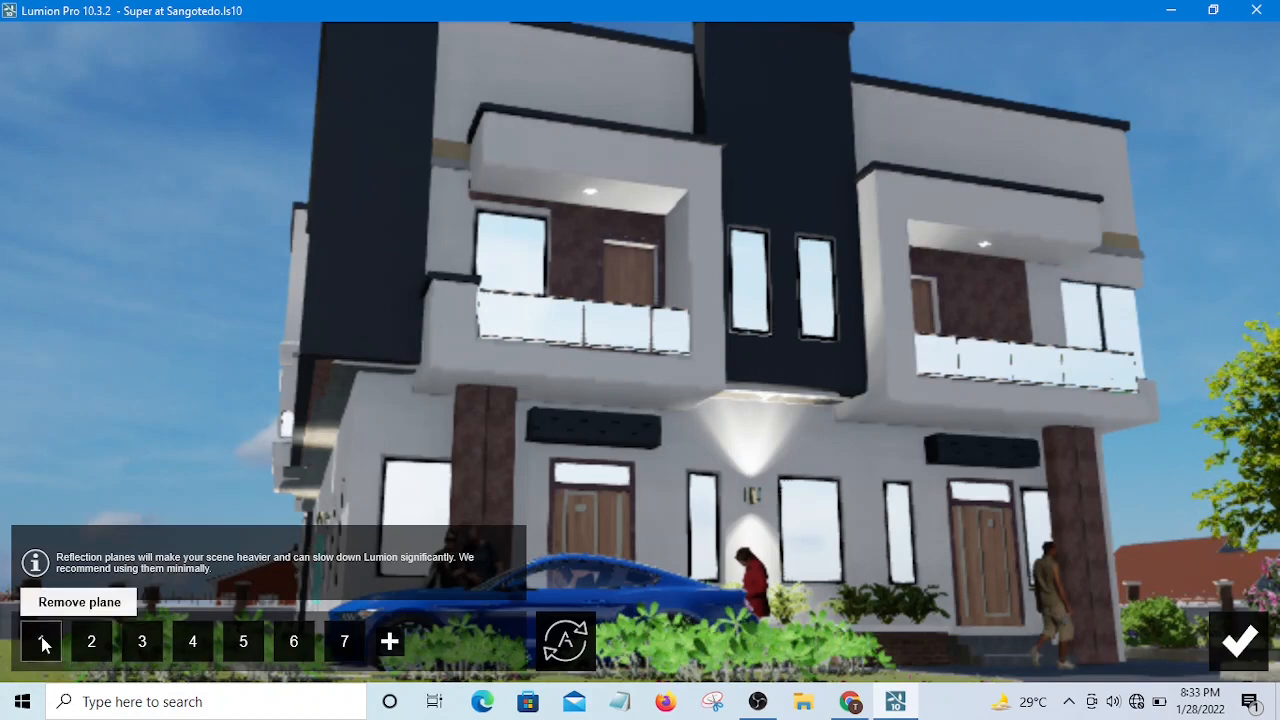
left_click(41, 640)
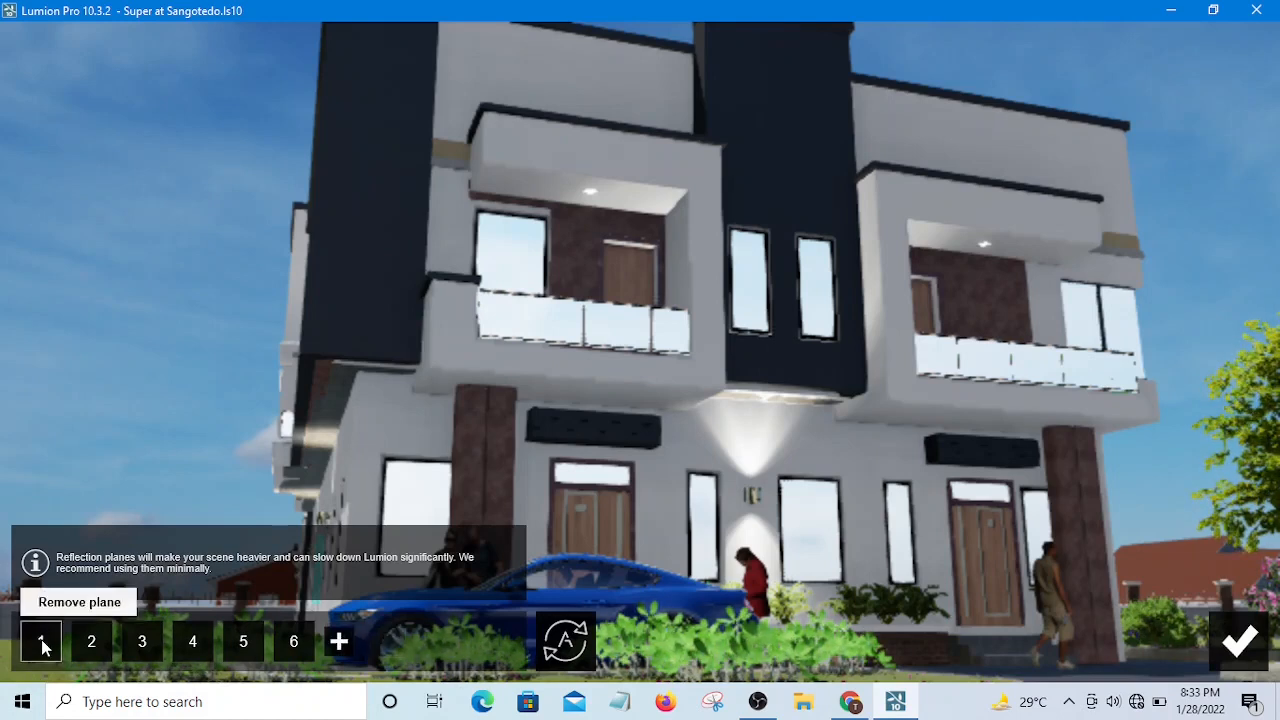
left_click(43, 643)
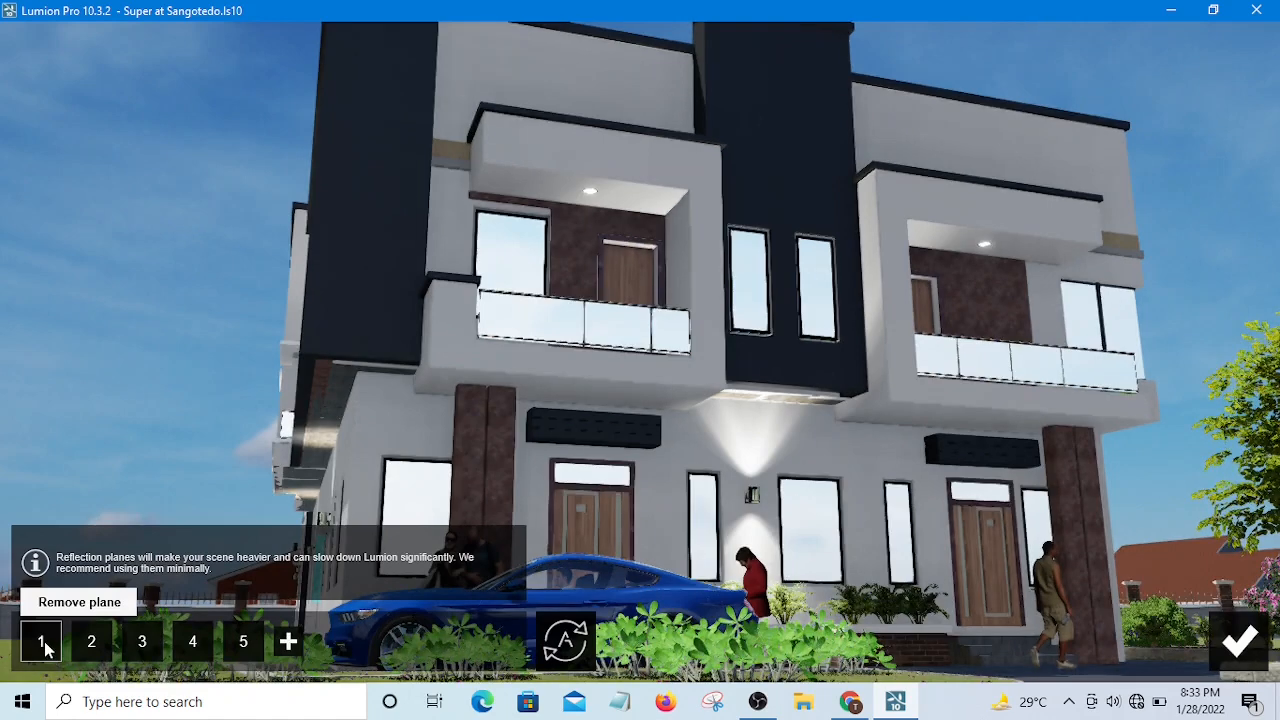
left_click(43, 645)
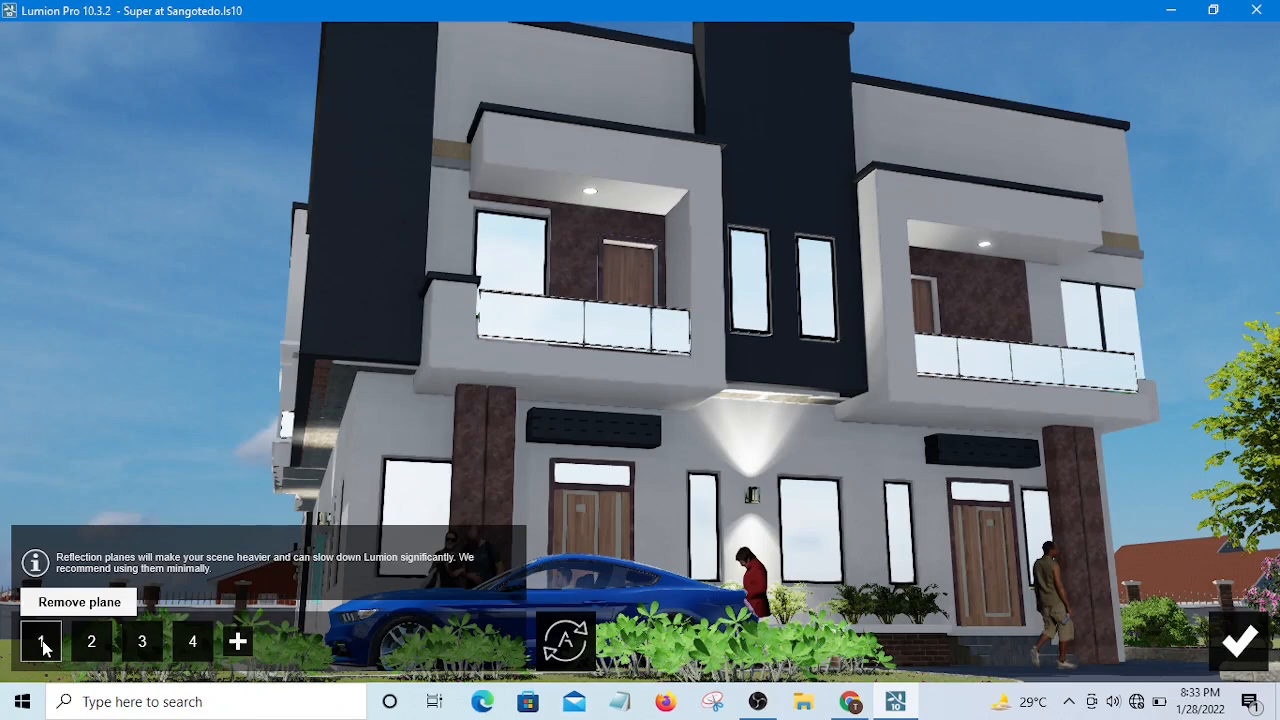
left_click(43, 647)
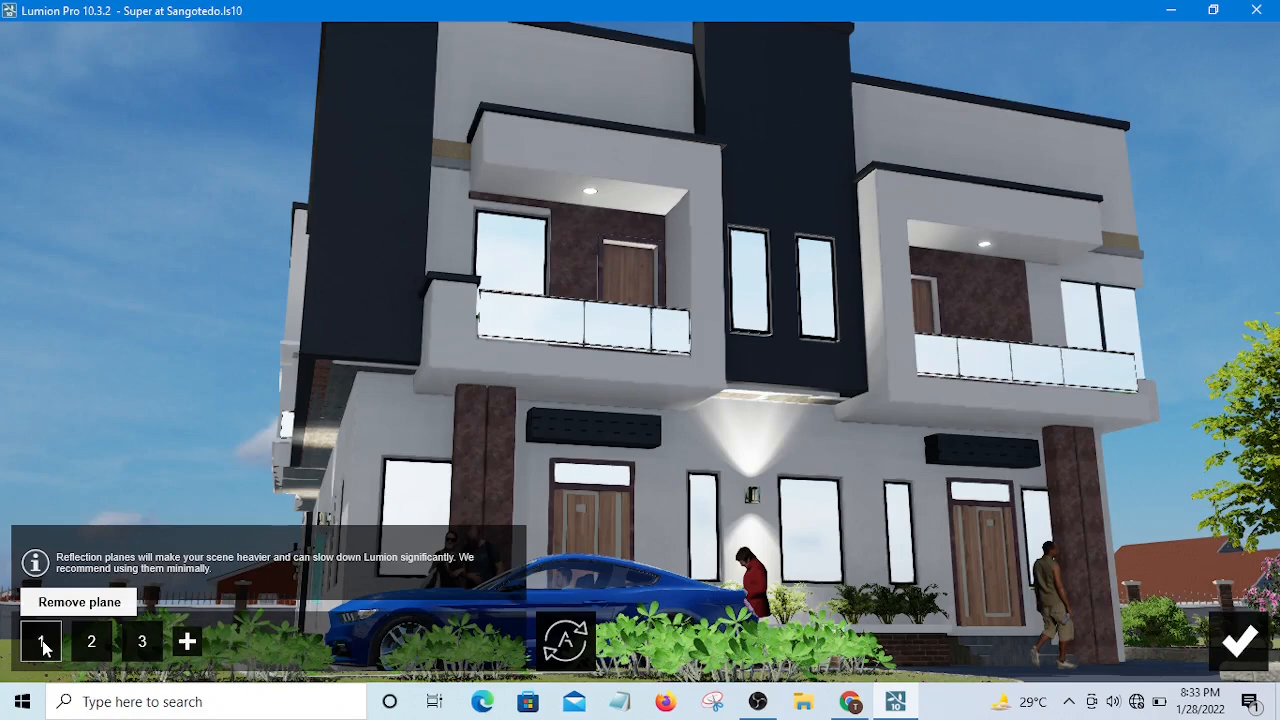
left_click(43, 647)
left_click(43, 647)
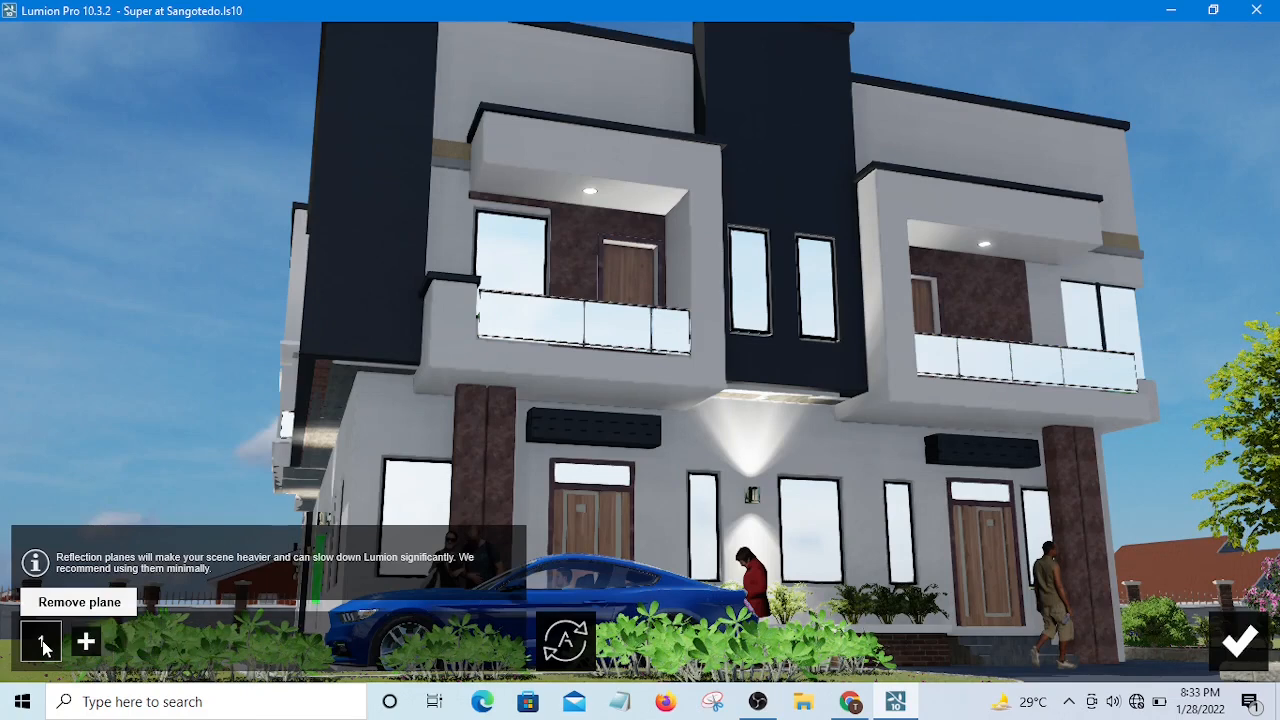
left_click(43, 647)
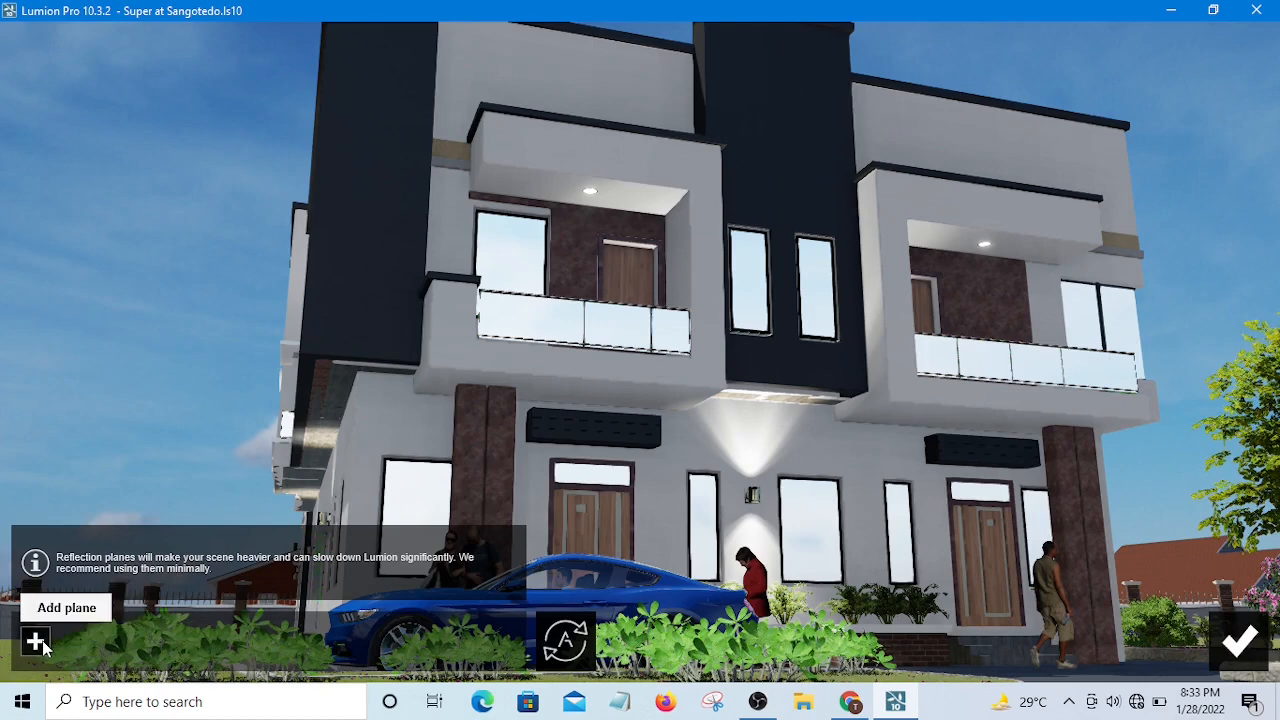
Add two reflection planes to photo 7, one on the right upper-floor balcony window glass and one on the left ground-floor window glass.
left_click(43, 647)
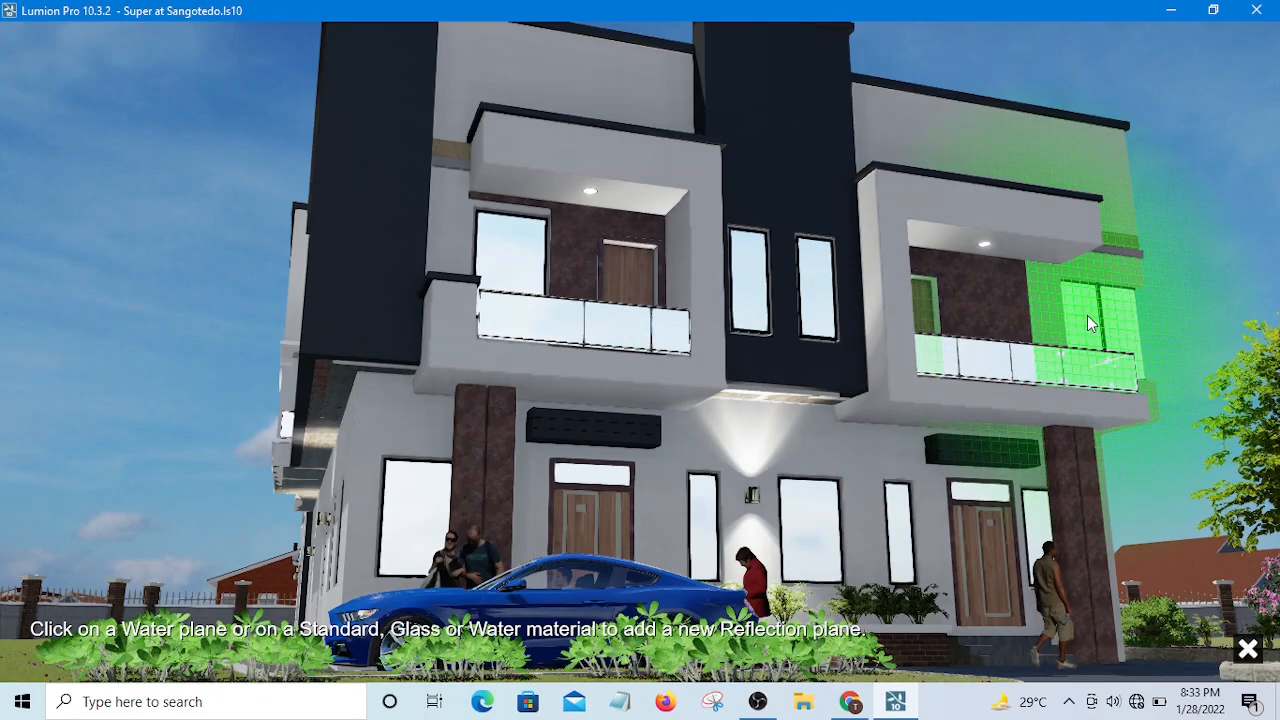
left_click(1086, 317)
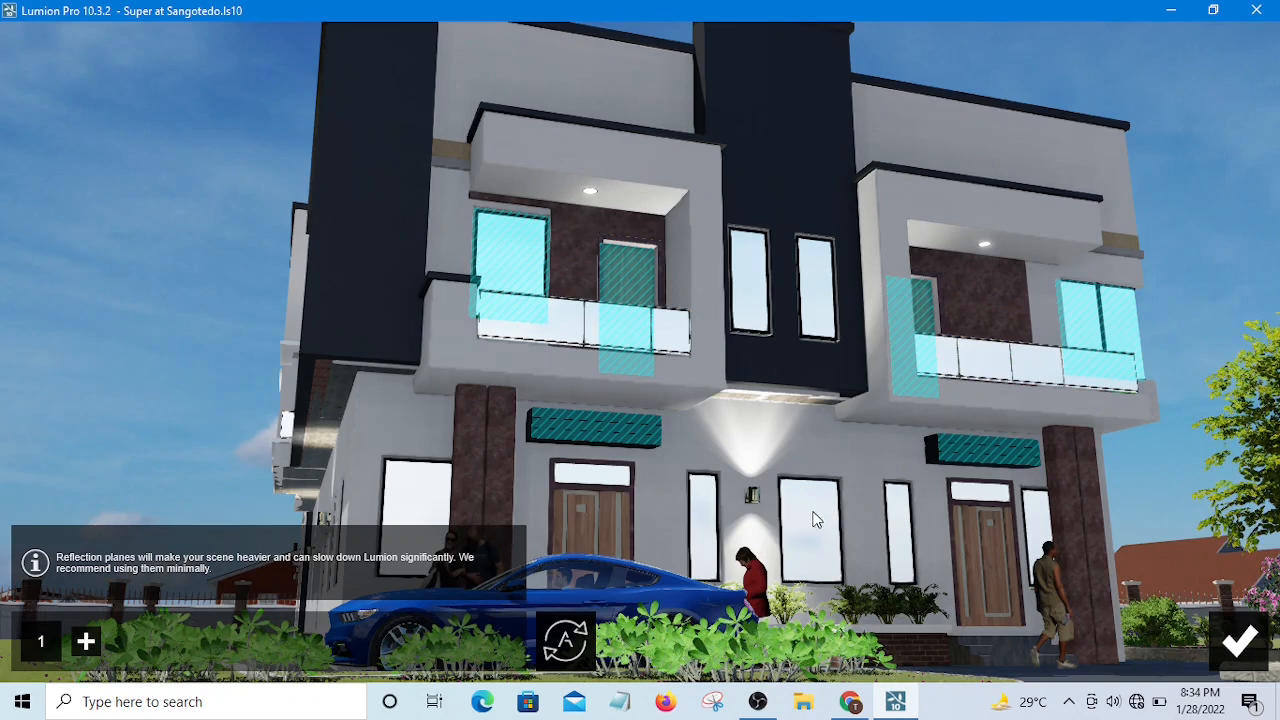
left_click(86, 645)
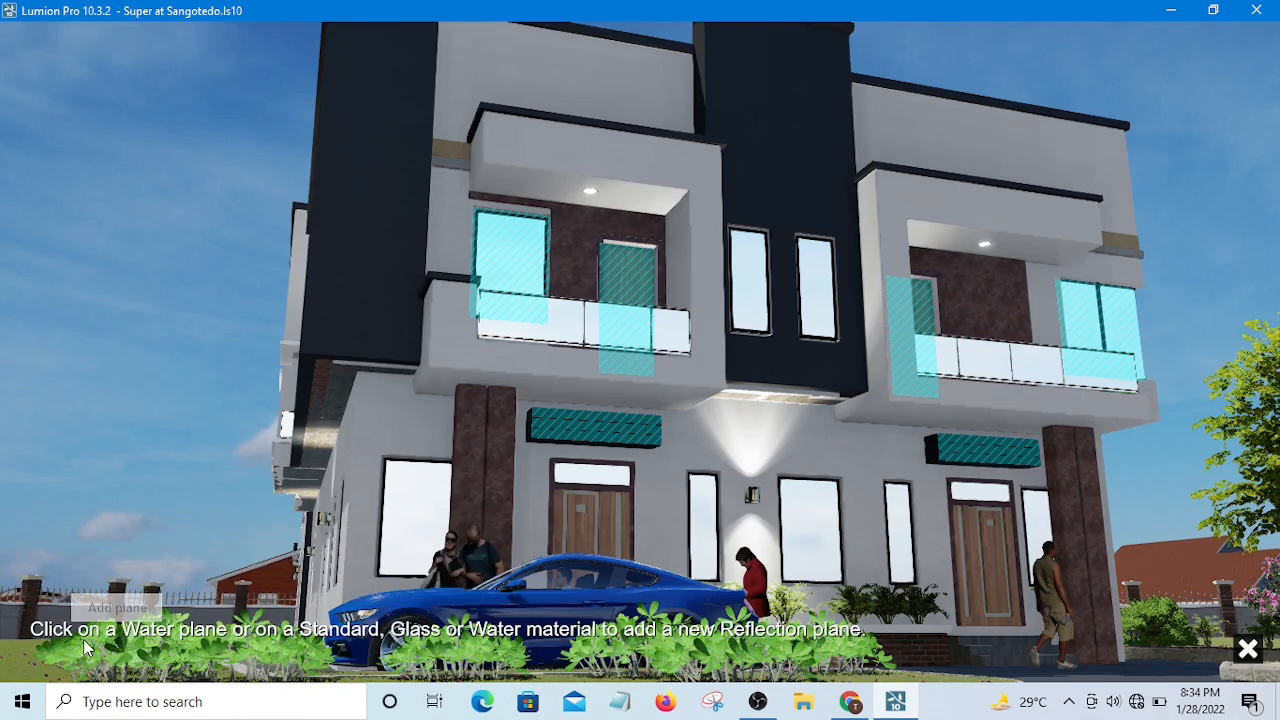
left_click(410, 496)
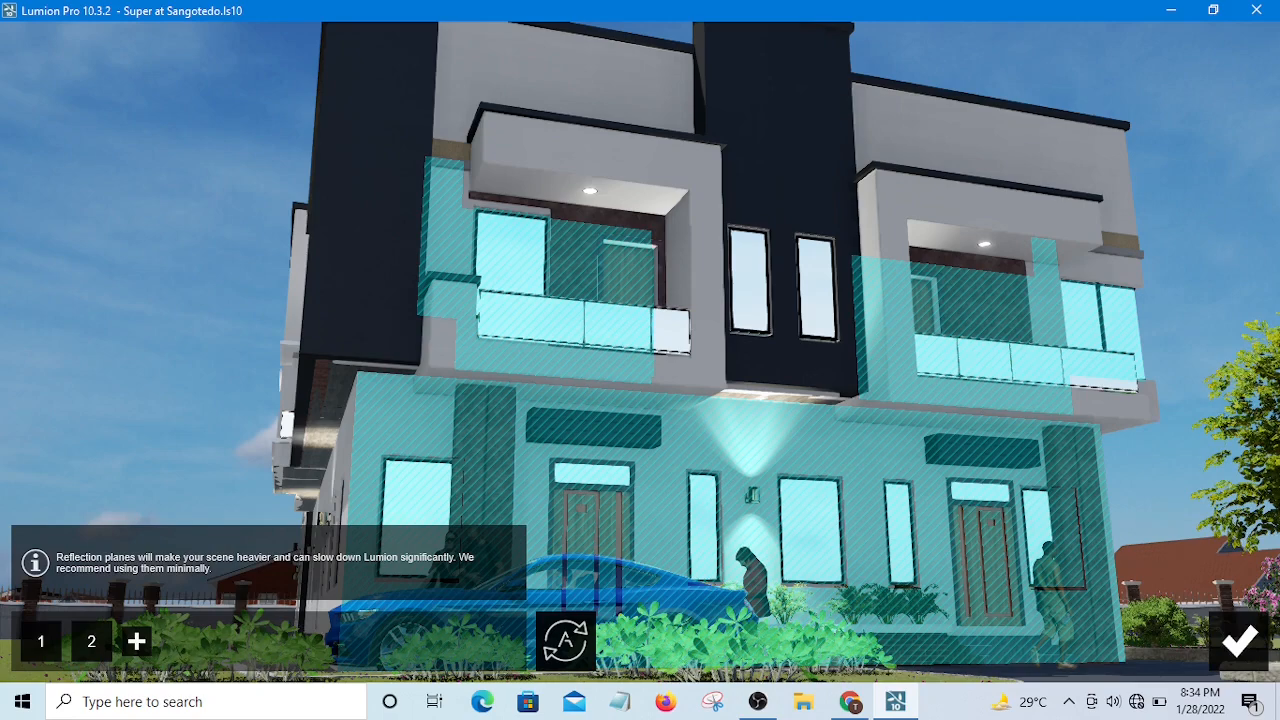
Add a third reflection plane on the paved driveway in front of the duplex and accept the reflection planes.
right_click_drag(640, 360, 622, 392)
right_click_drag(640, 360, 640, 420)
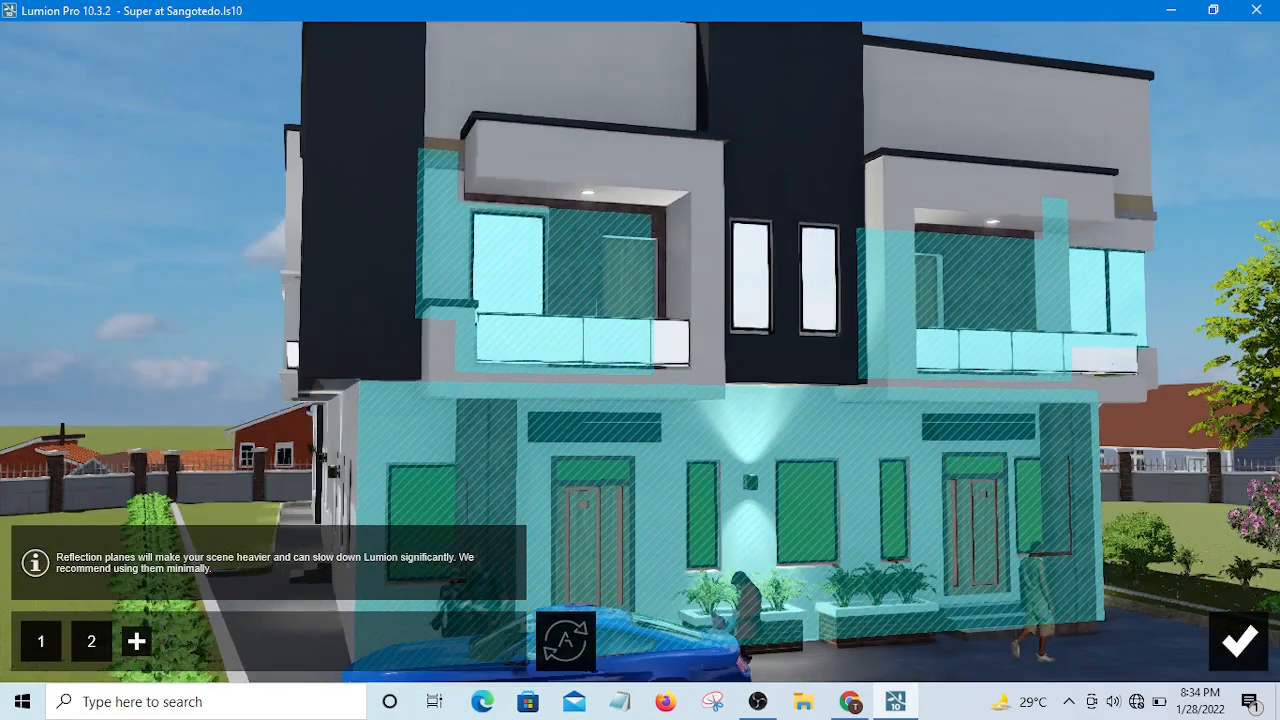
right_click_drag(840, 398, 924, 622)
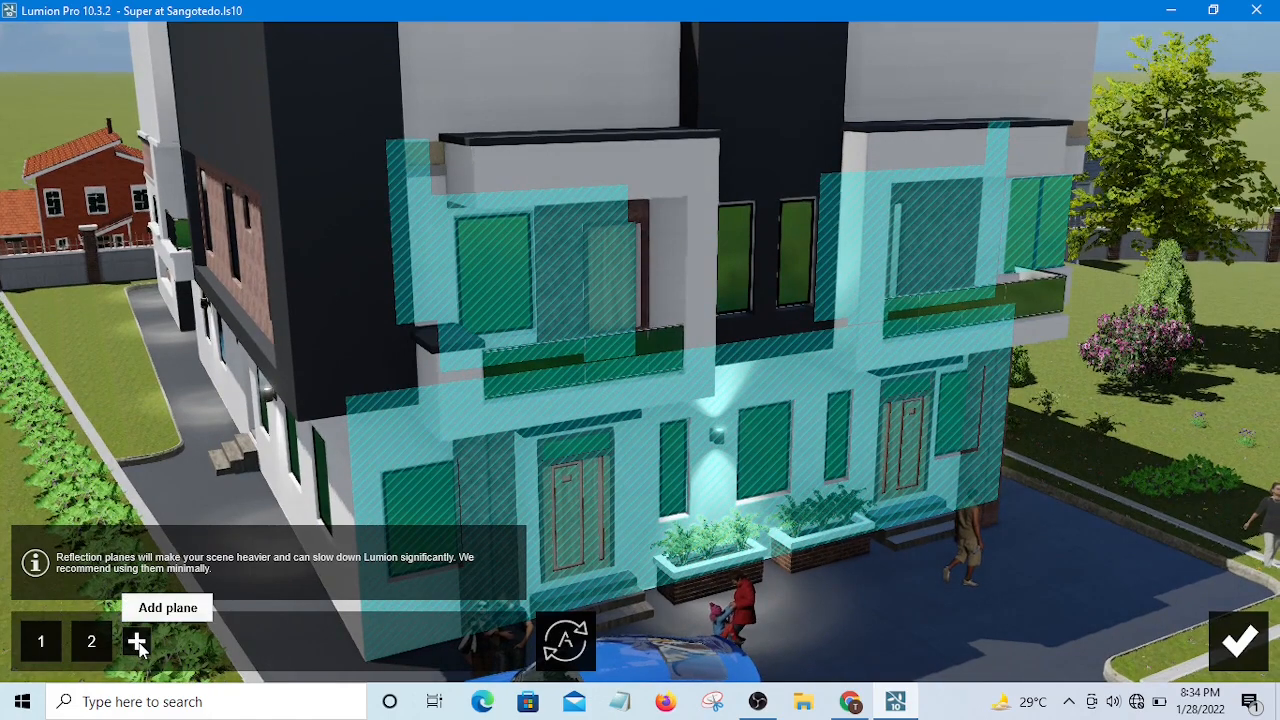
left_click(138, 645)
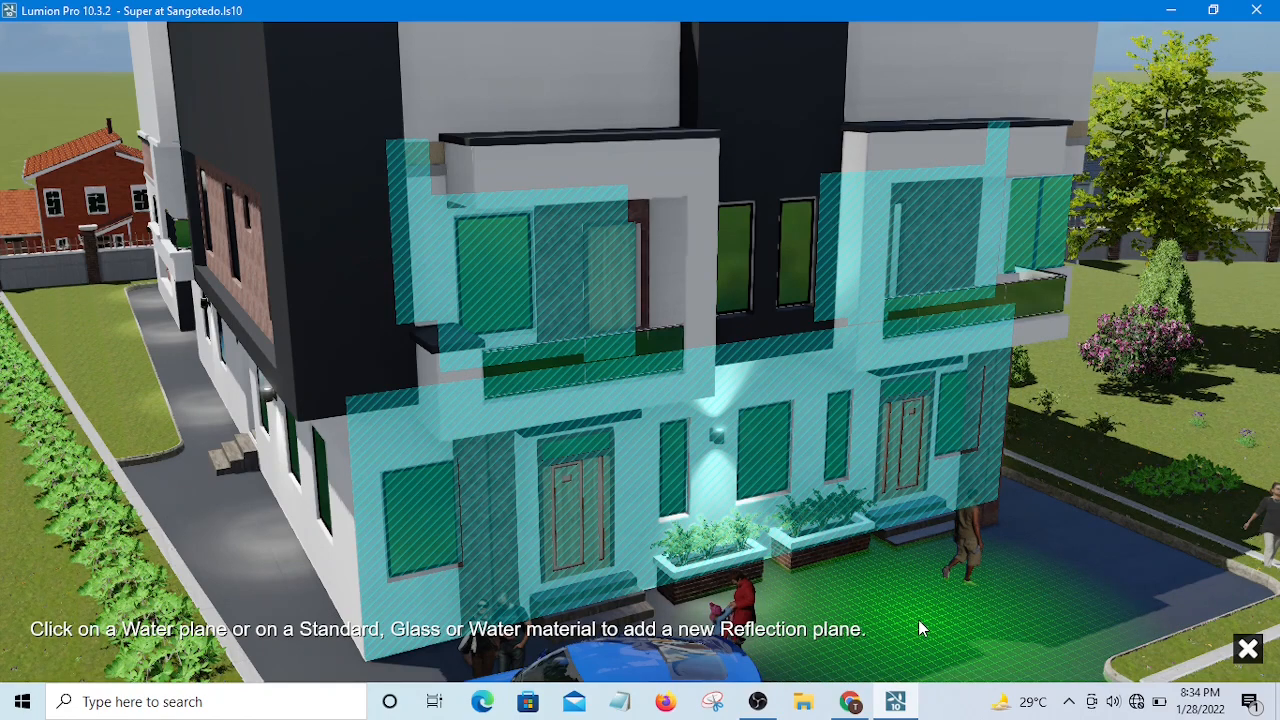
left_click(919, 621)
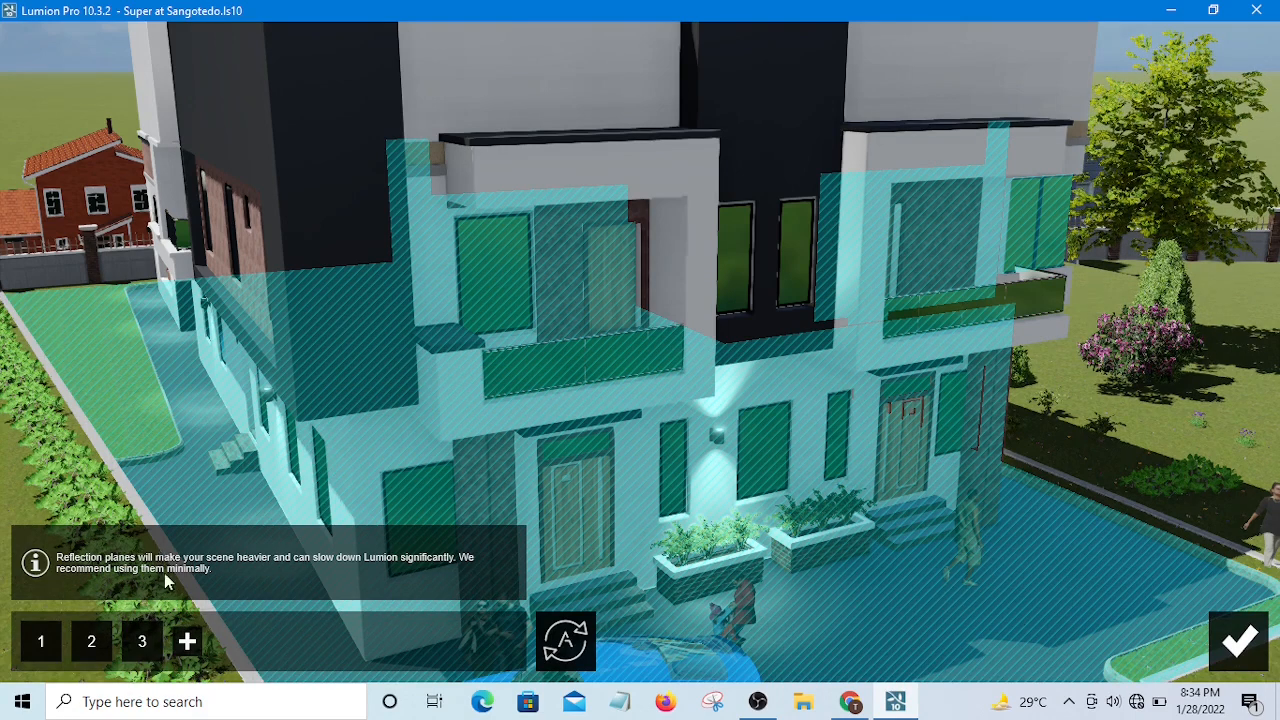
left_click(1240, 648)
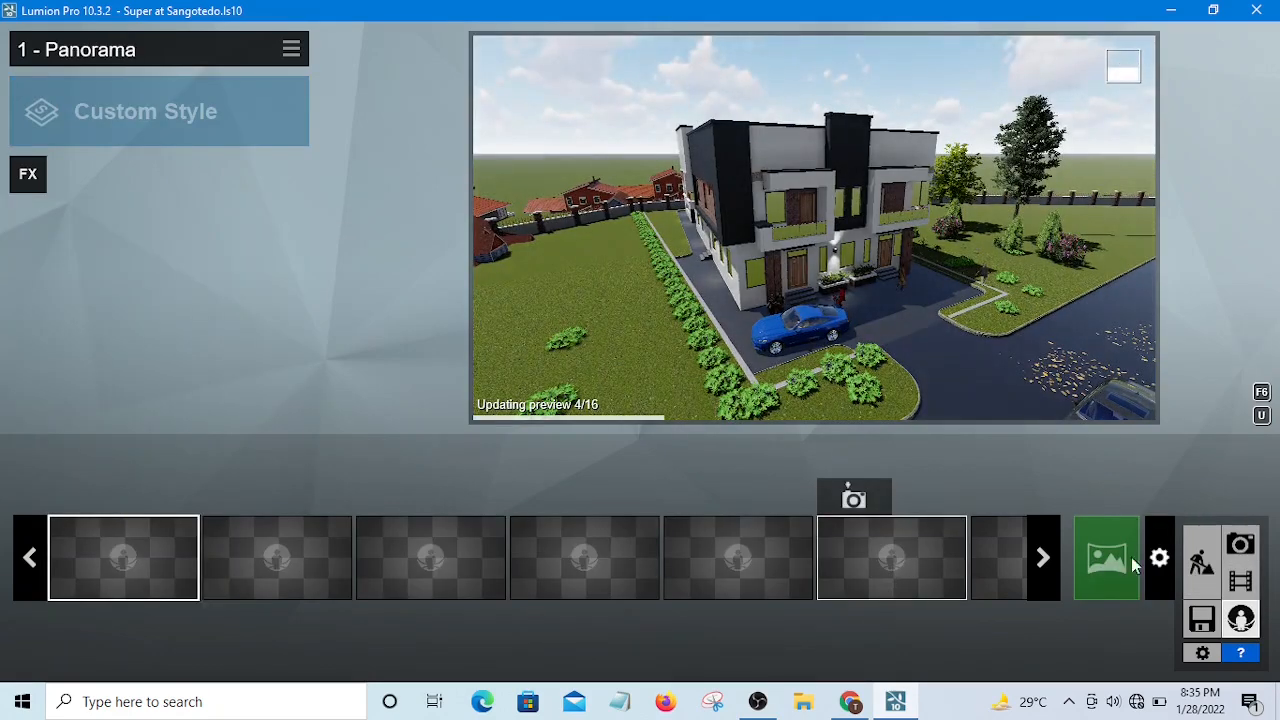
In Photo mode, restore photo 7's stored camera view and raise the camera height to about 0.8 m.
left_click(1251, 547)
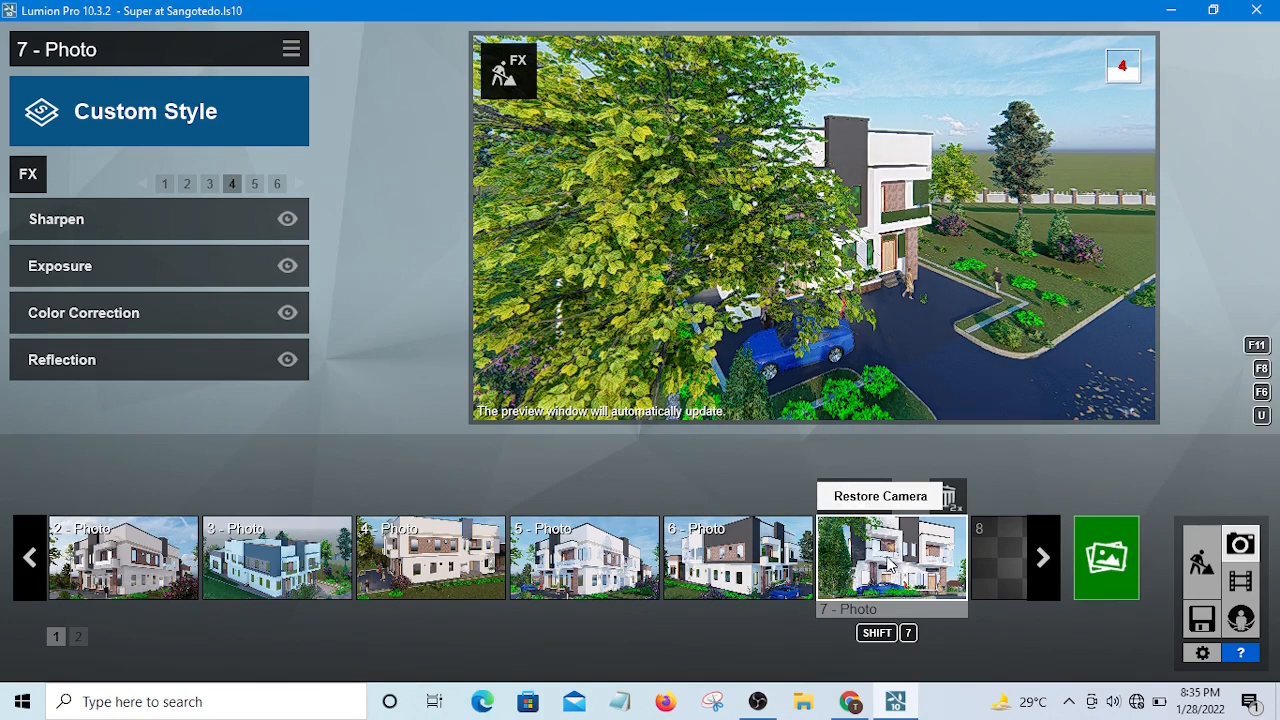
left_click(889, 566)
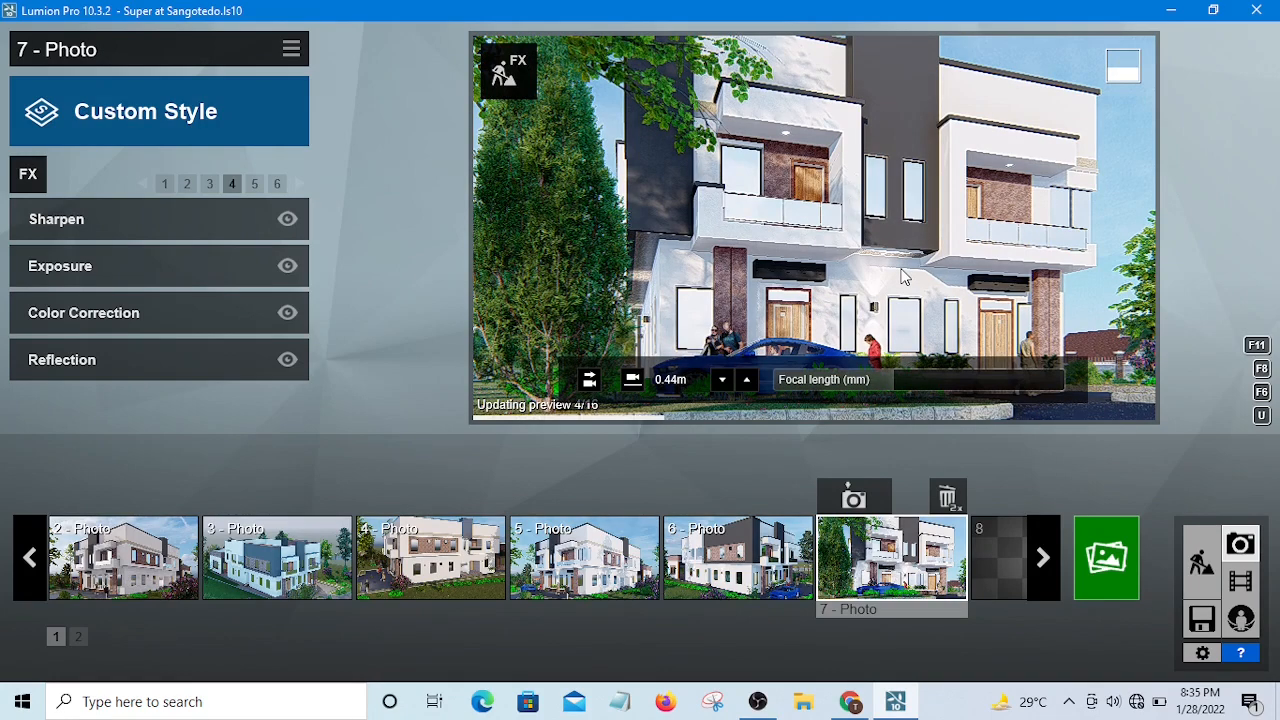
key("e")
key("q")
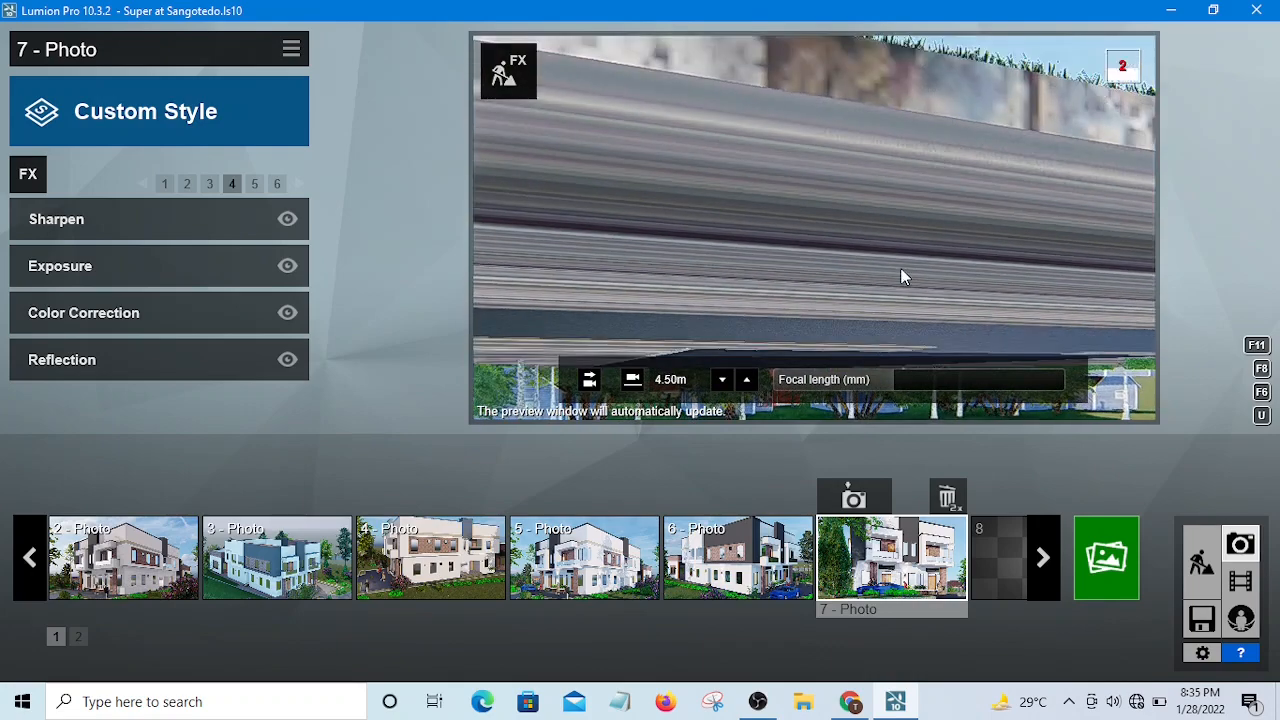
key("q")
key("e")
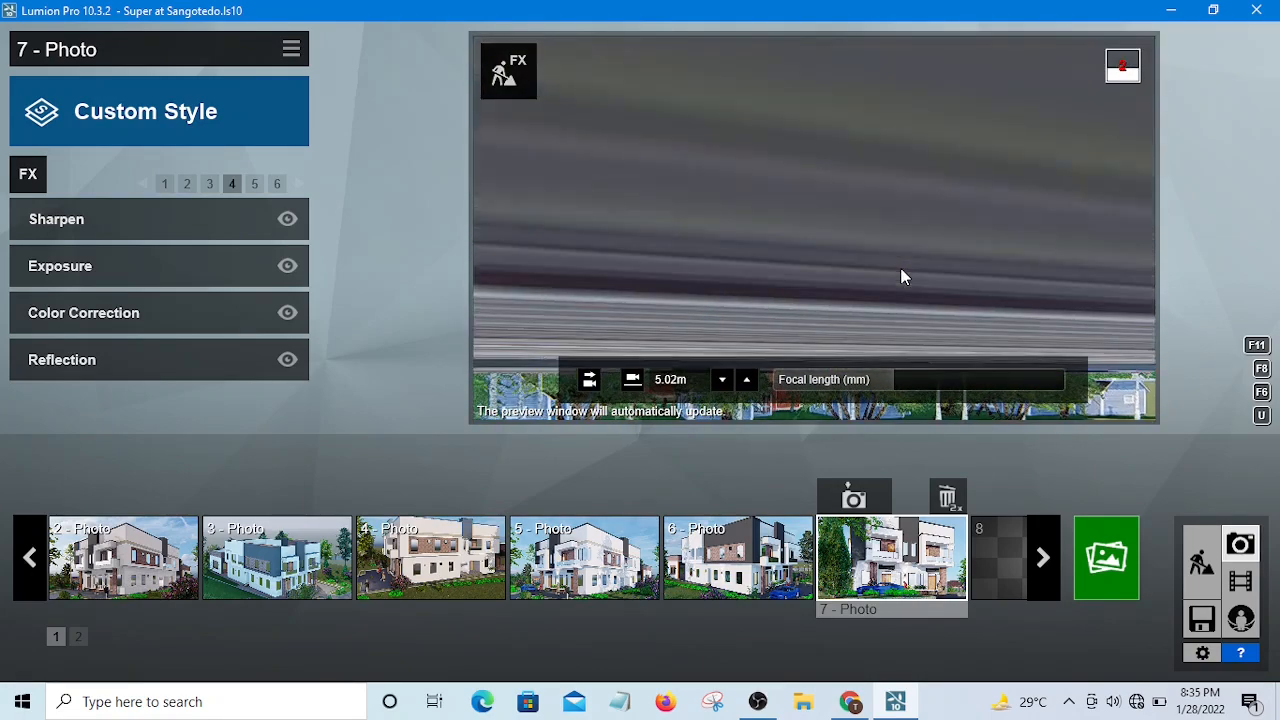
key("q")
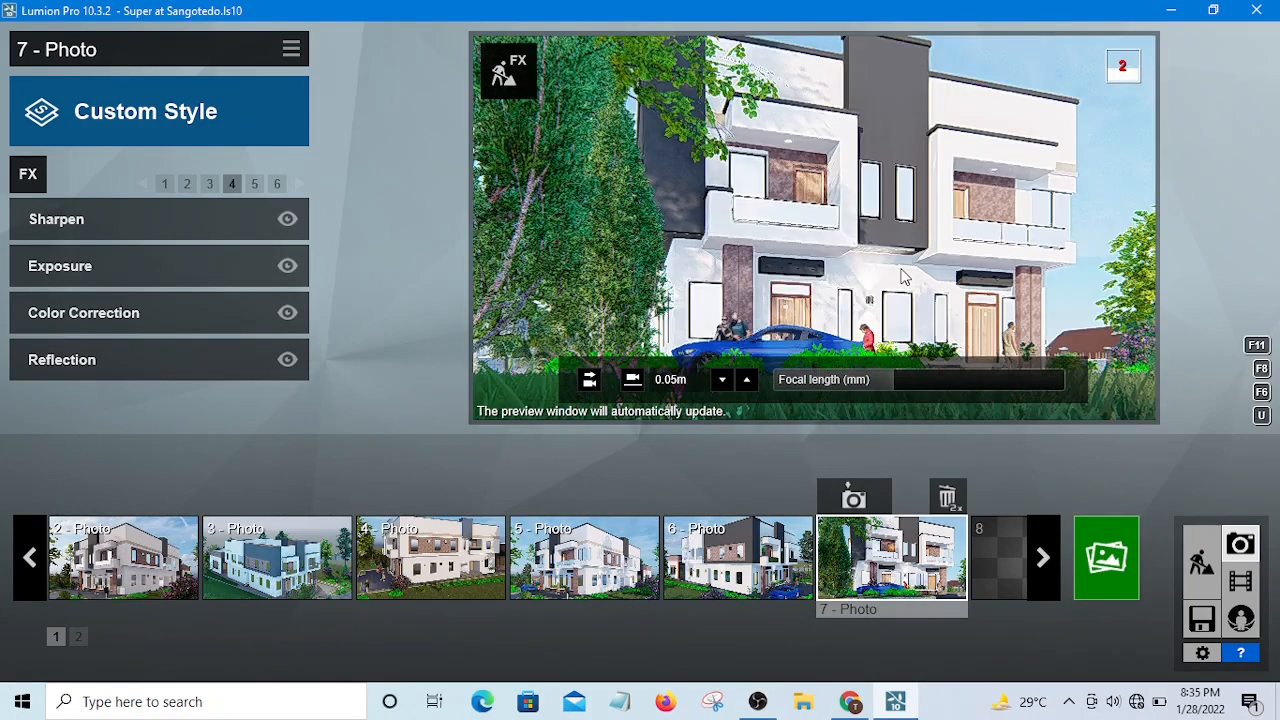
key("q")
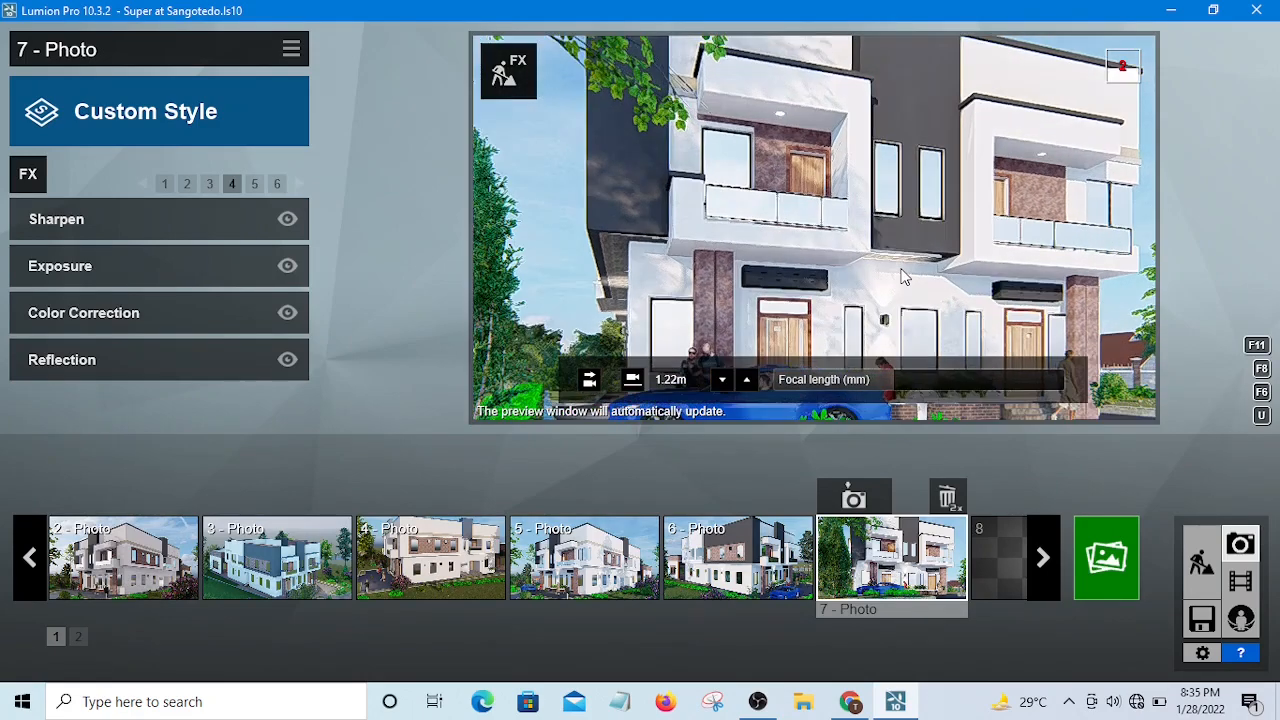
key("e")
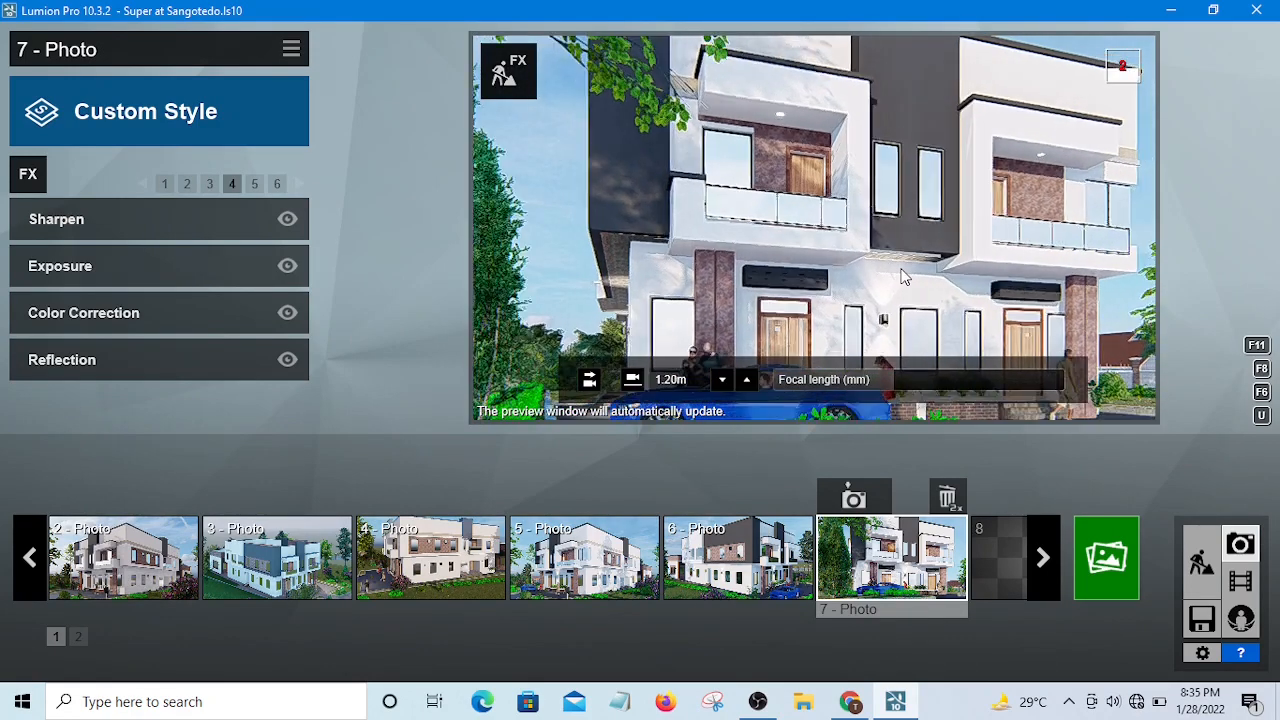
key("e")
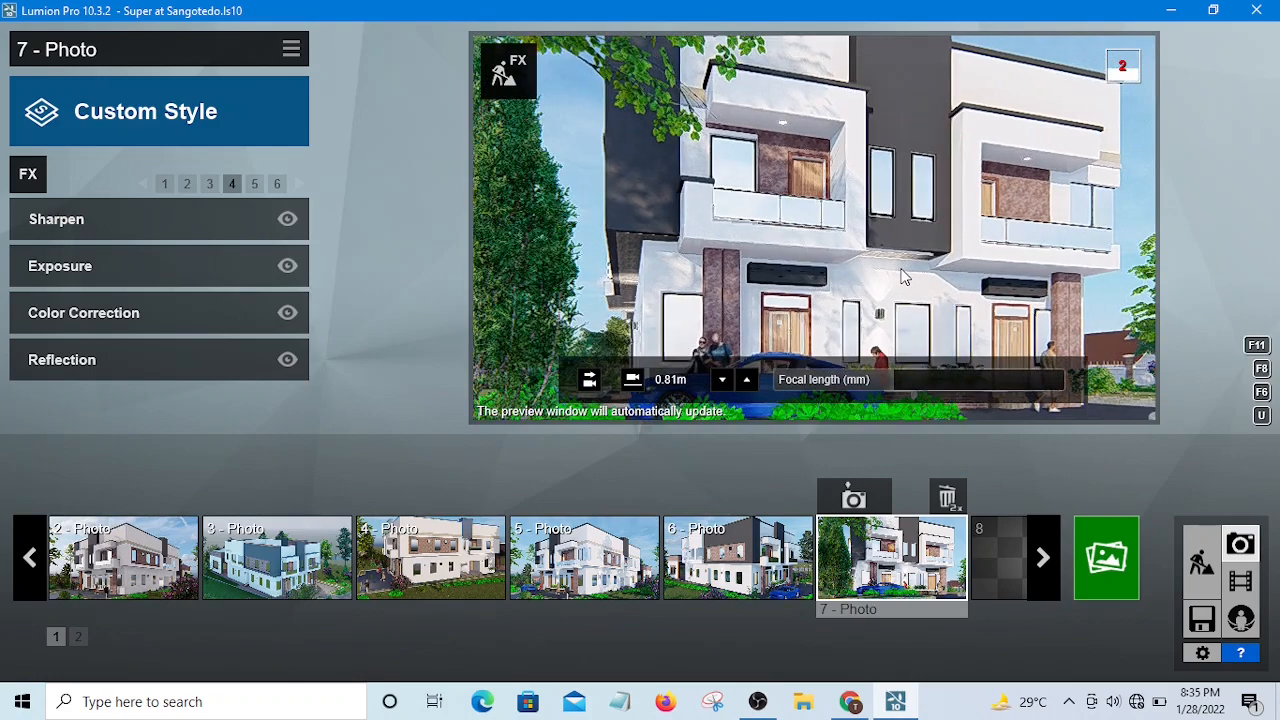
key("s")
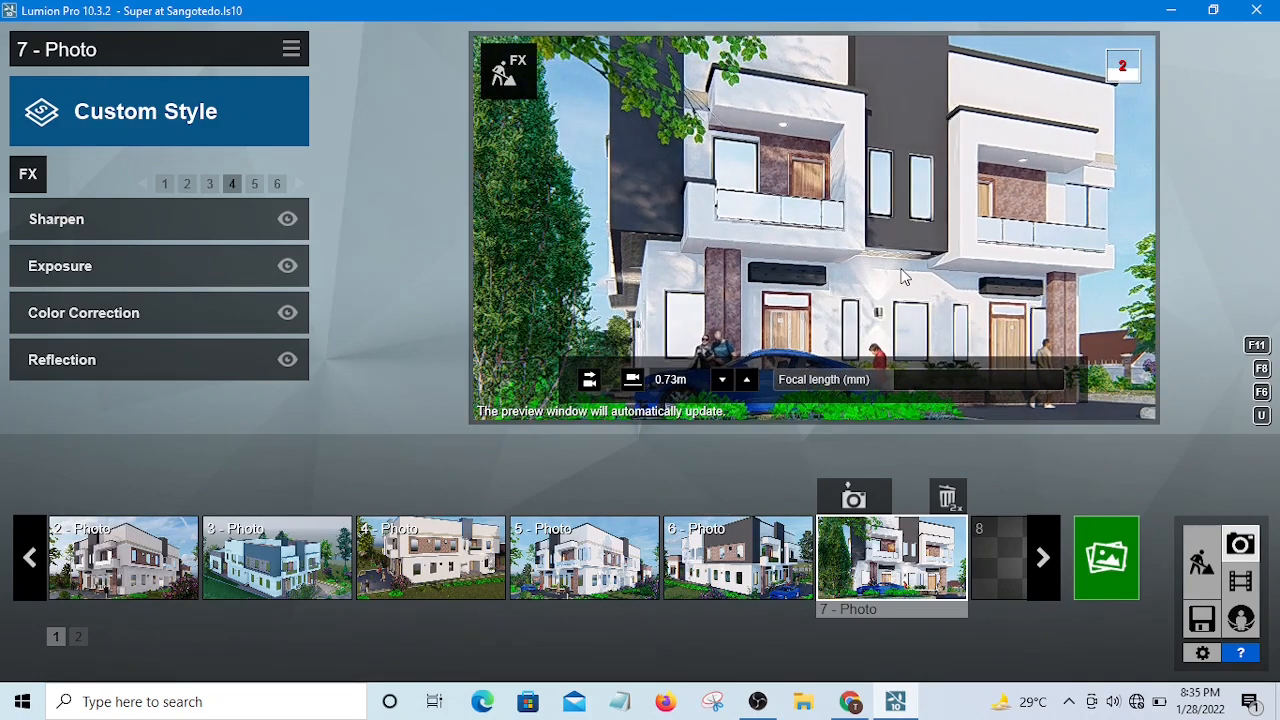
key("e")
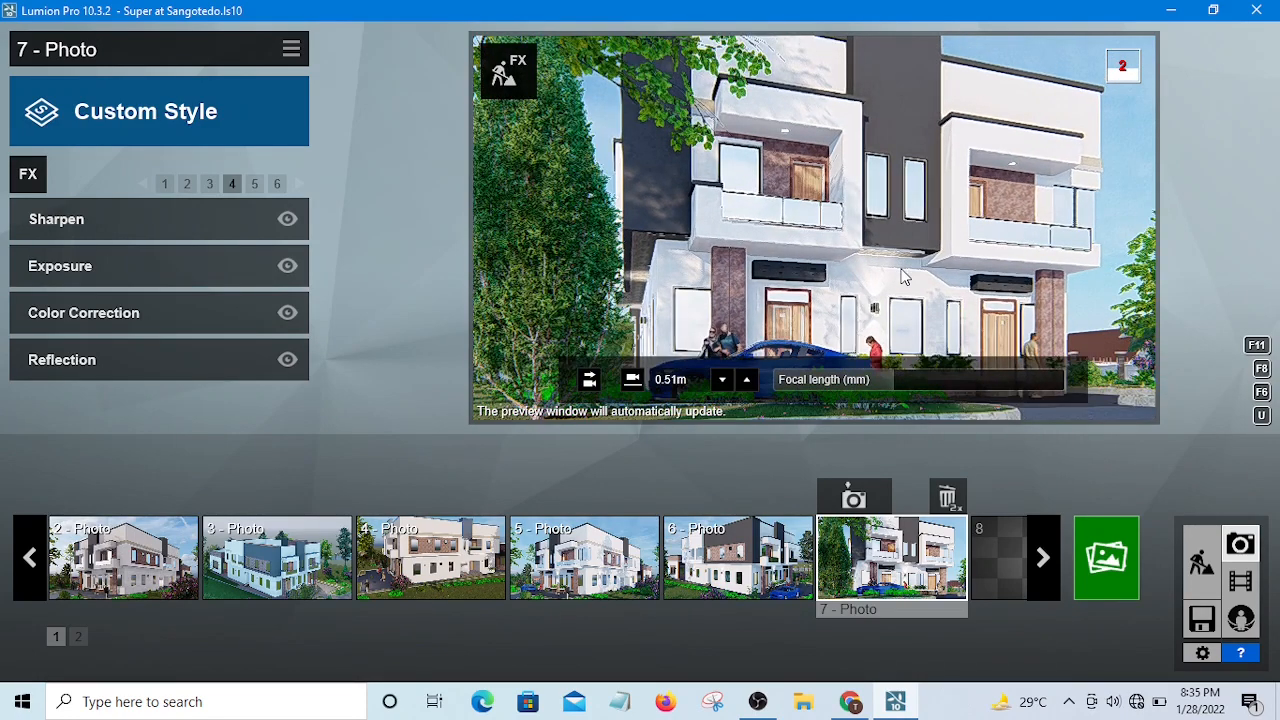
key("w")
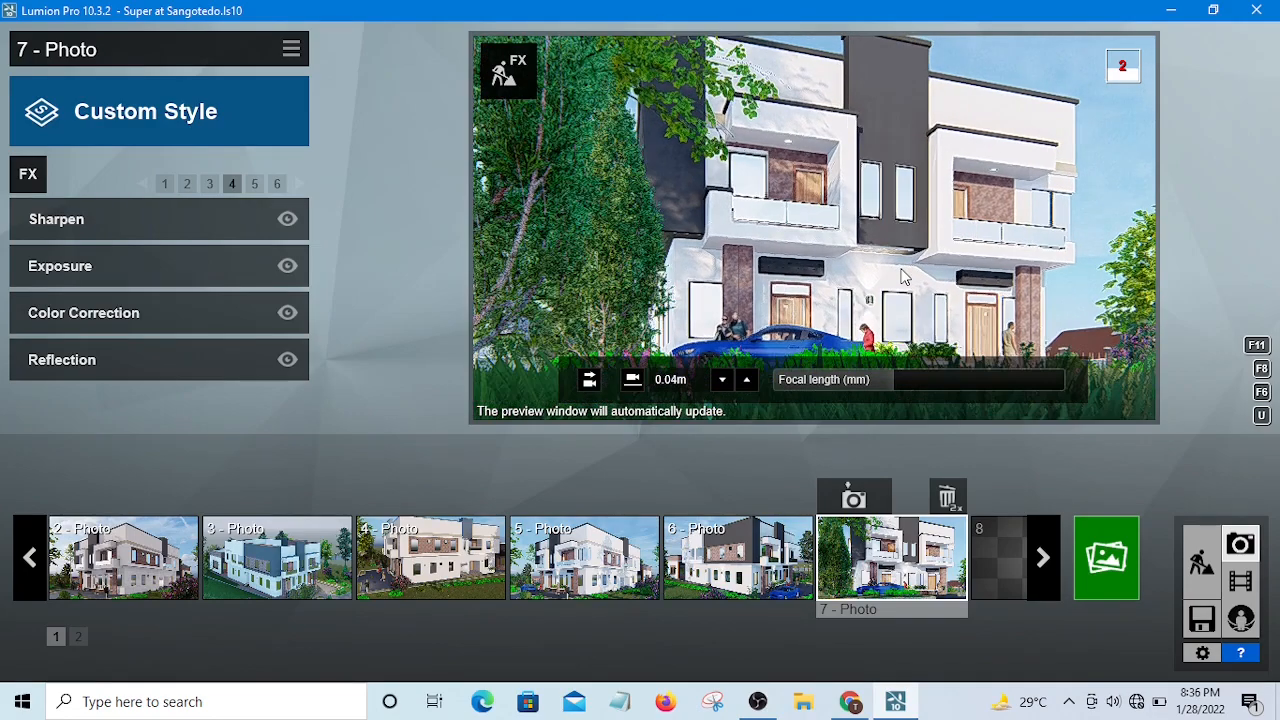
key("w")
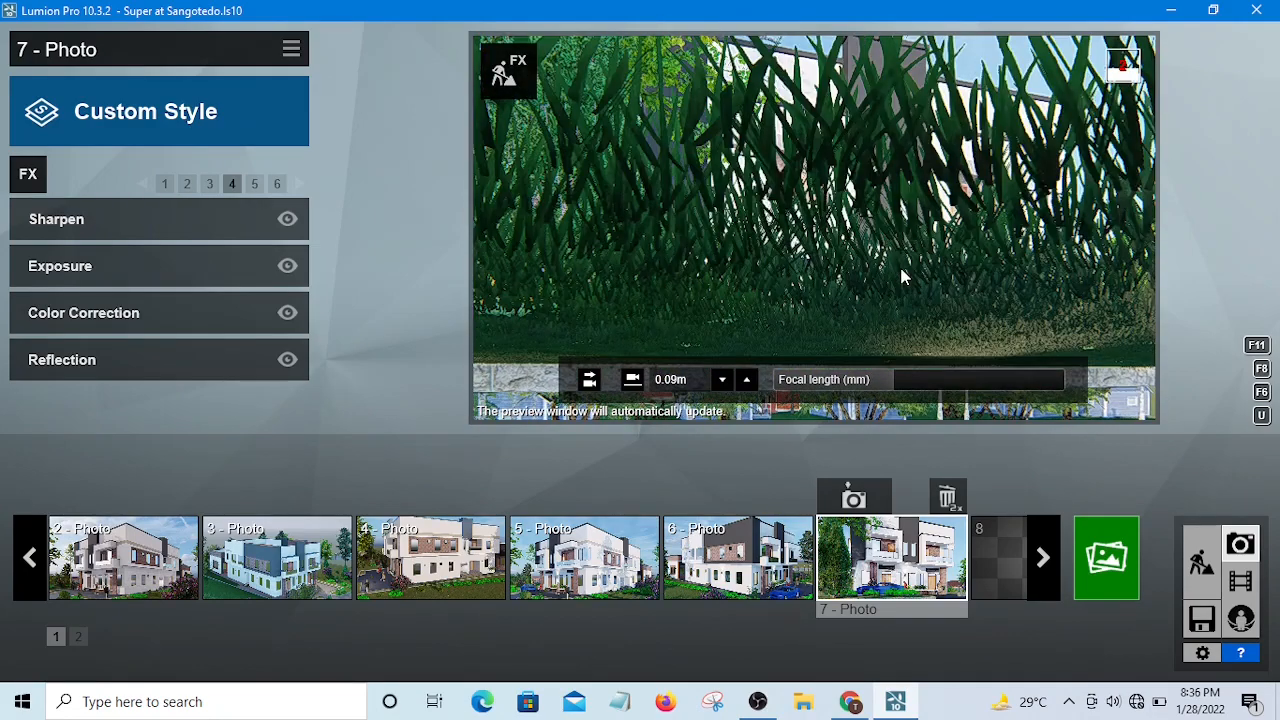
key("w")
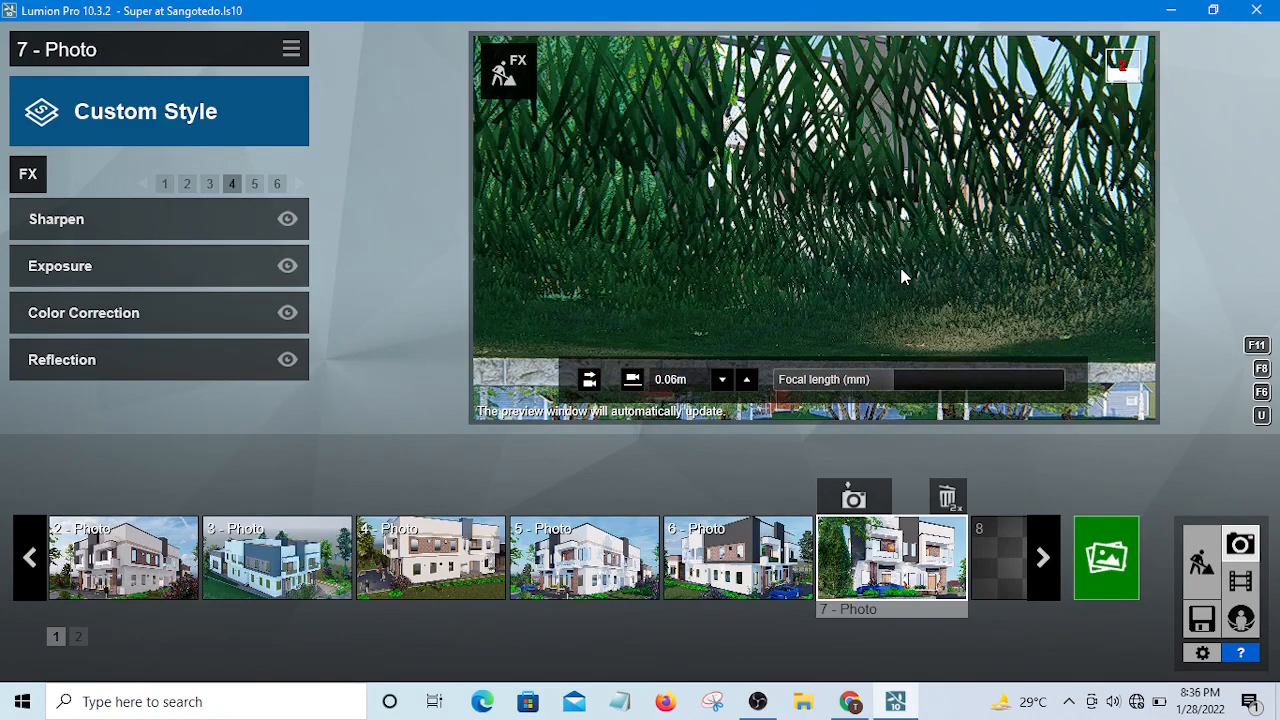
key("w")
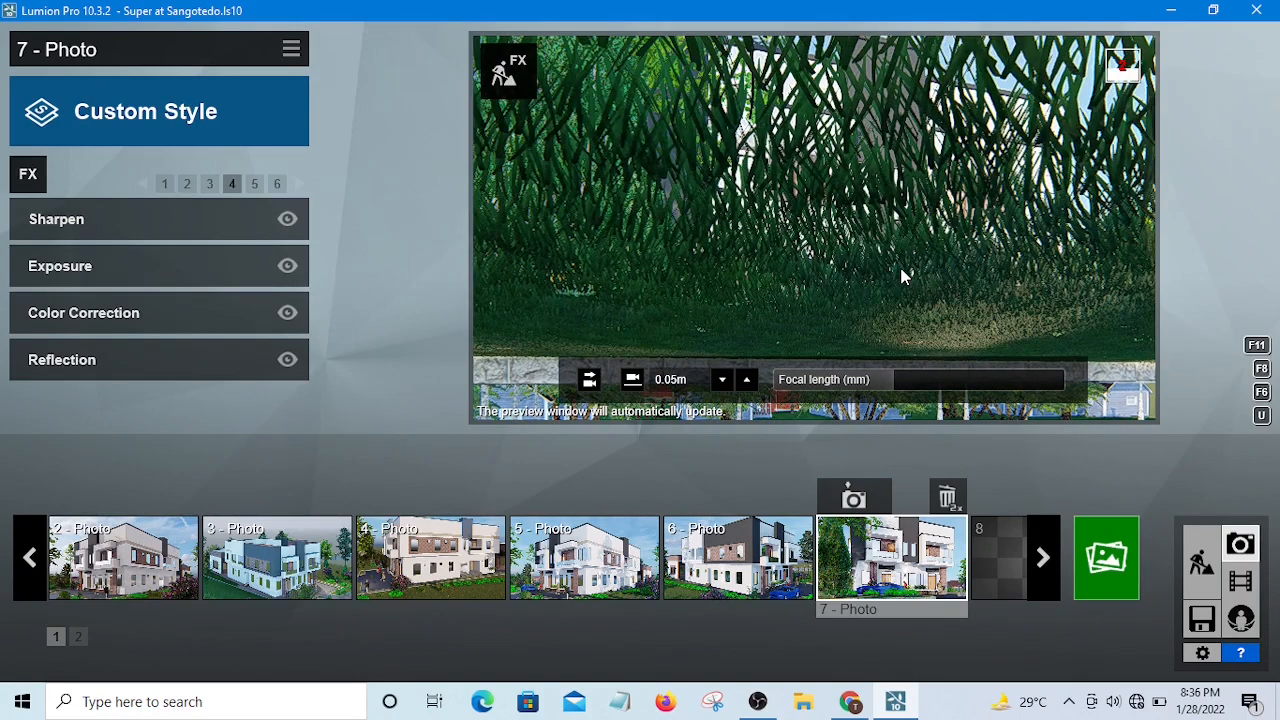
key("w")
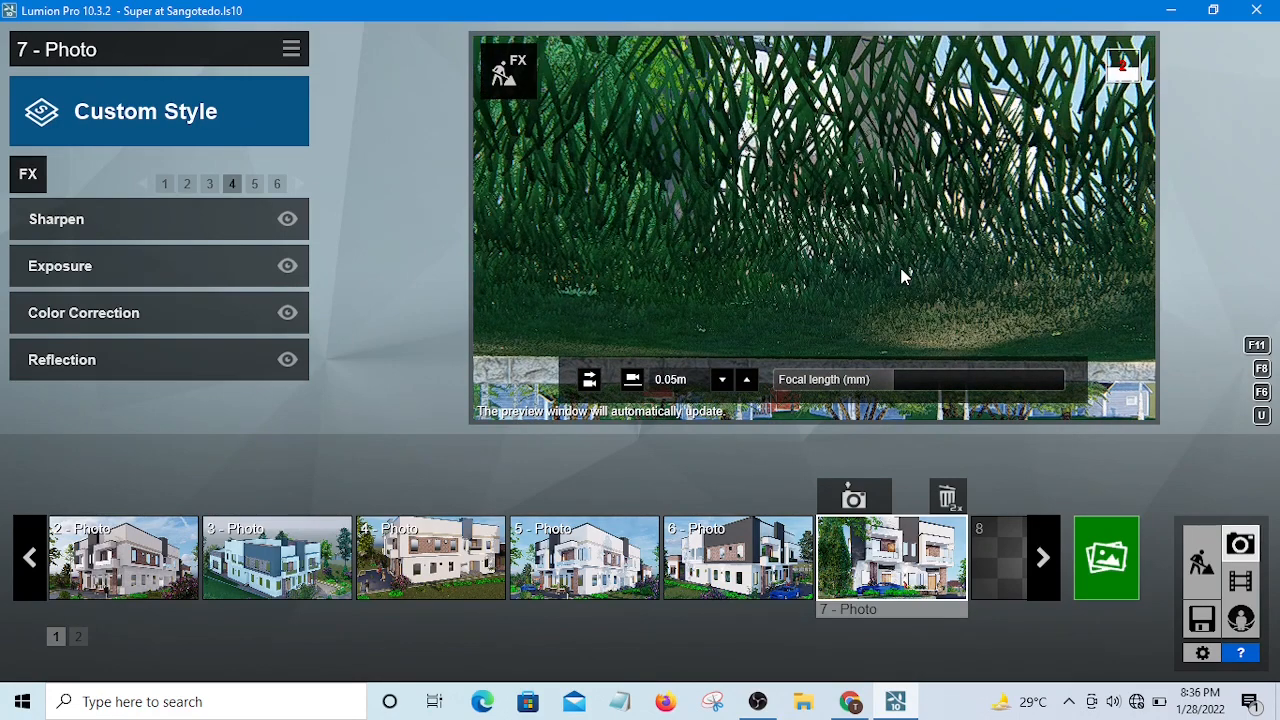
key("w")
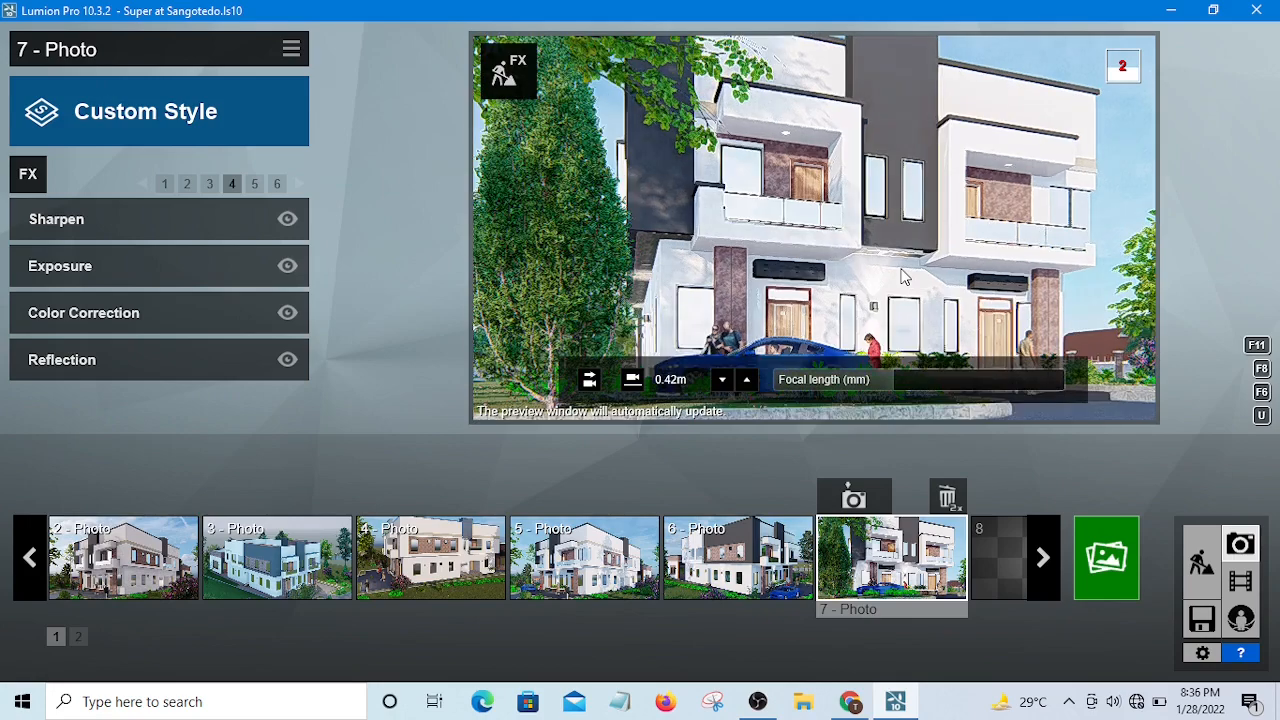
key("w")
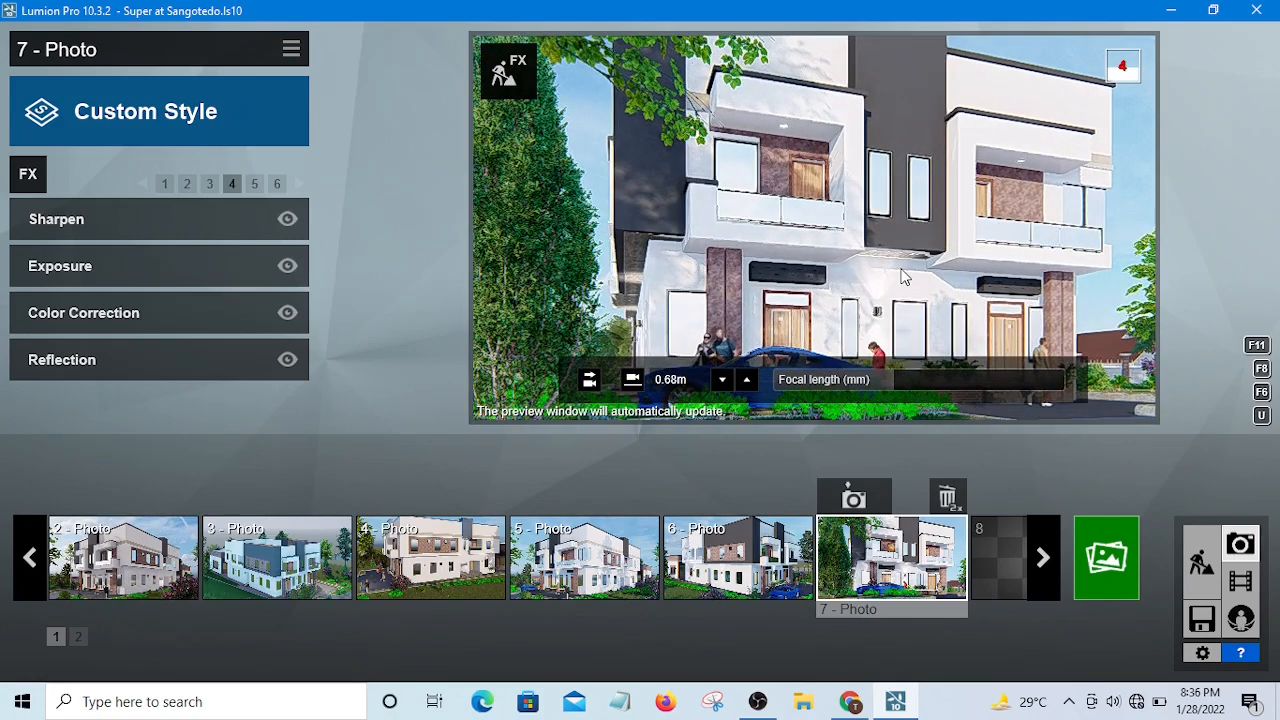
key("w")
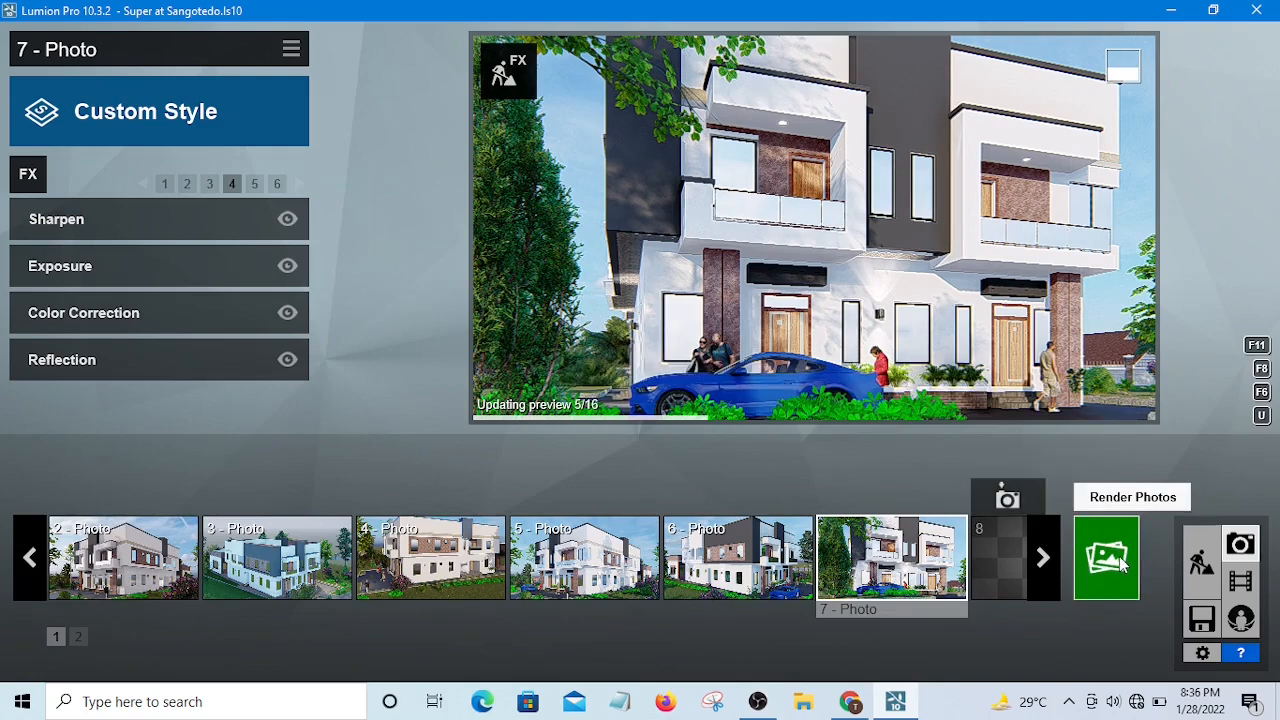
Look over the photo set render options, and start rendering the current shot at the Email size, 1280x720.
left_click(1190, 494)
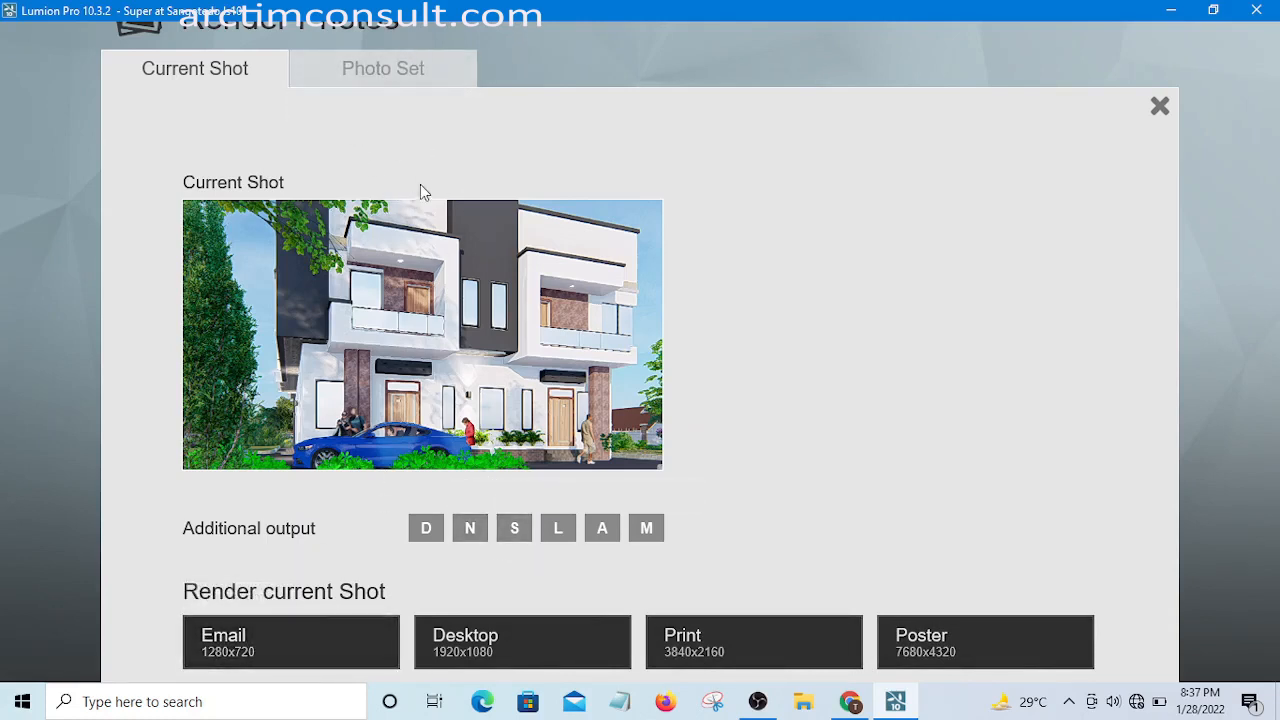
left_click(377, 67)
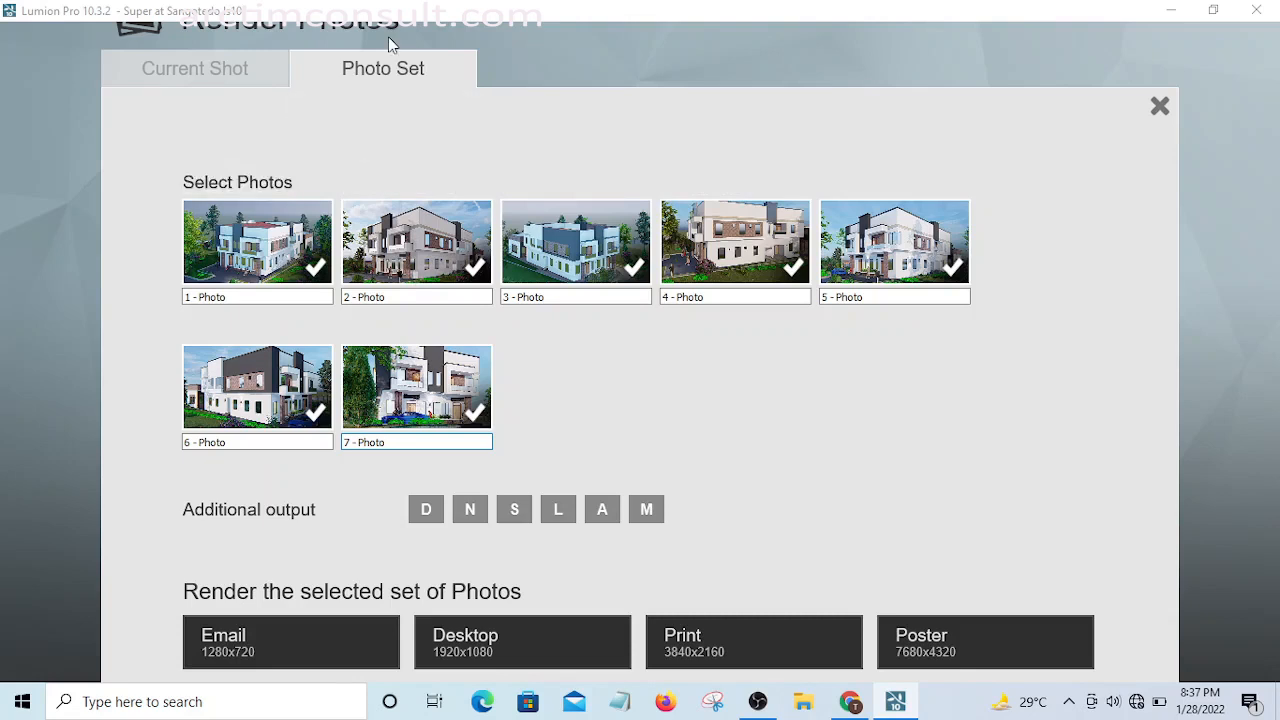
left_click(195, 69)
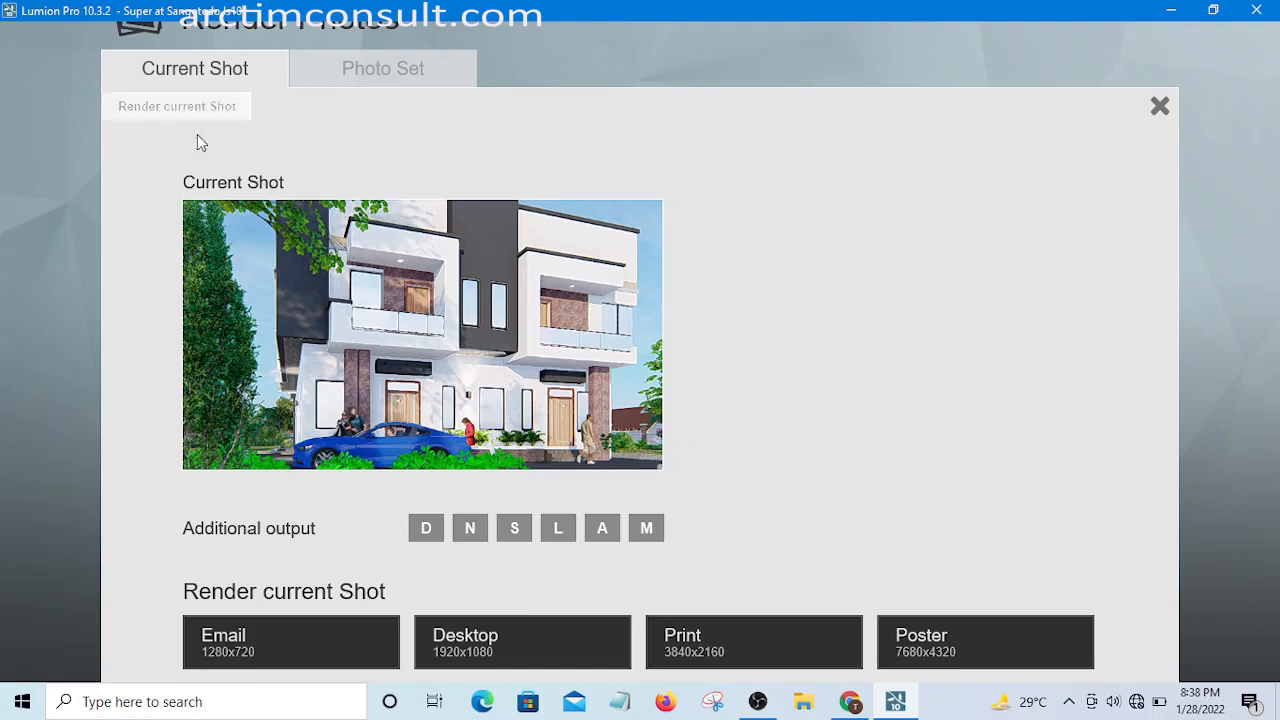
left_click(240, 645)
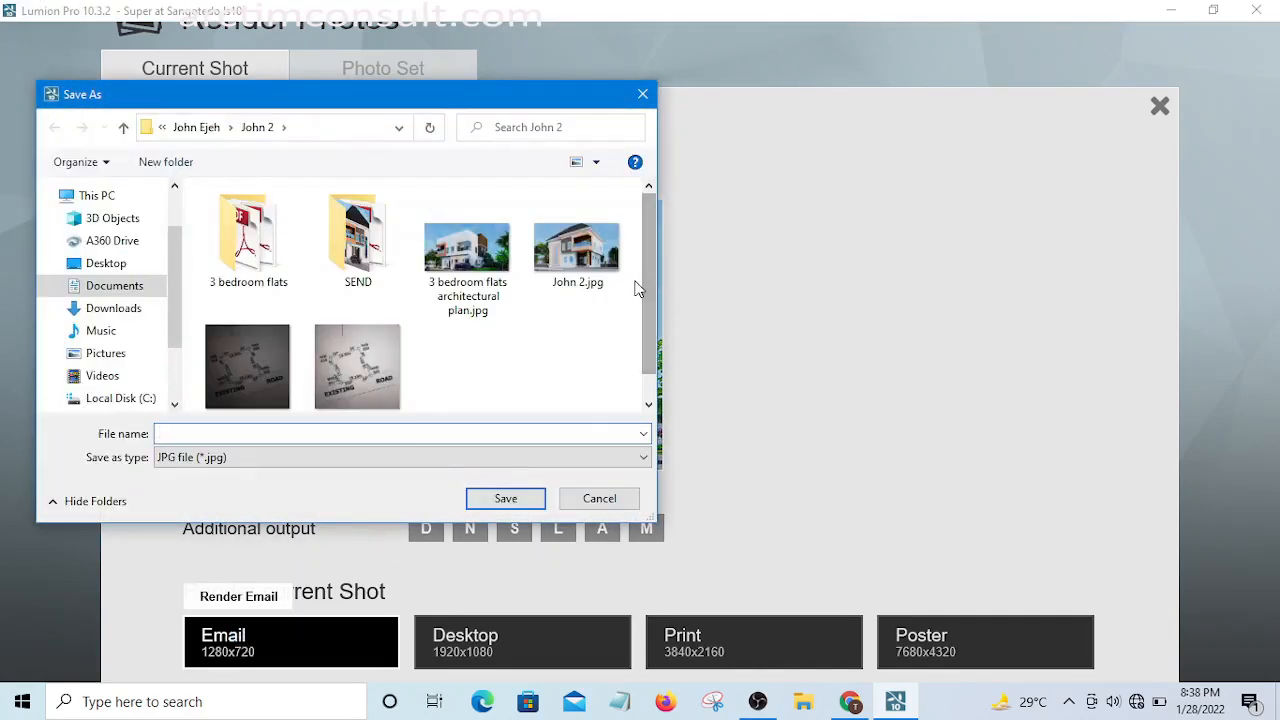
Set the render's output file type to PNG file (*.png) when saving.
left_click_drag(648, 289, 653, 315)
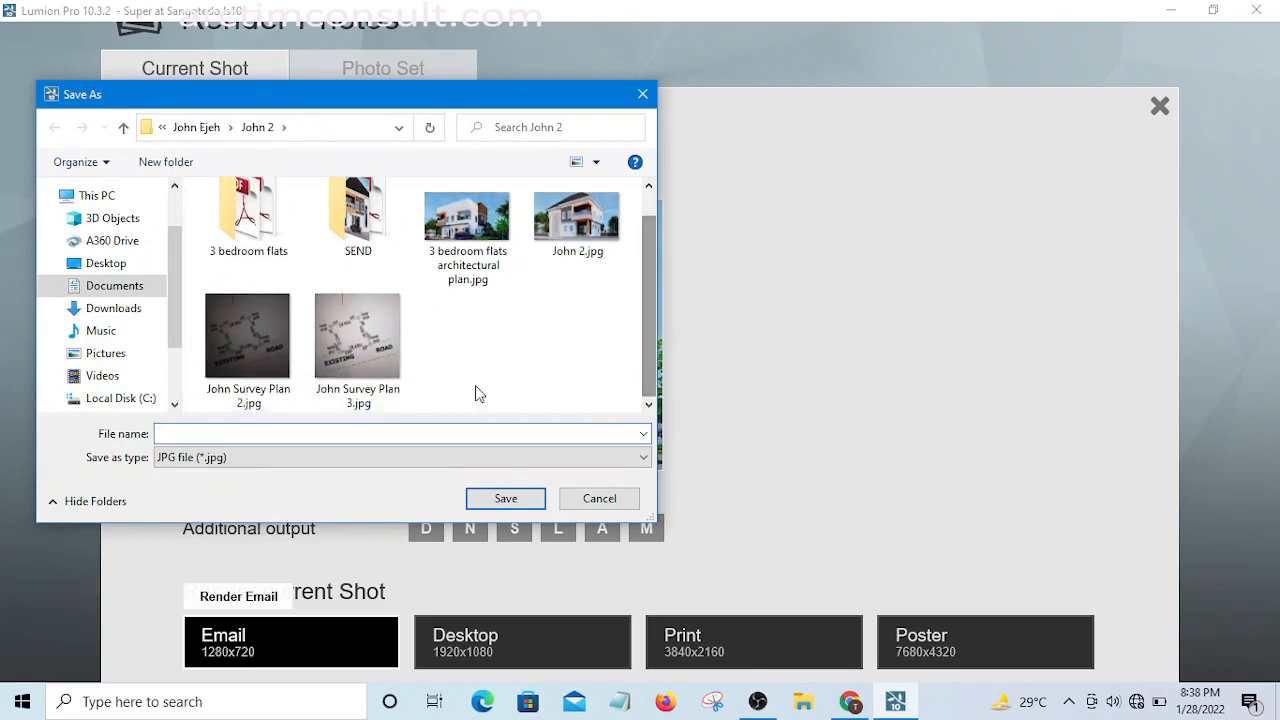
left_click(418, 458)
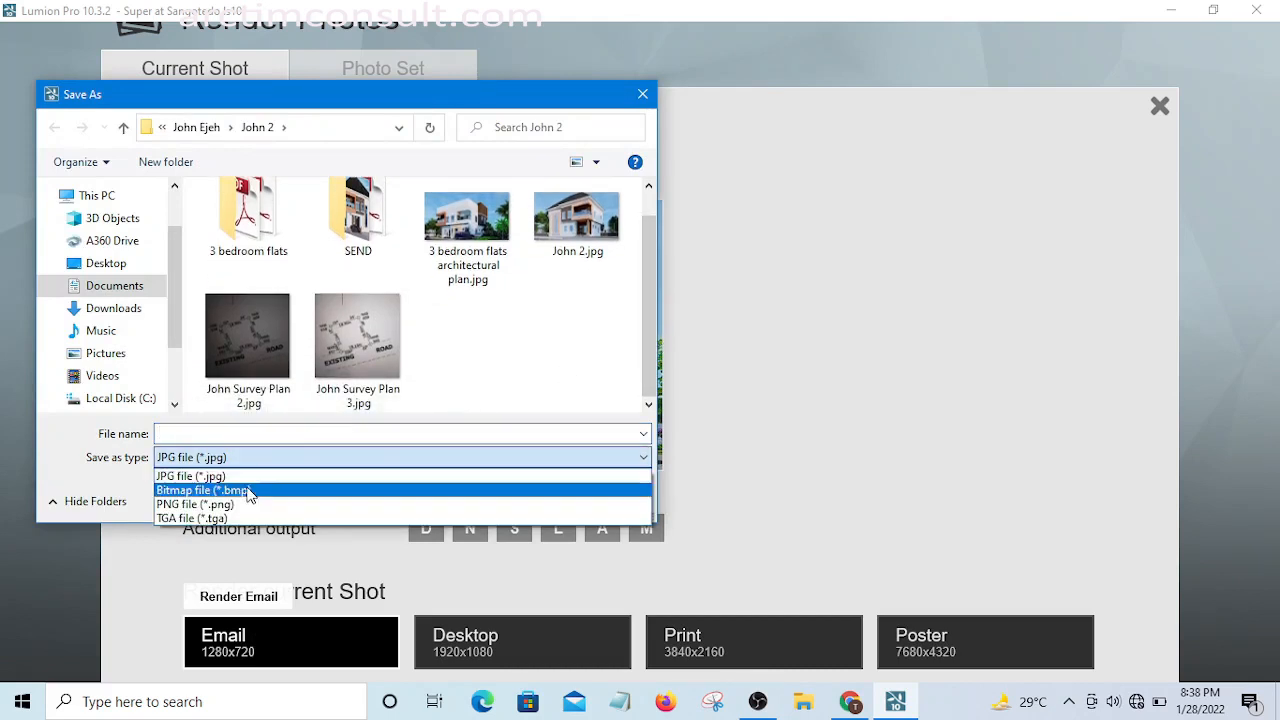
left_click(237, 504)
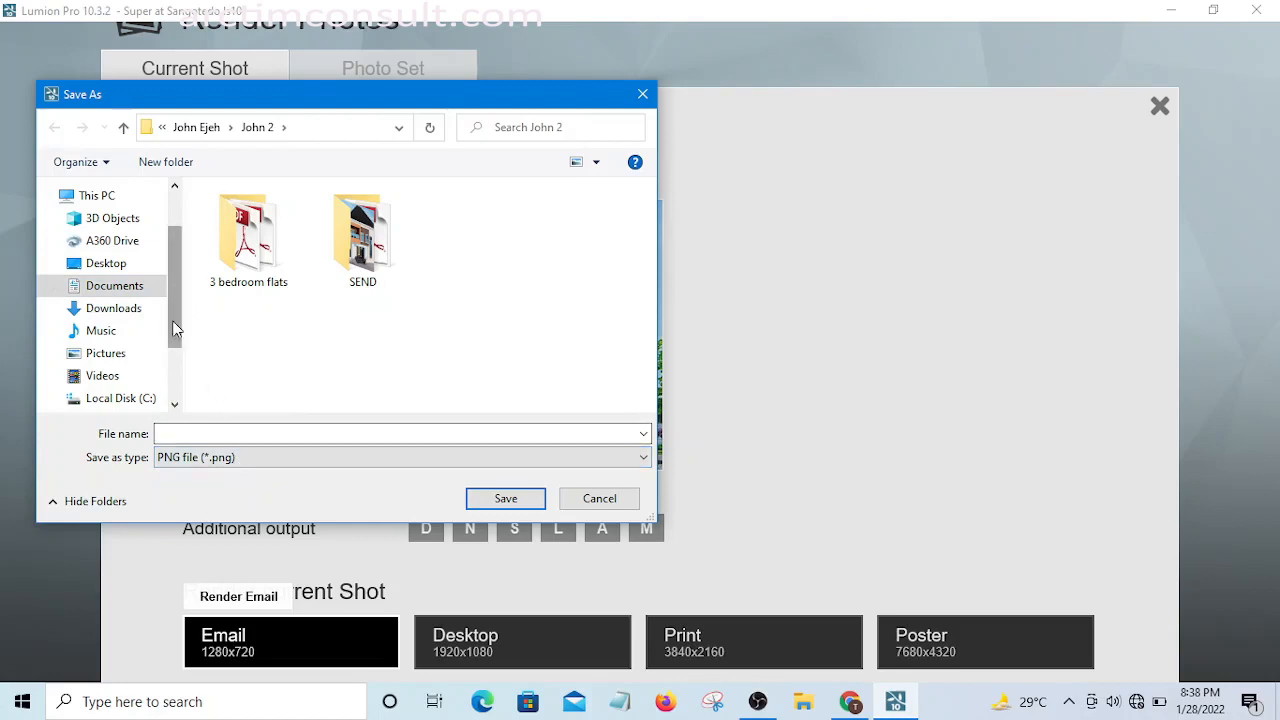
left_click(239, 459)
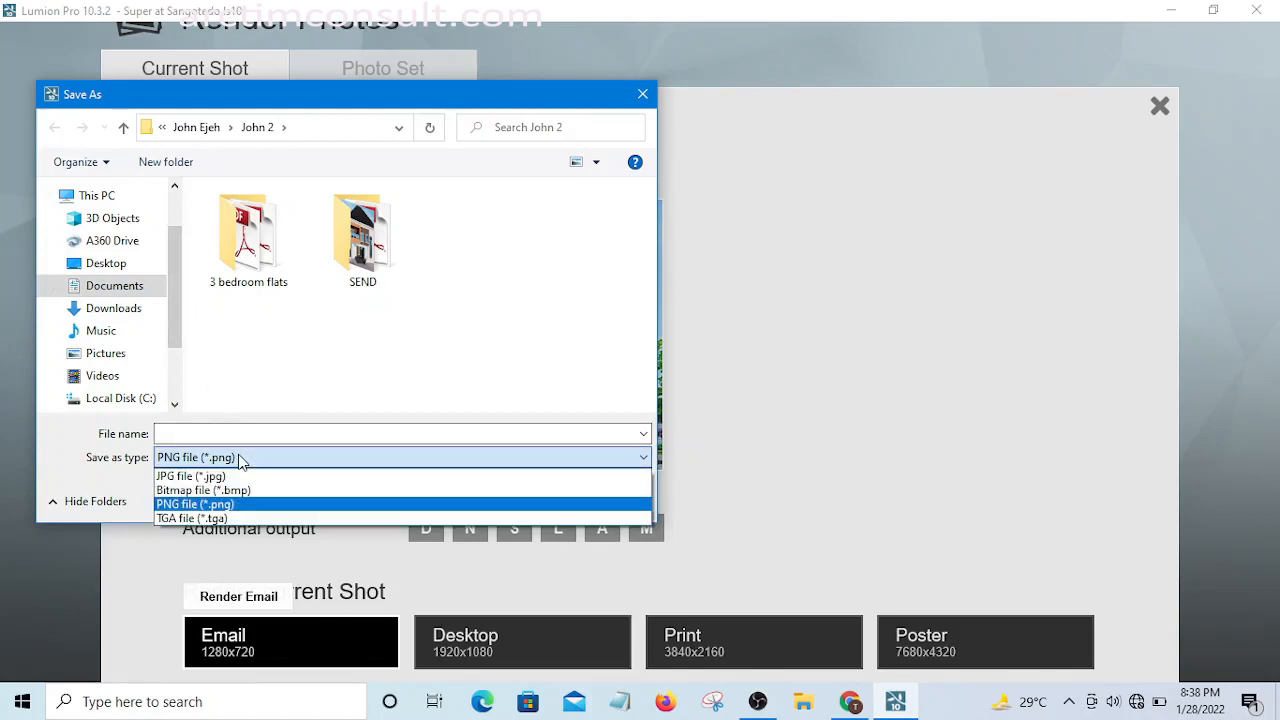
left_click(239, 459)
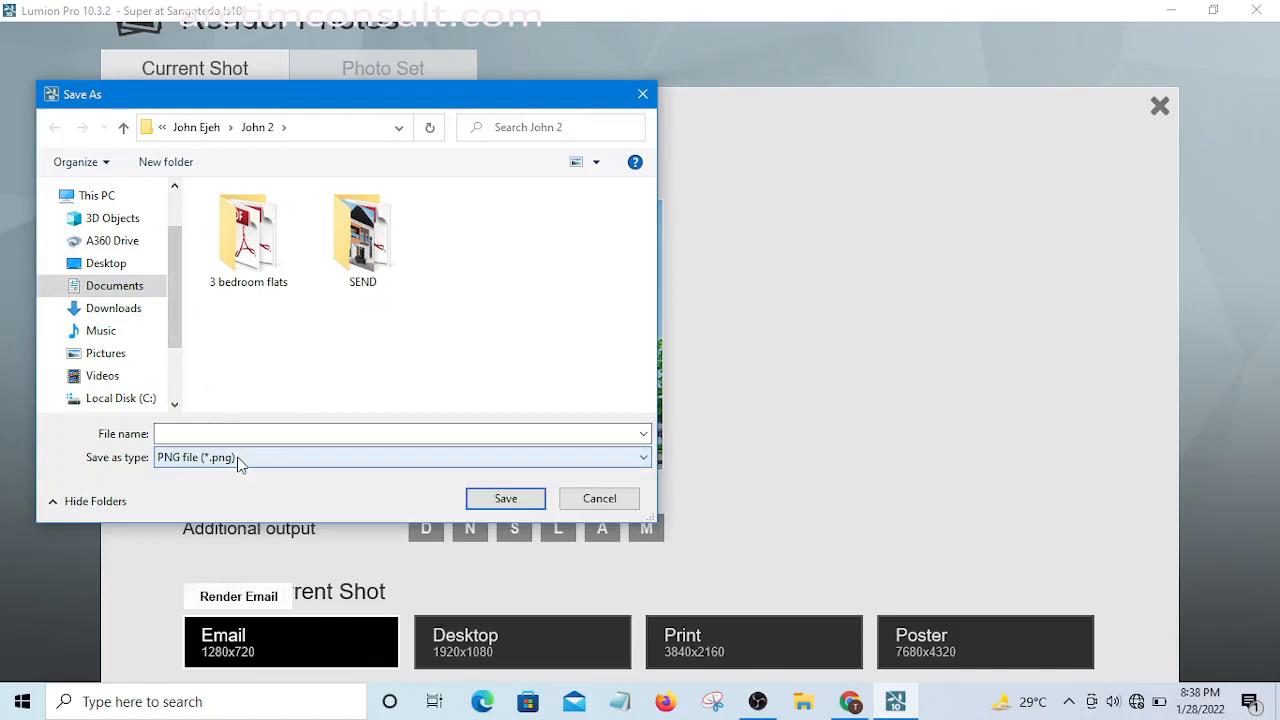
Save the render in the Revit Tutorial folder under Documents as "Lumion 002 test render" and run the rendering.
left_click(110, 290)
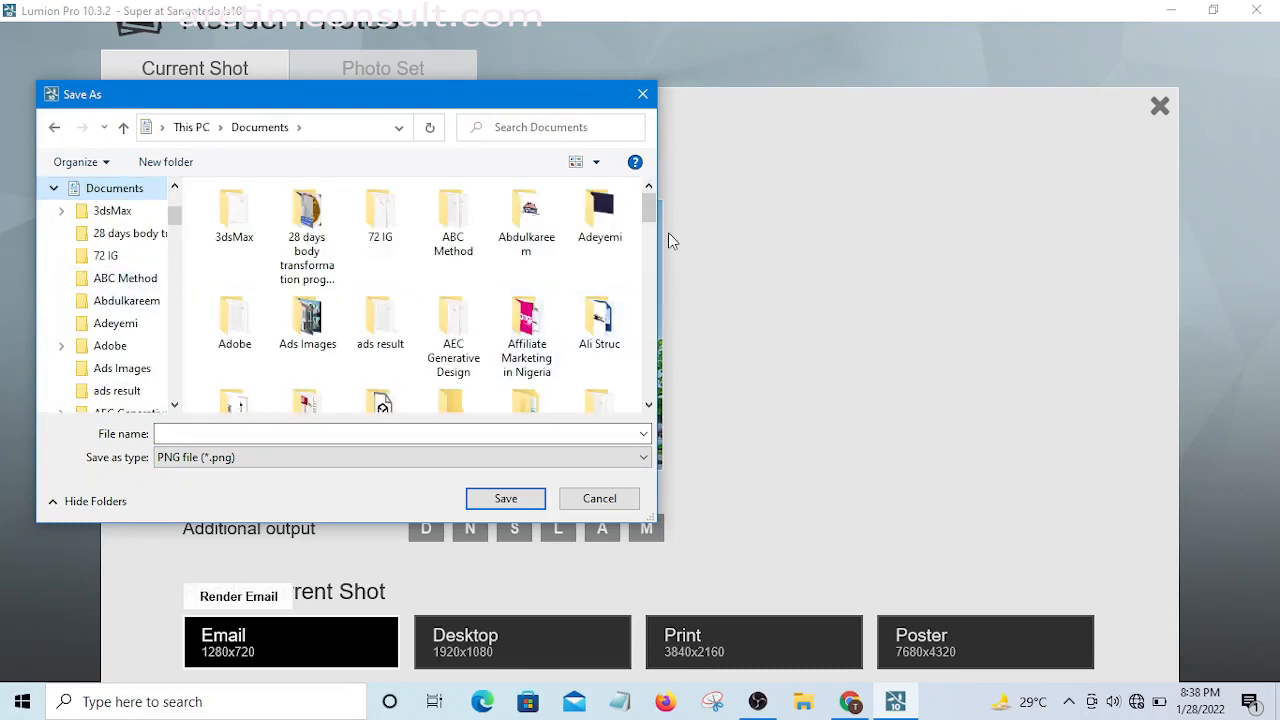
left_click_drag(648, 215, 655, 340)
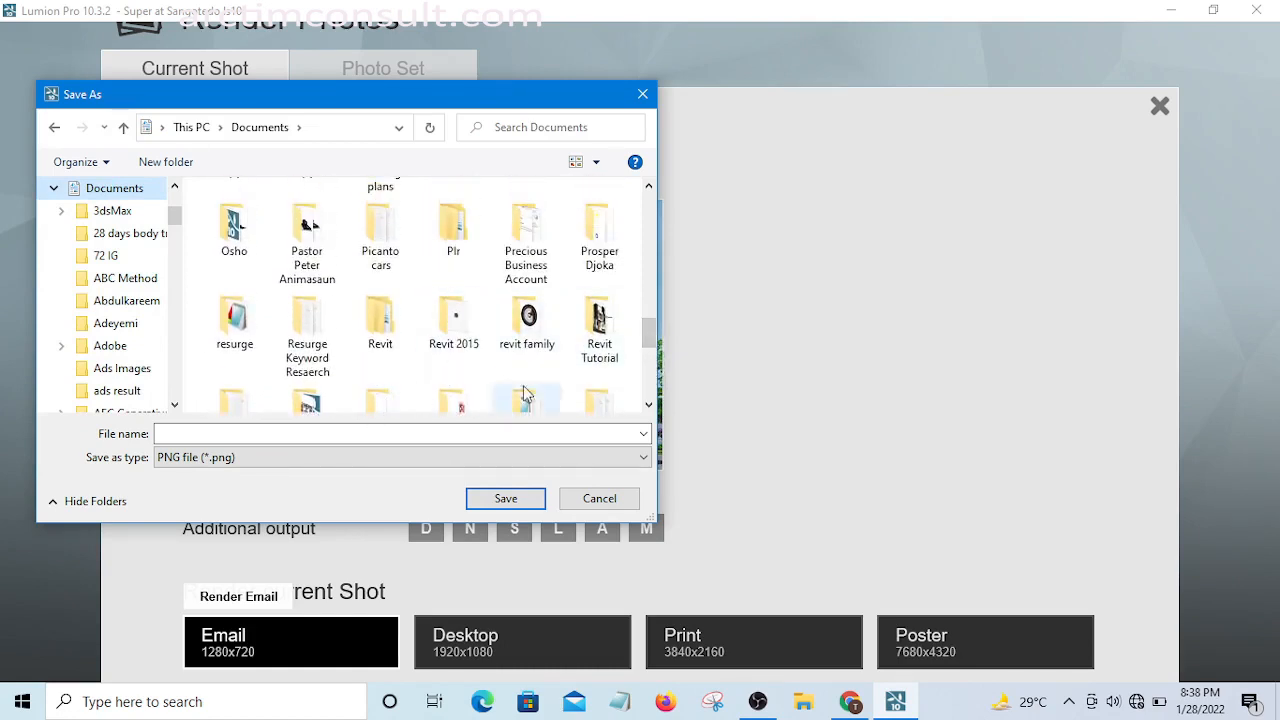
double_click(598, 335)
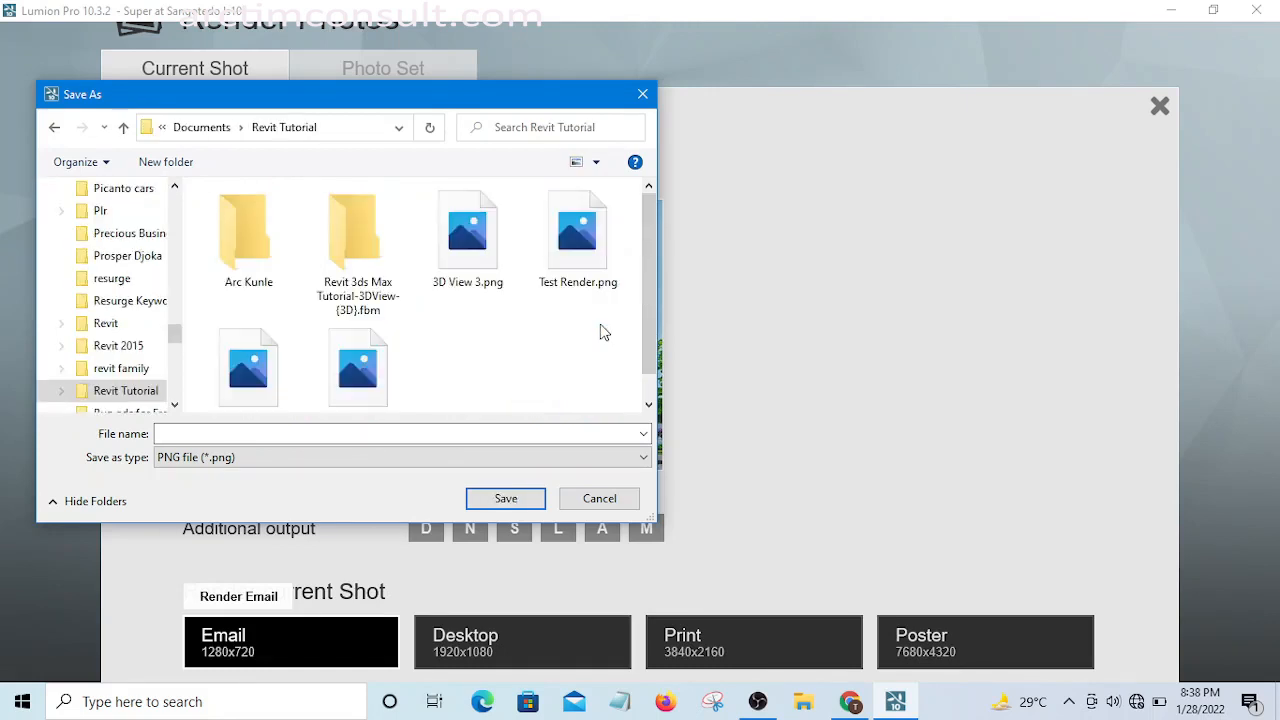
left_click(212, 433)
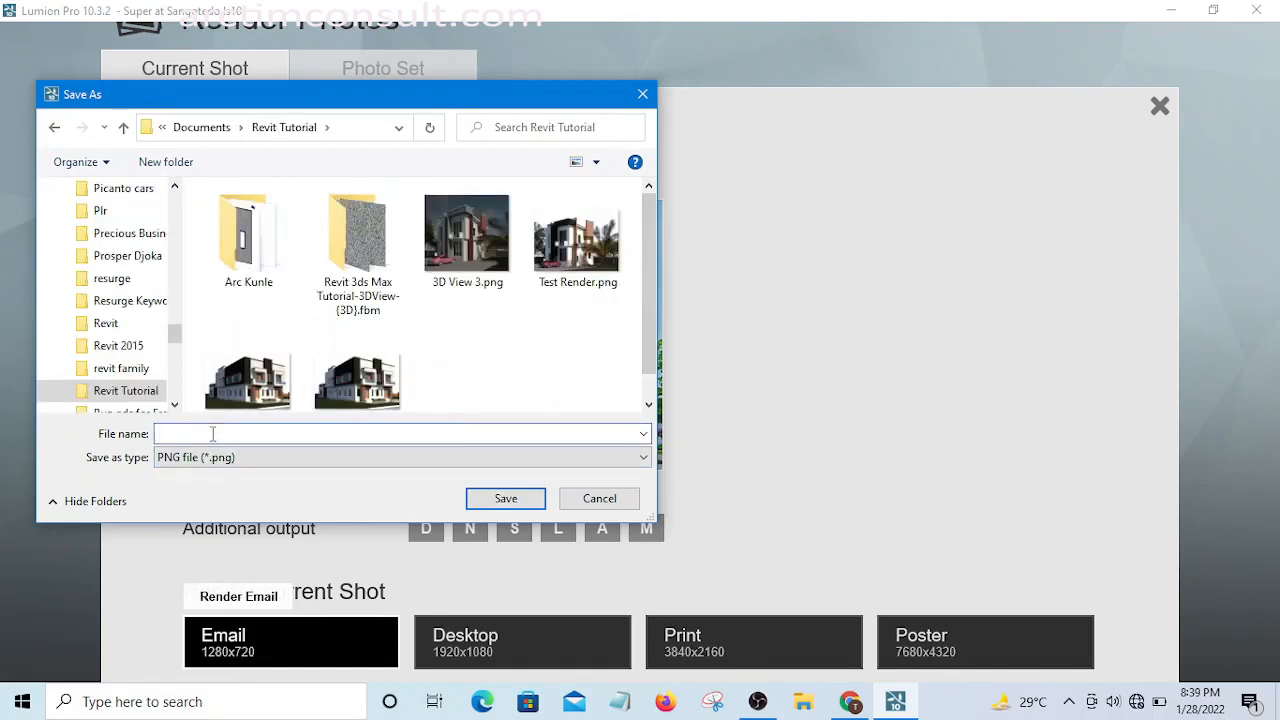
type("Lumion 002 test render")
left_click(505, 498)
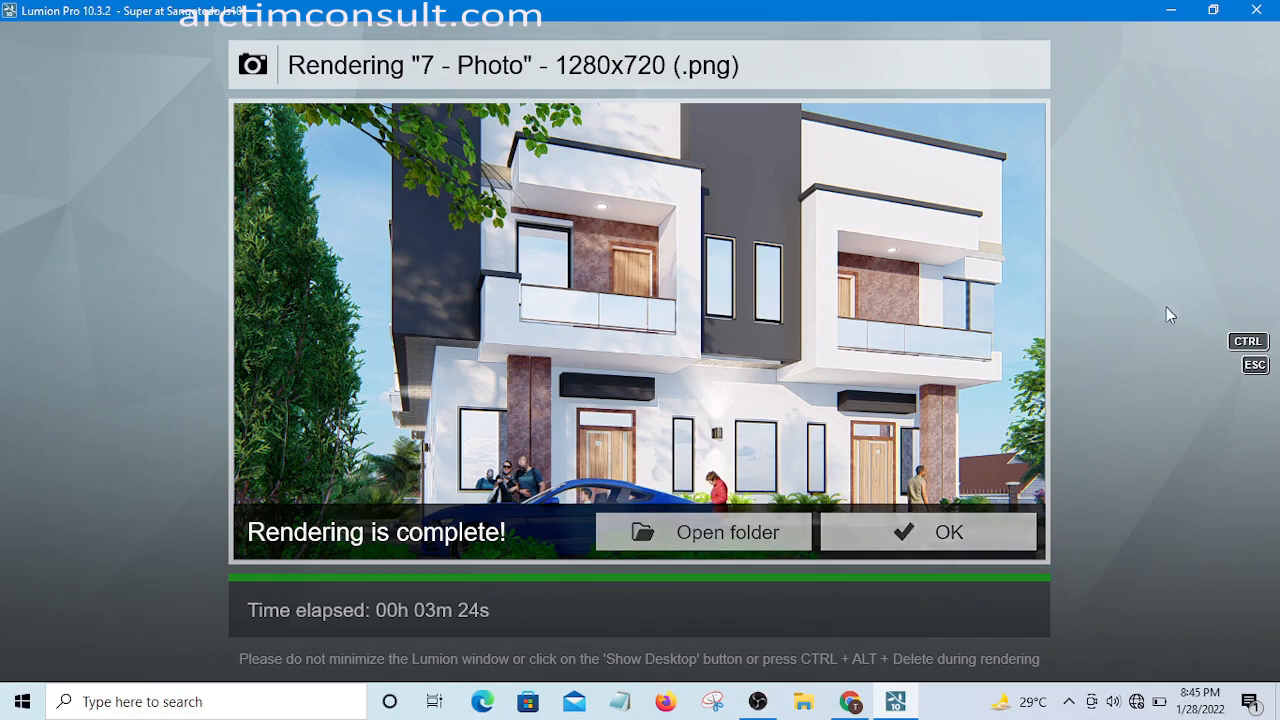
Open the finished render's output folder and open Lumion 002 test render.png in Photos.
left_click(687, 532)
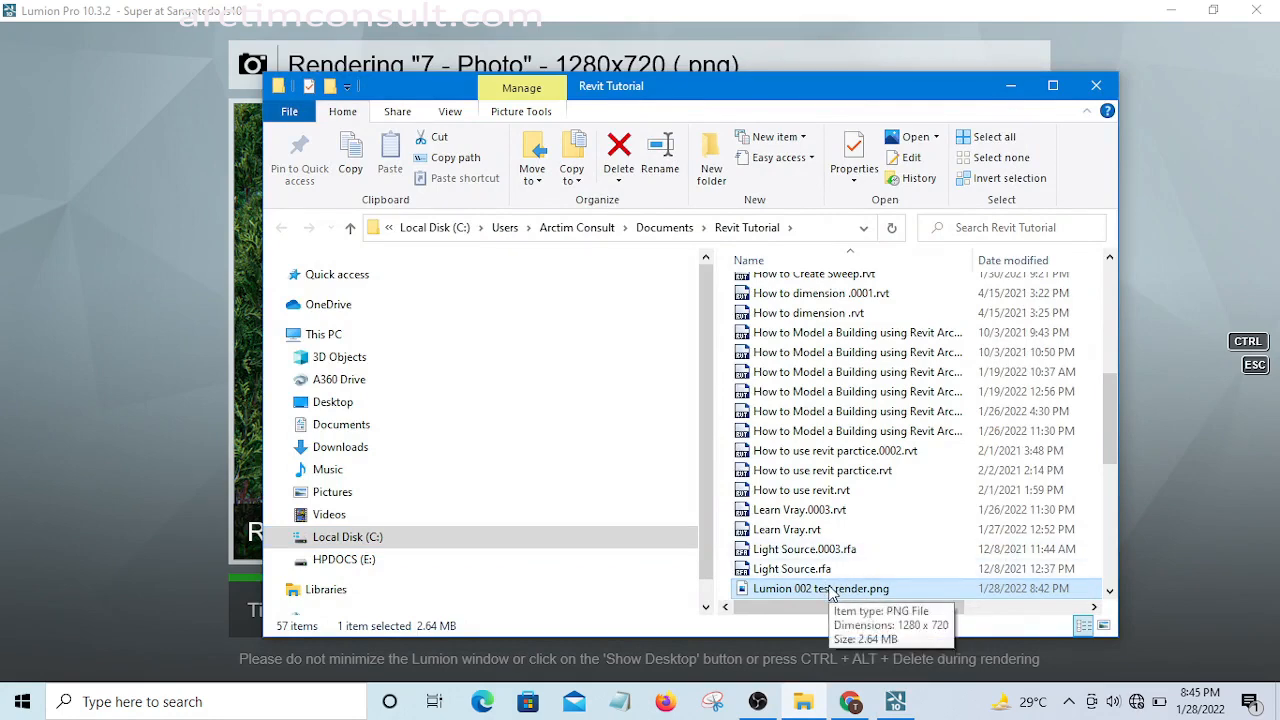
right_click(830, 594)
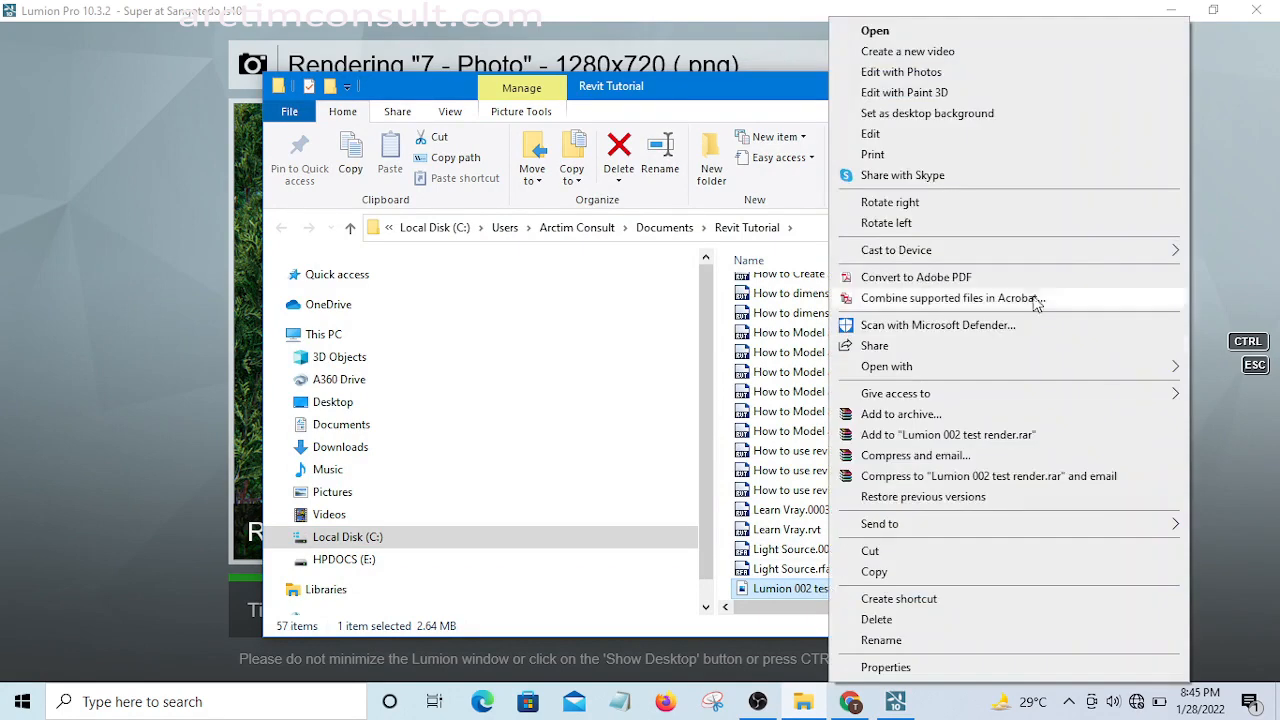
left_click(891, 33)
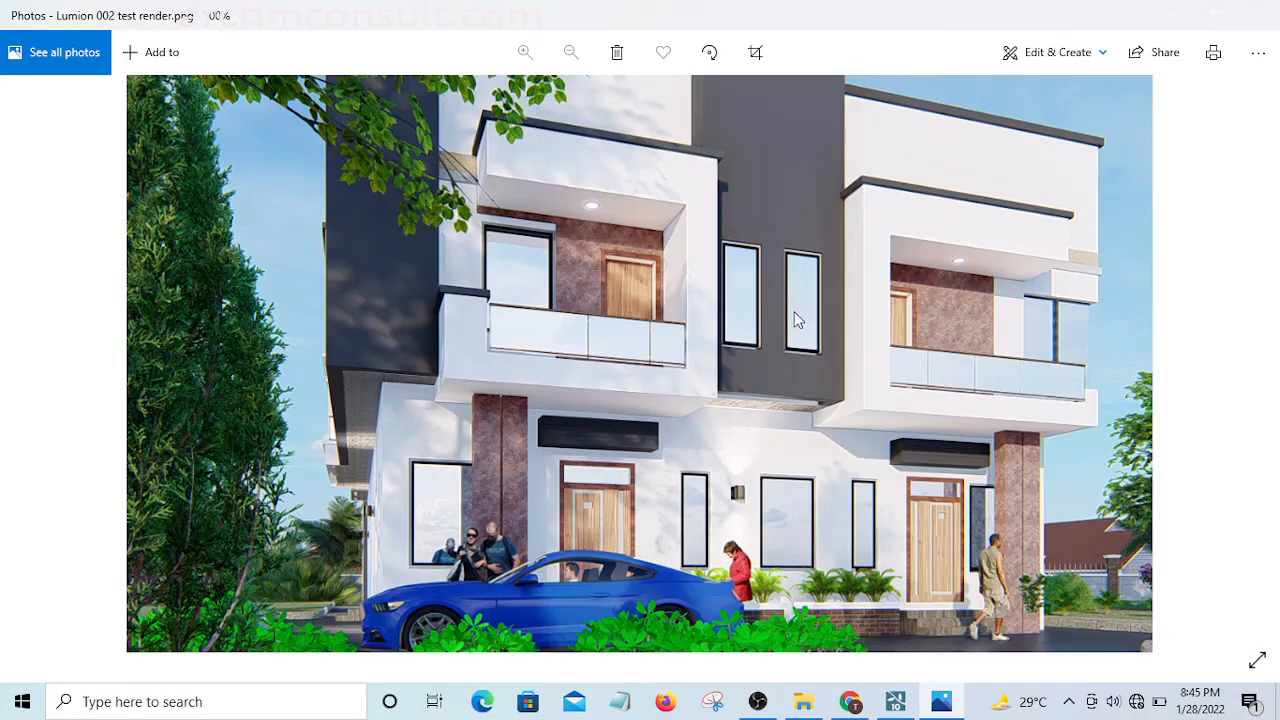
Examine the rendered duplex image up close, checking the balconies, windows, wall finishes and ground-floor entrances, and return to the full image.
scroll(811, 354, "up", 5)
scroll(812, 356, "down", 5)
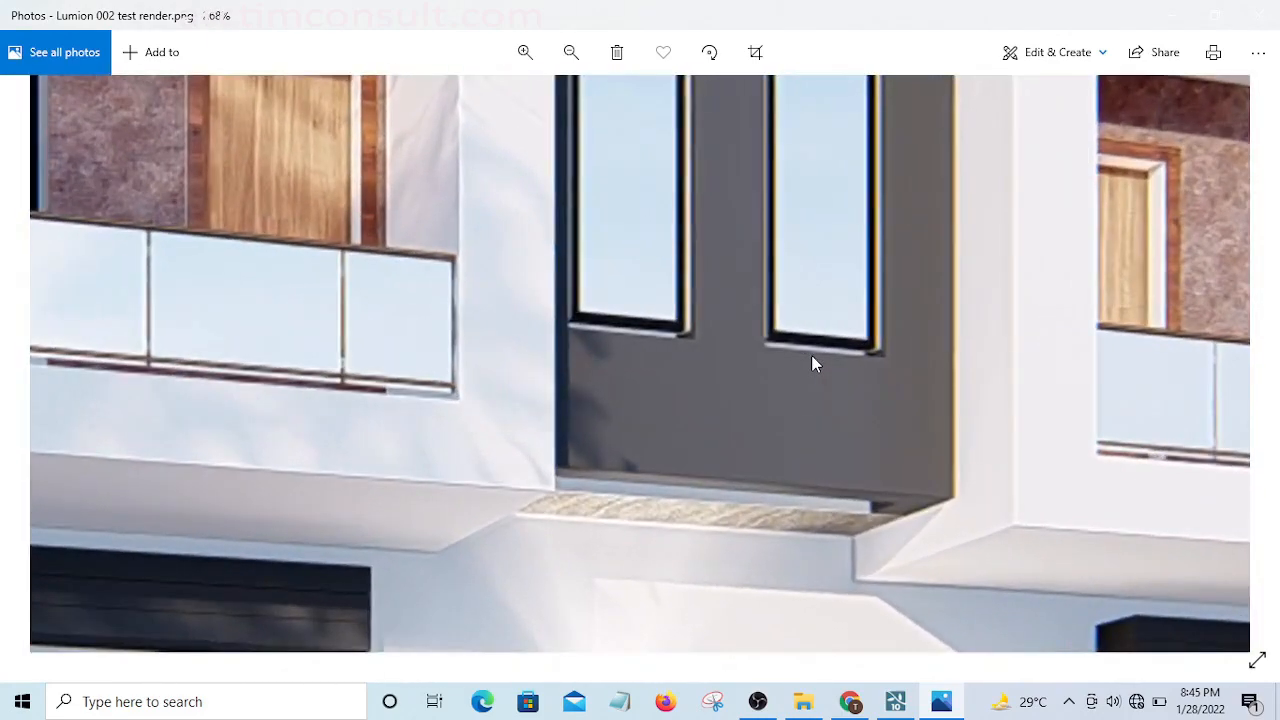
scroll(505, 462, "up", 6)
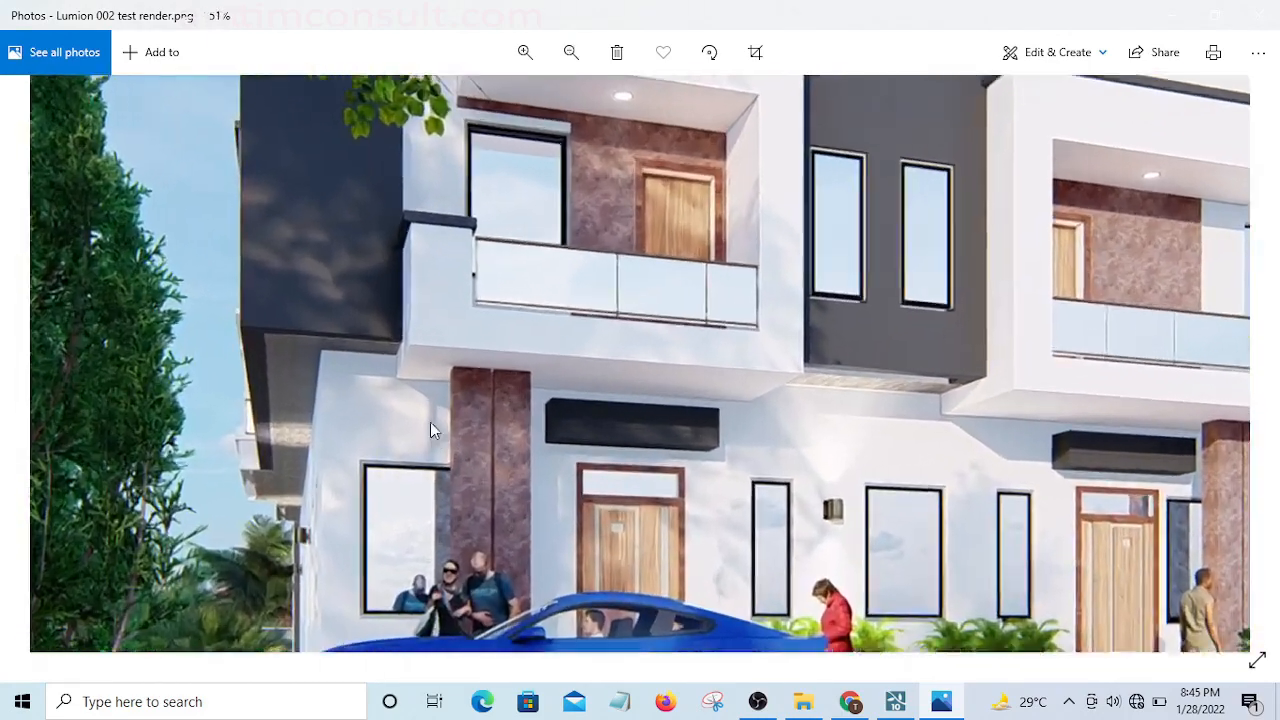
scroll(545, 397, "down", 6)
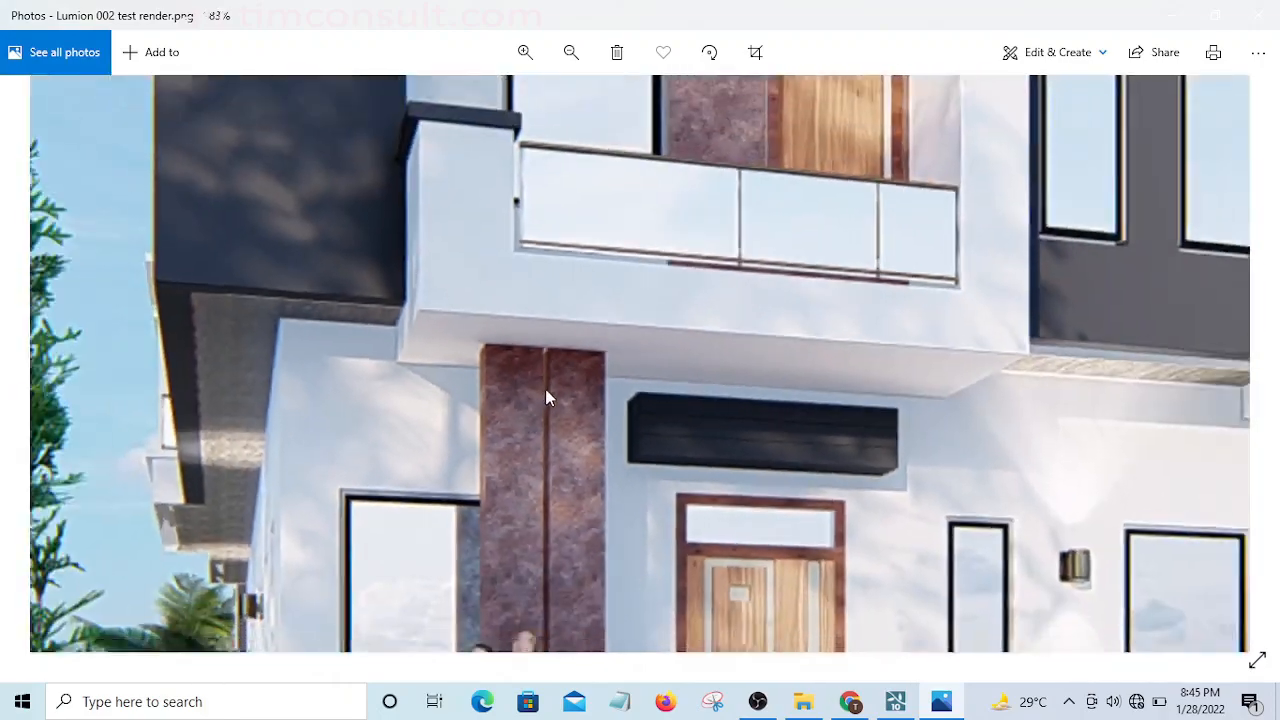
scroll(1100, 405, "up", 4)
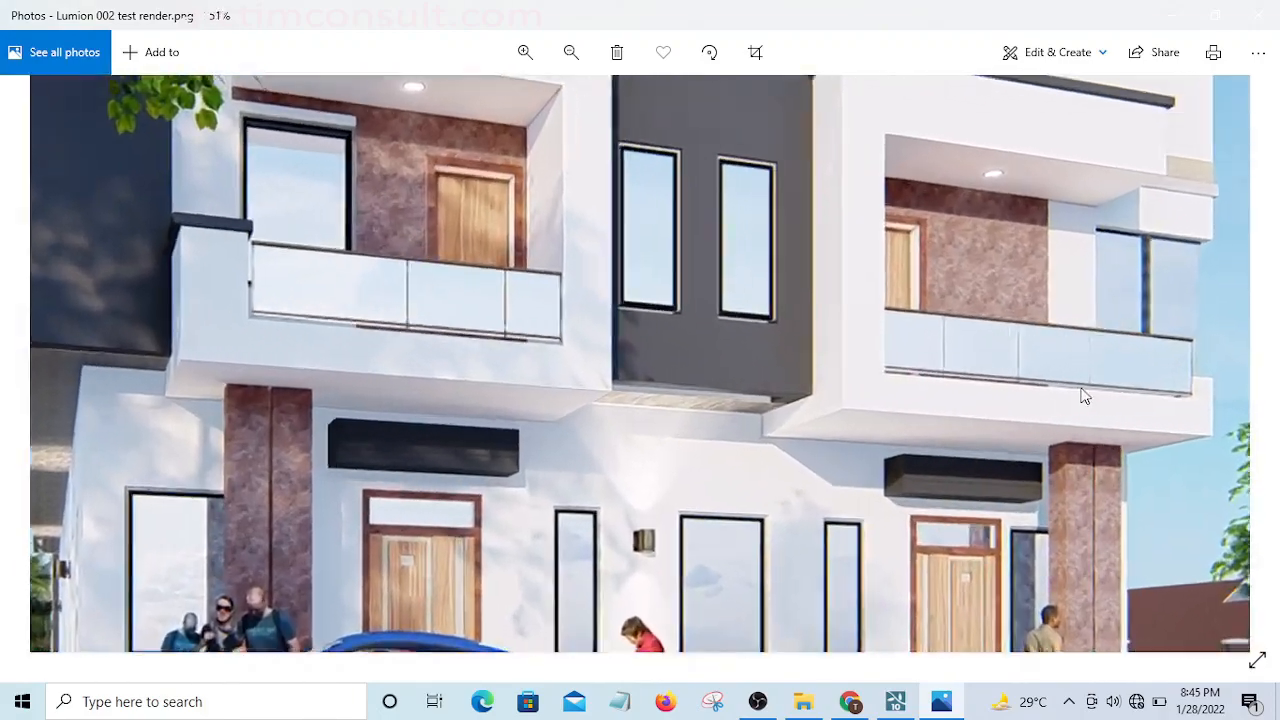
scroll(674, 426, "down", 5)
scroll(821, 441, "up", 4)
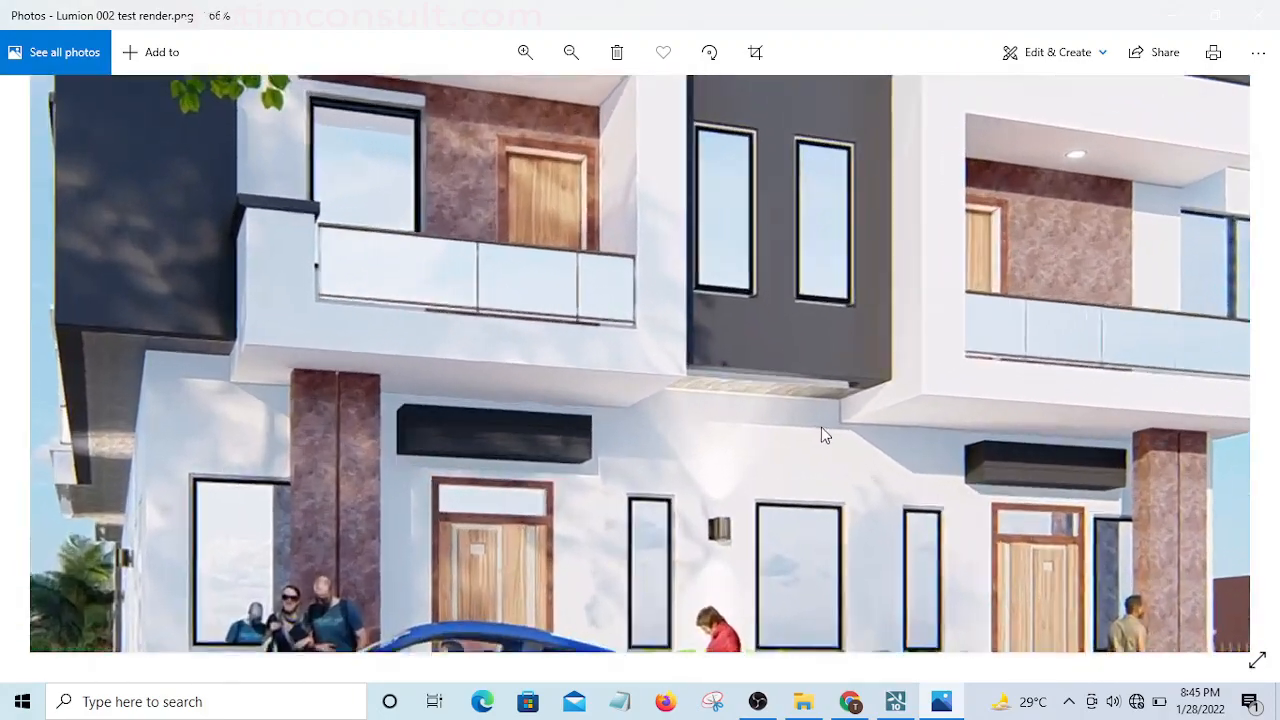
scroll(714, 400, "down", 5)
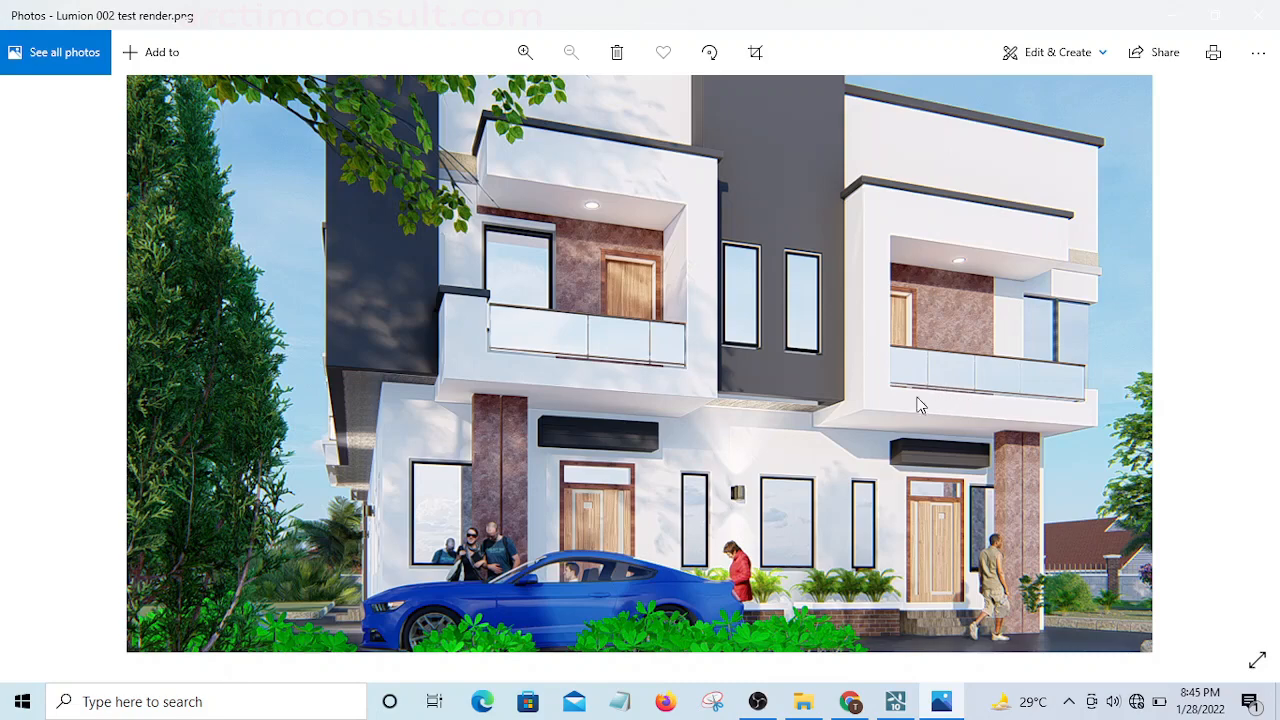
scroll(930, 417, "up", 1)
scroll(931, 418, "down", 1)
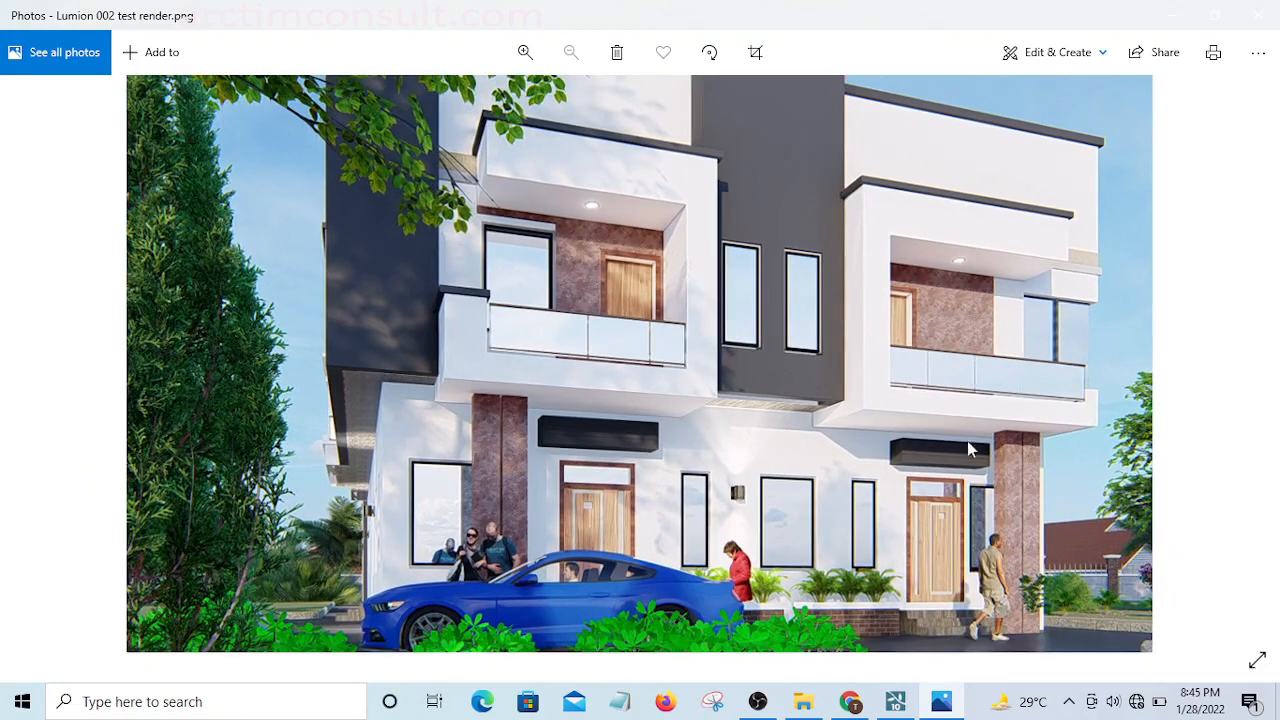